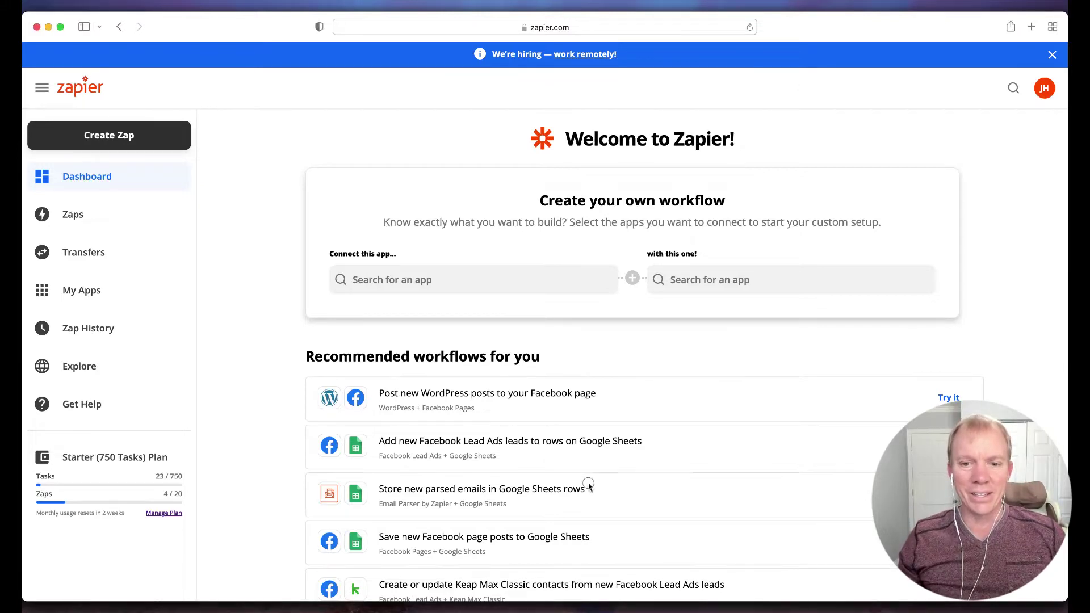
# Step: Open the My Apps page and review the six connected apps
pyautogui.click(319, 352)
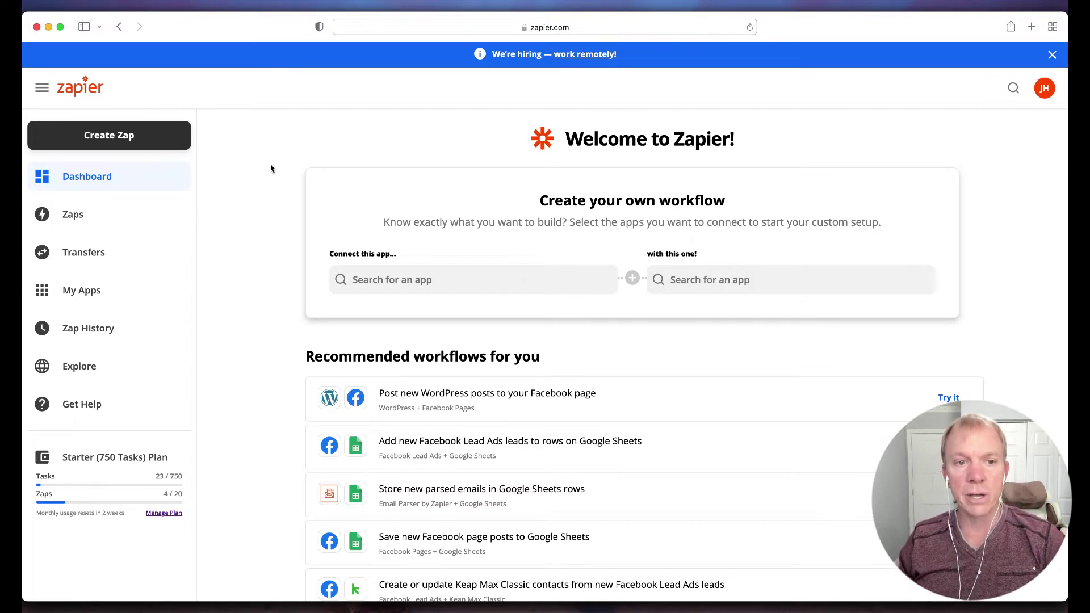
pyautogui.click(92, 297)
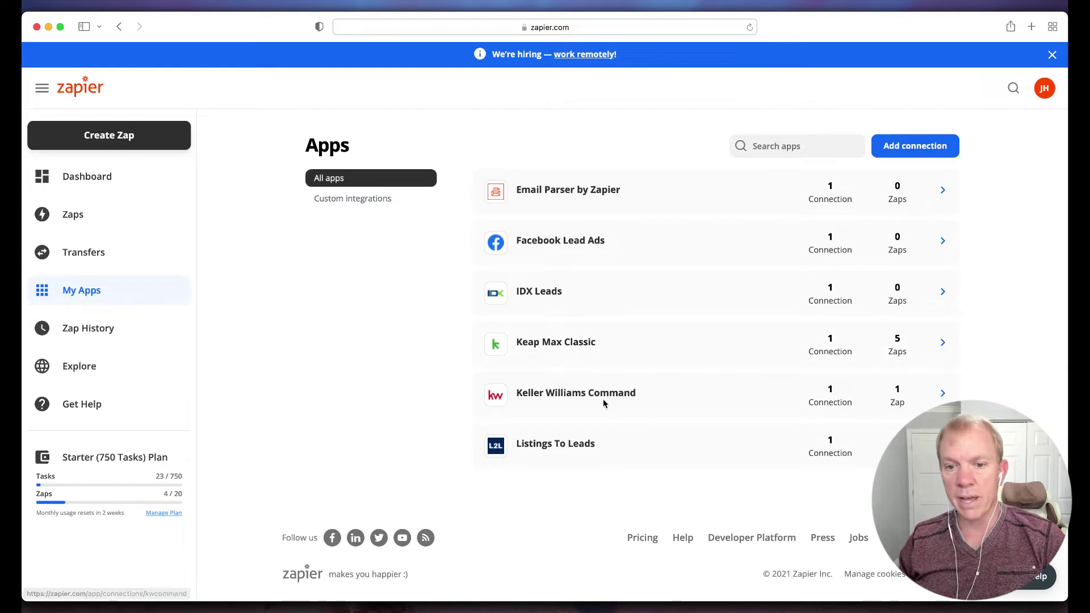
pyautogui.scroll(-1, 619, 404)
pyautogui.scroll(-1, 602, 417)
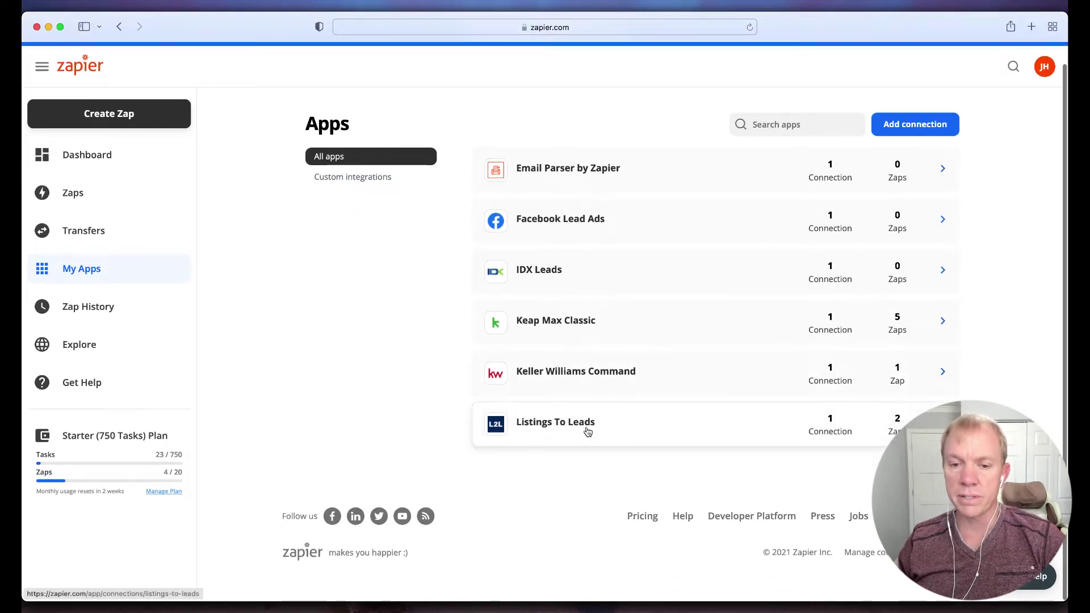
pyautogui.scroll(2, 451, 435)
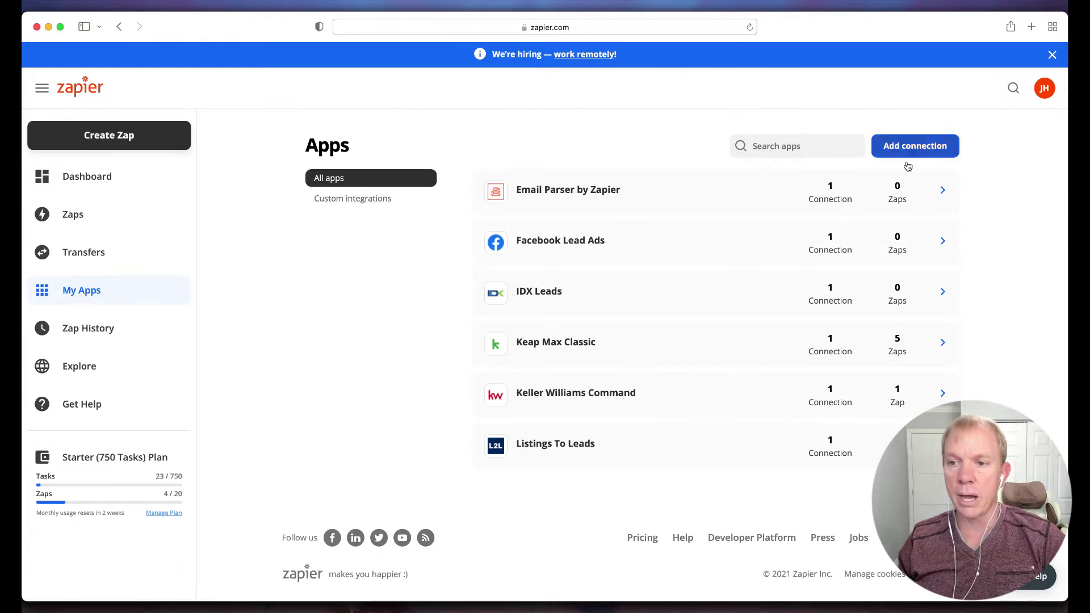
# Step: Start adding a new app connection and choose Slack
pyautogui.click(915, 147)
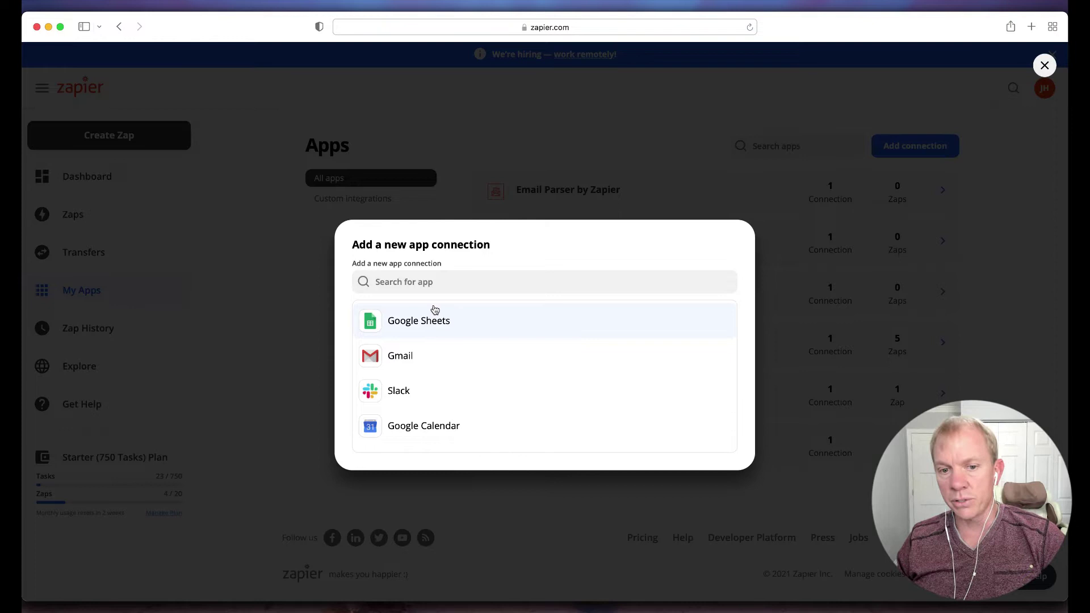
pyautogui.scroll(-2, 441, 330)
pyautogui.scroll(-5, 441, 352)
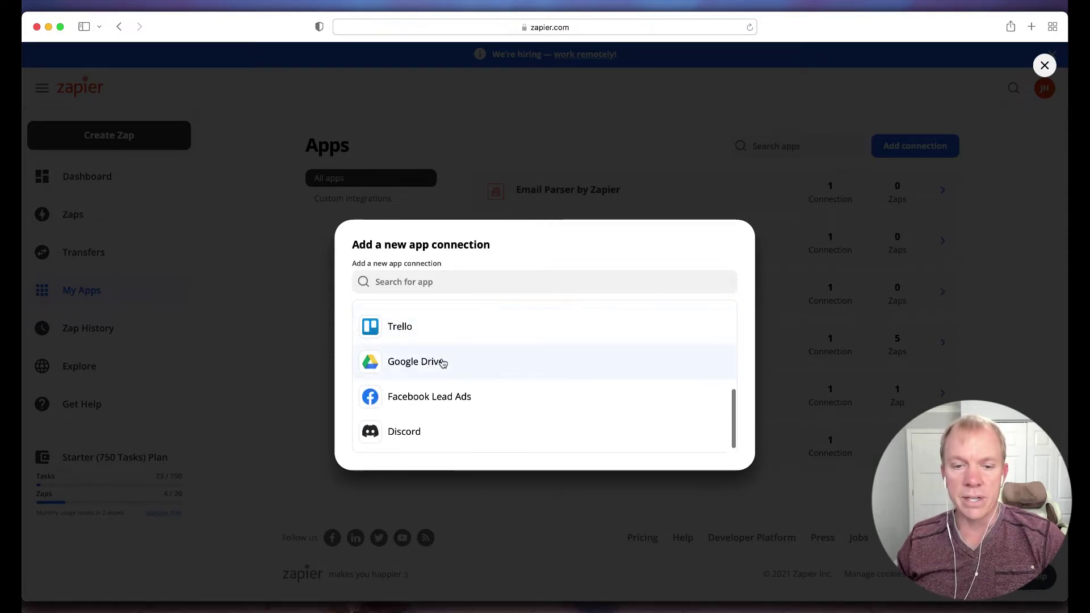
pyautogui.scroll(3, 443, 363)
pyautogui.scroll(4, 442, 363)
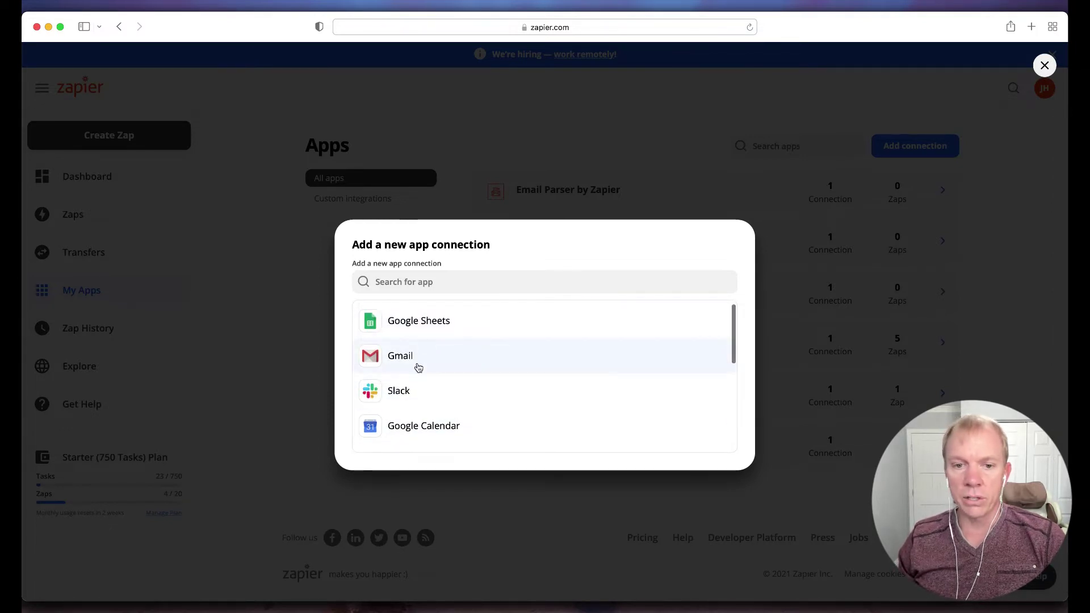
pyautogui.click(415, 399)
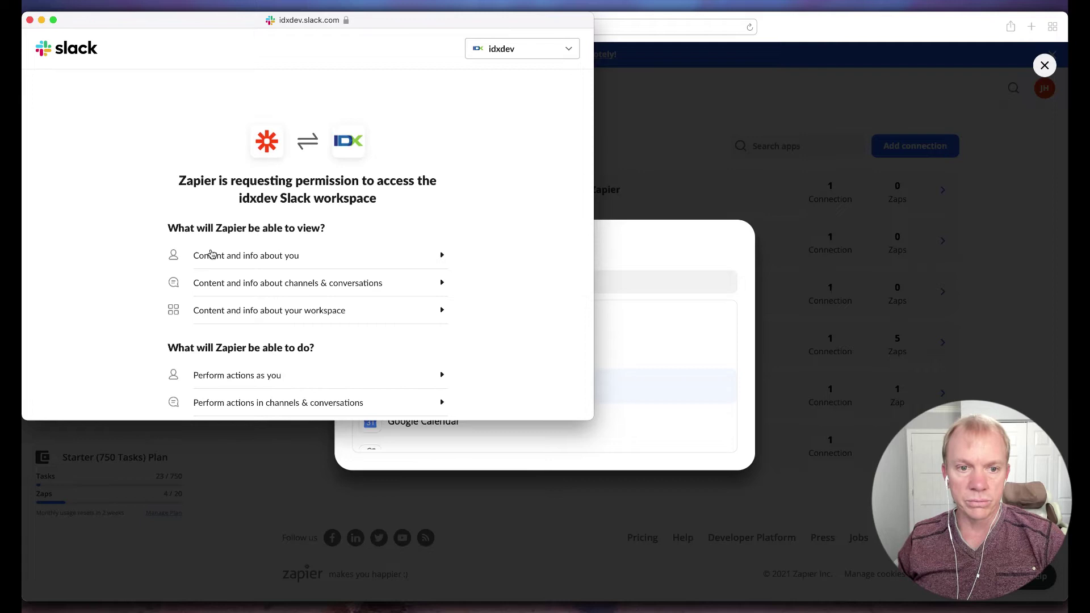
# Step: Close the Slack permission window without allowing, then dismiss the new-connection dialog
pyautogui.scroll(-3, 214, 254)
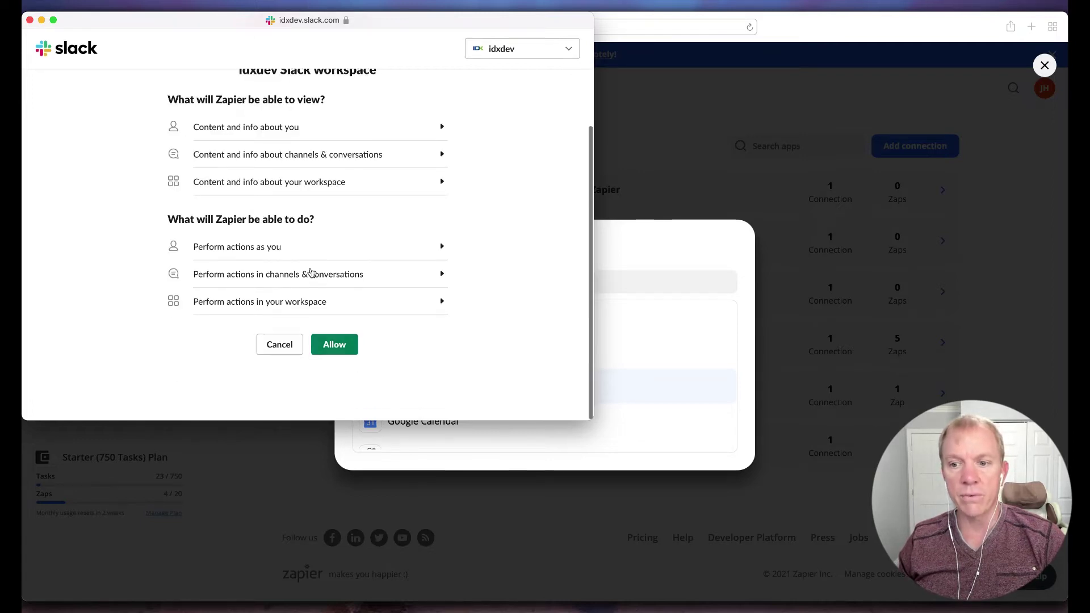
pyautogui.scroll(5, 309, 275)
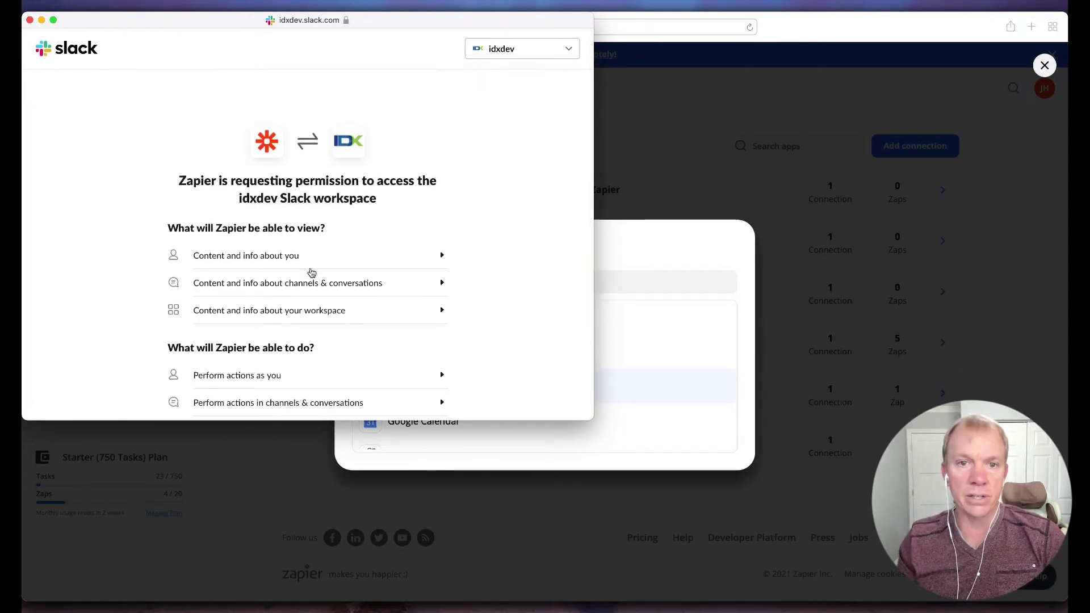
pyautogui.scroll(-4, 311, 273)
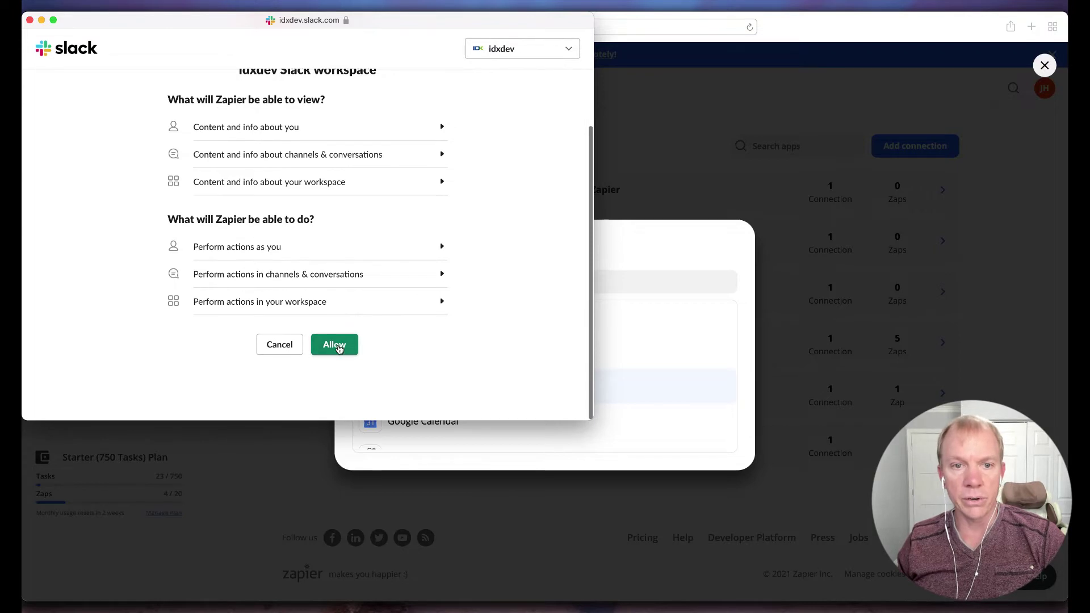
pyautogui.scroll(4, 245, 187)
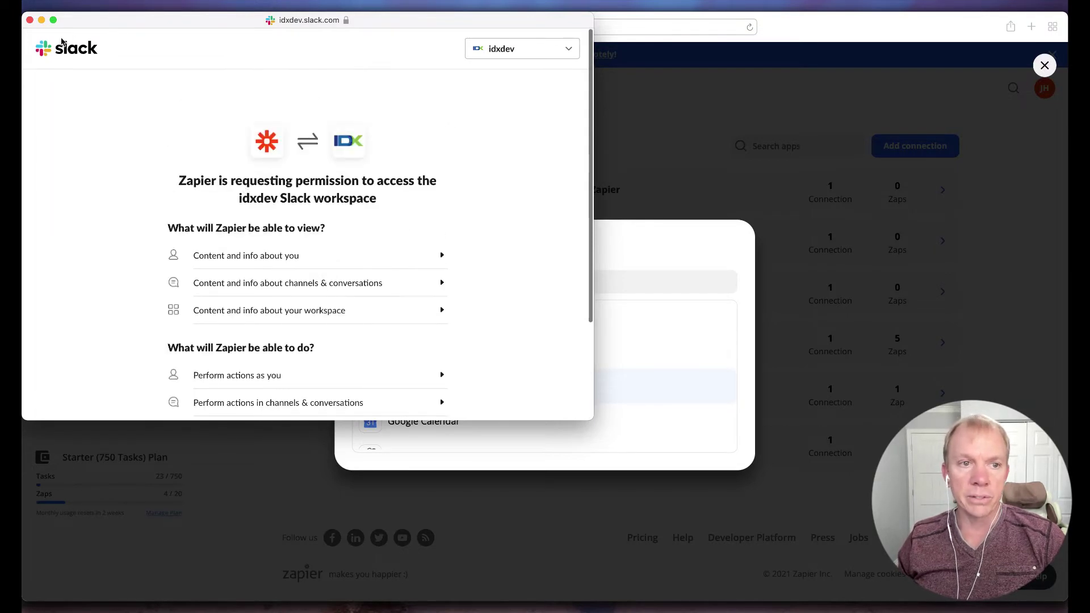
pyautogui.click(30, 21)
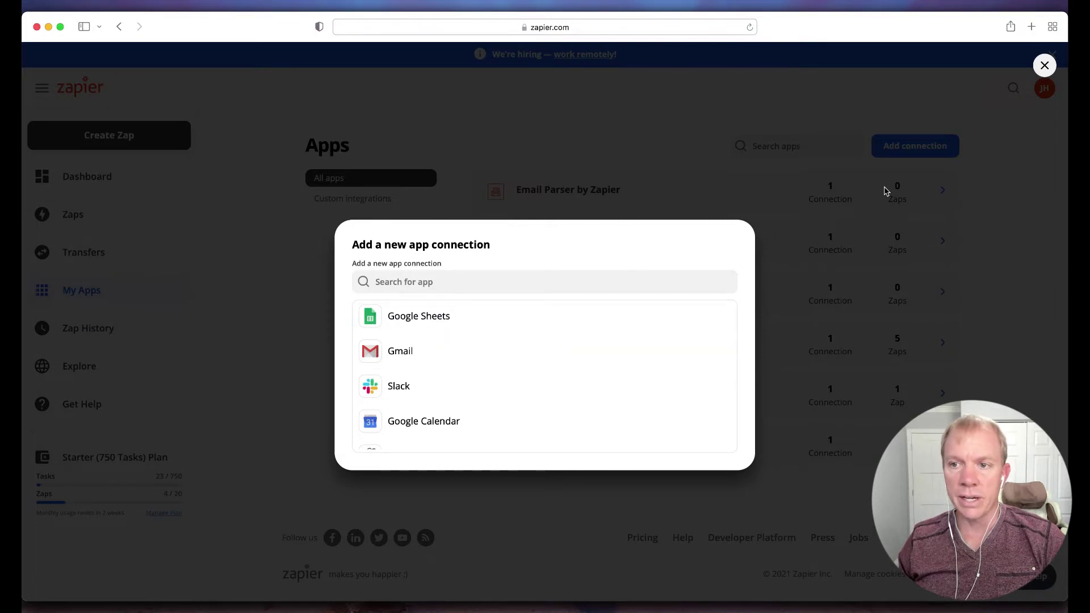
pyautogui.click(1044, 65)
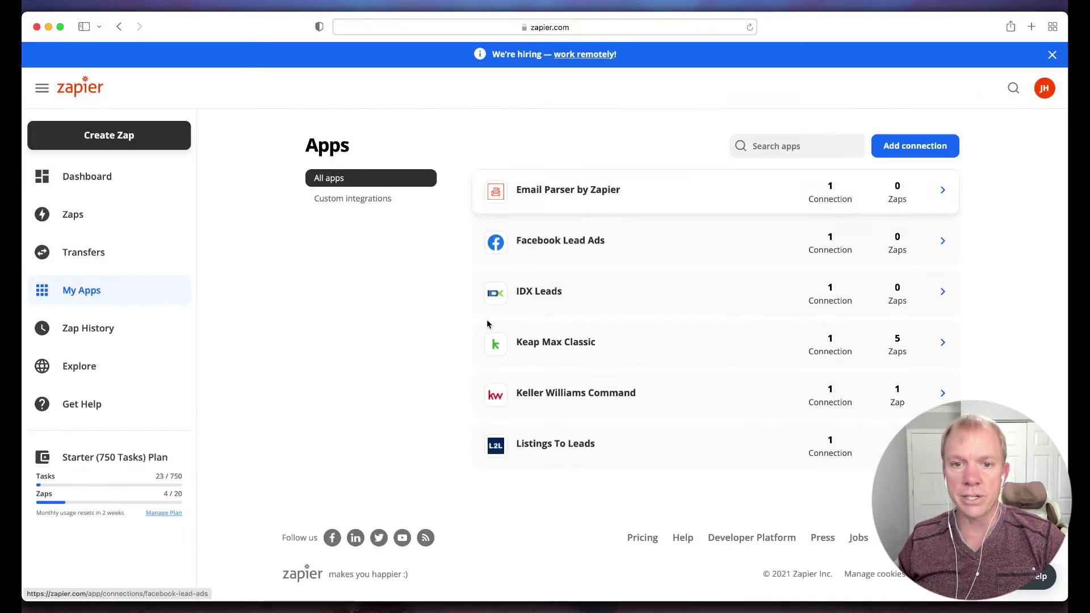
# Step: Create a draft zap with Slack's New Public Message Posted Anywhere trigger, then return to Zaps
pyautogui.click(71, 224)
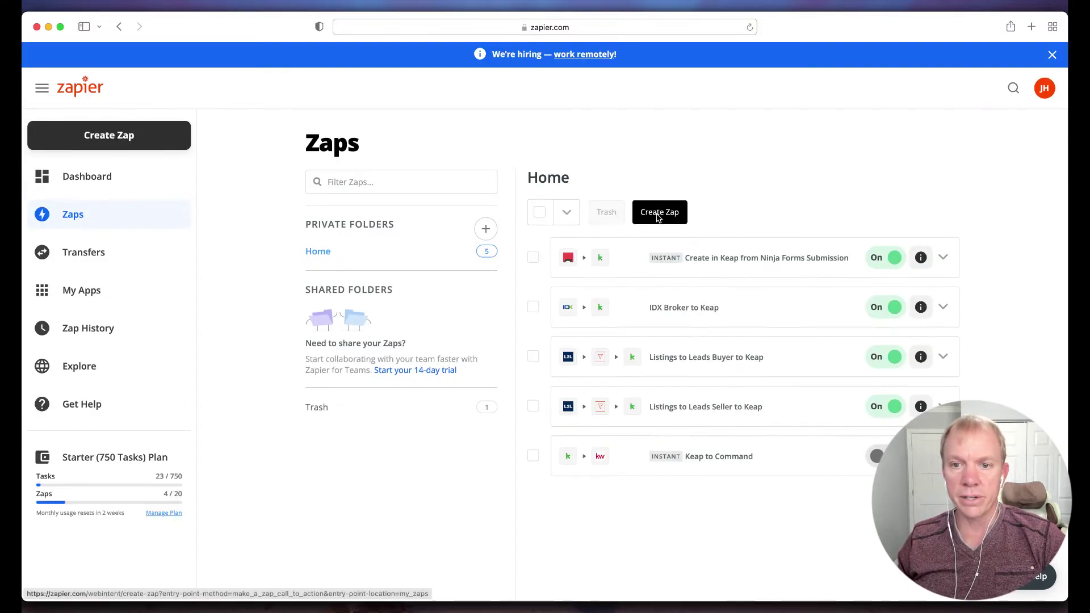
pyautogui.click(658, 217)
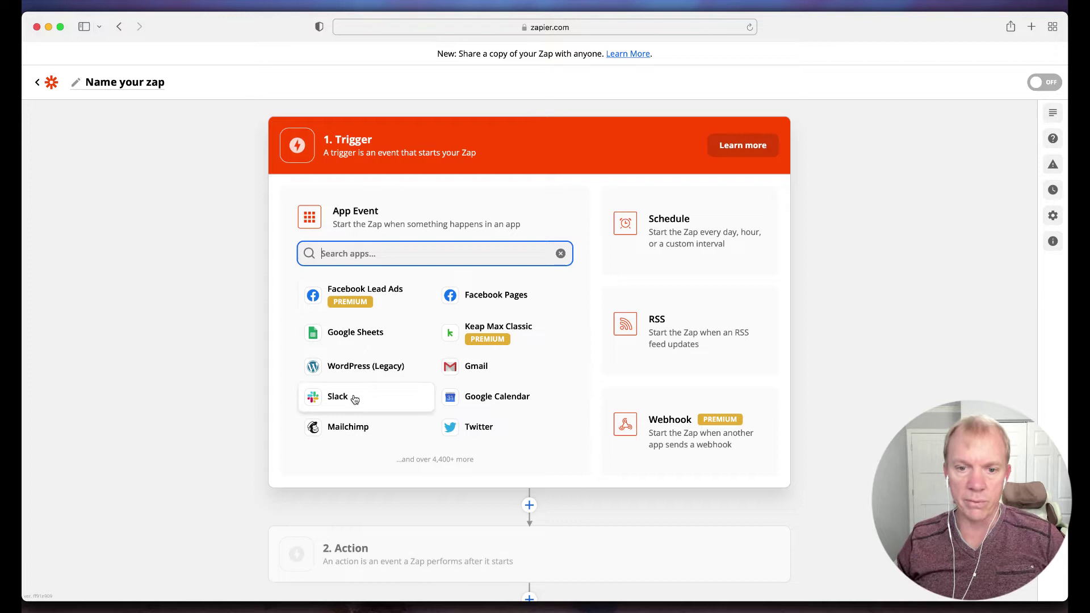
pyautogui.click(354, 399)
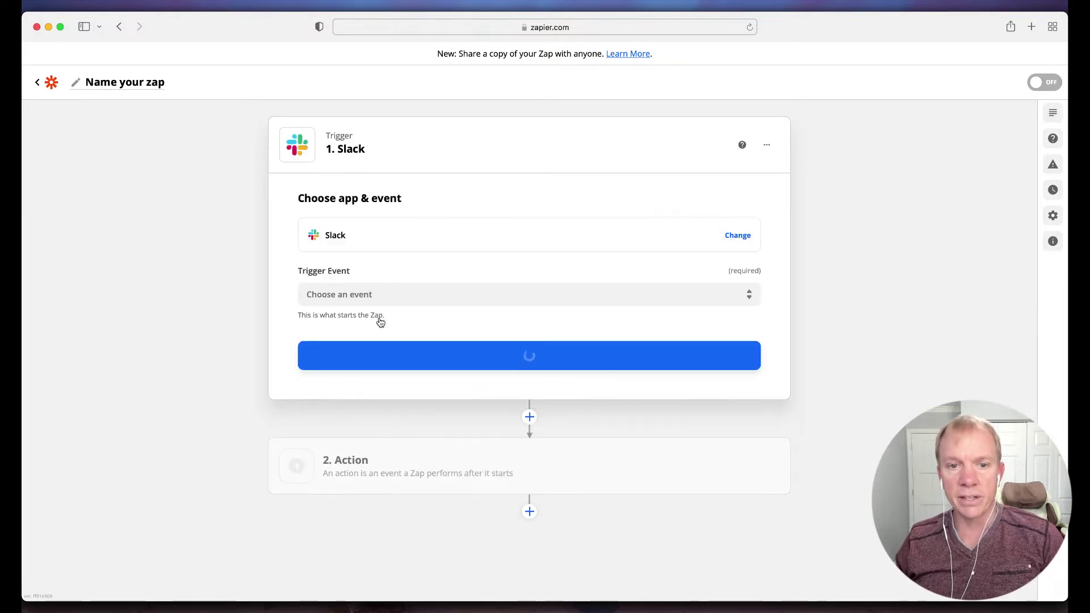
pyautogui.click(390, 295)
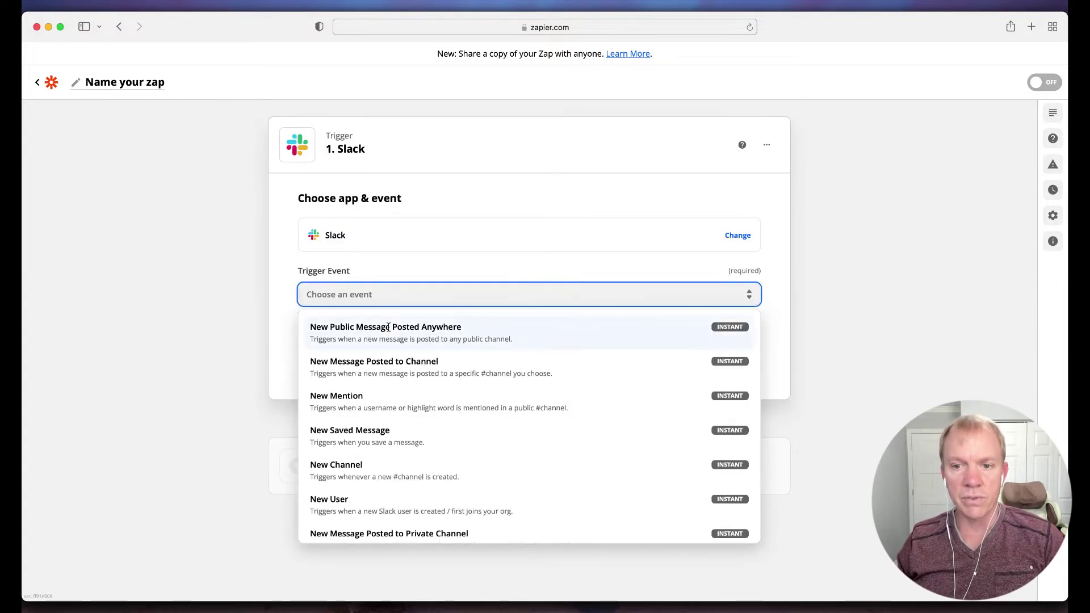
pyautogui.click(389, 327)
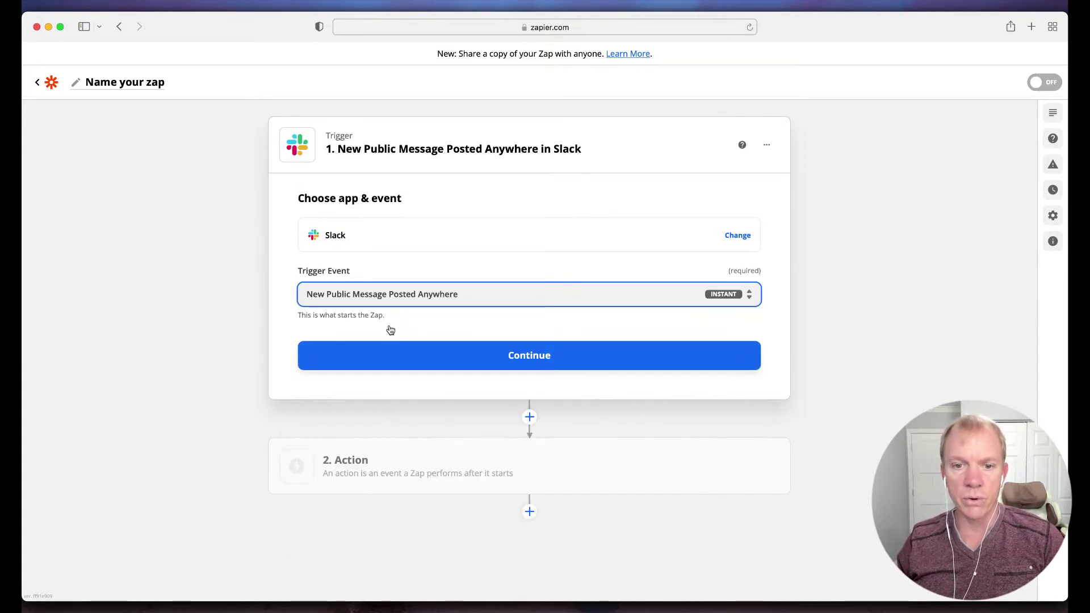
pyautogui.click(527, 356)
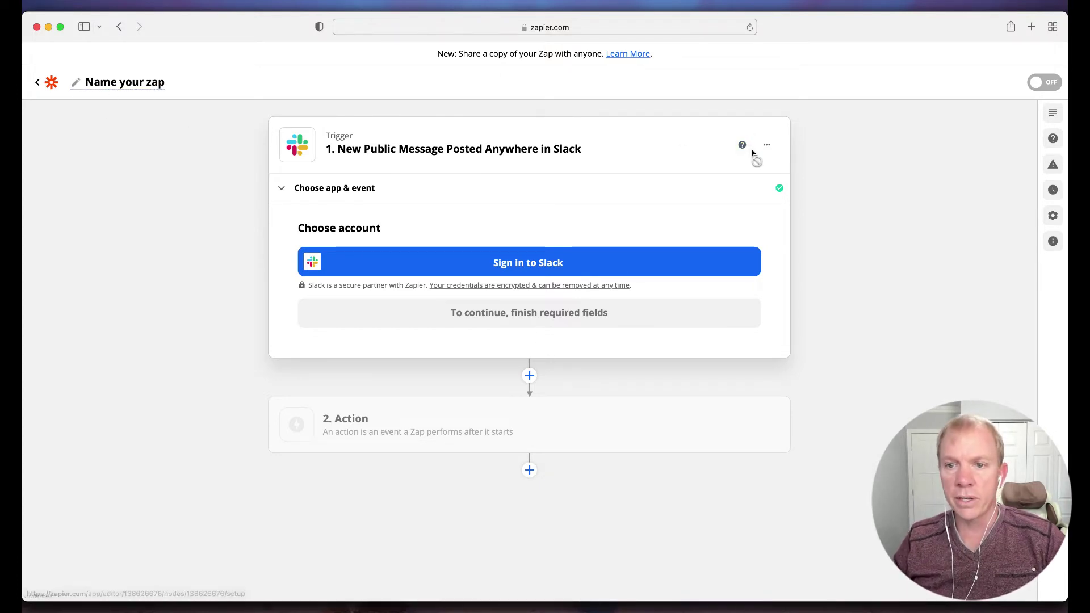
pyautogui.click(767, 146)
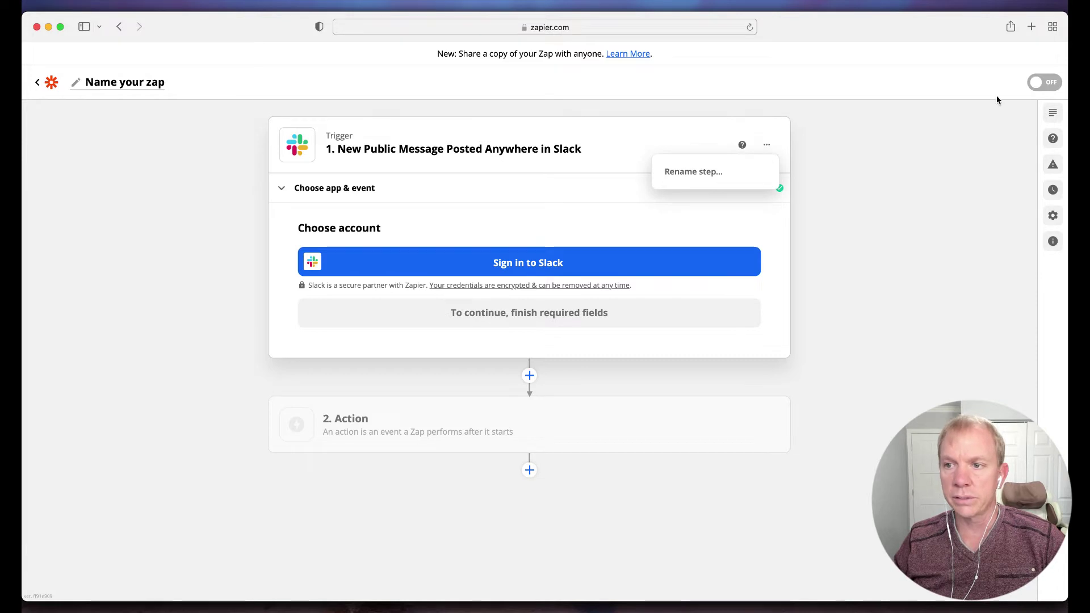
pyautogui.click(33, 82)
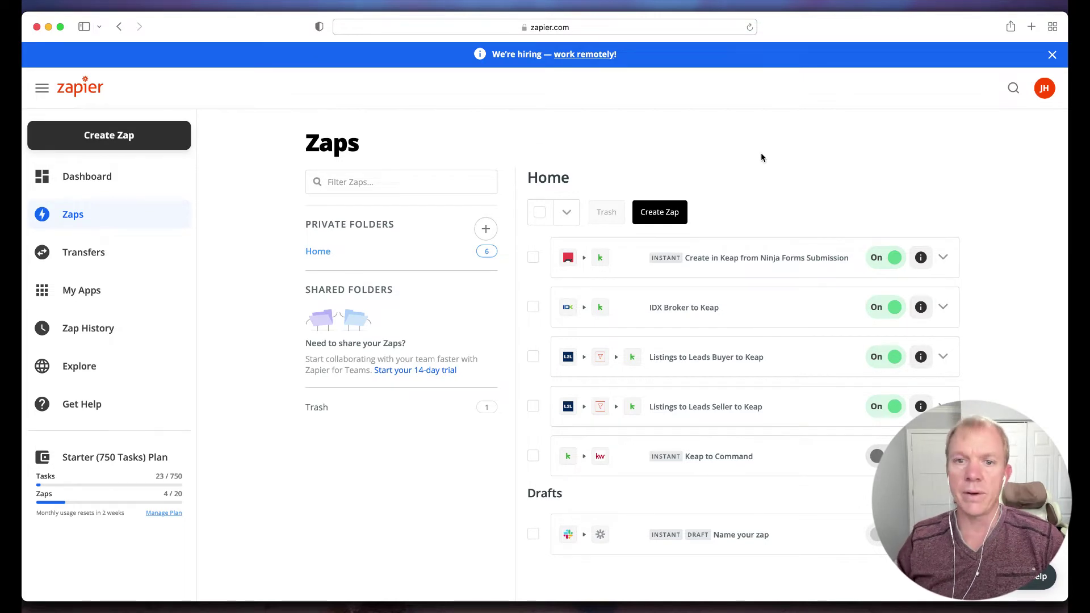
# Step: Start a new zap with Keap Max Classic as the trigger app
pyautogui.click(672, 214)
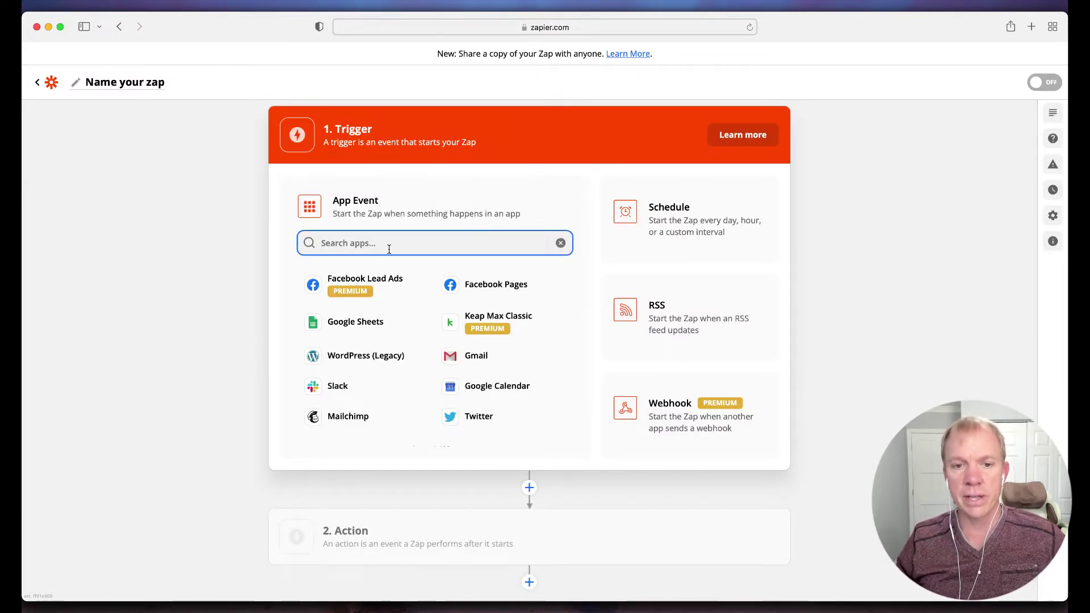
pyautogui.write('keap')
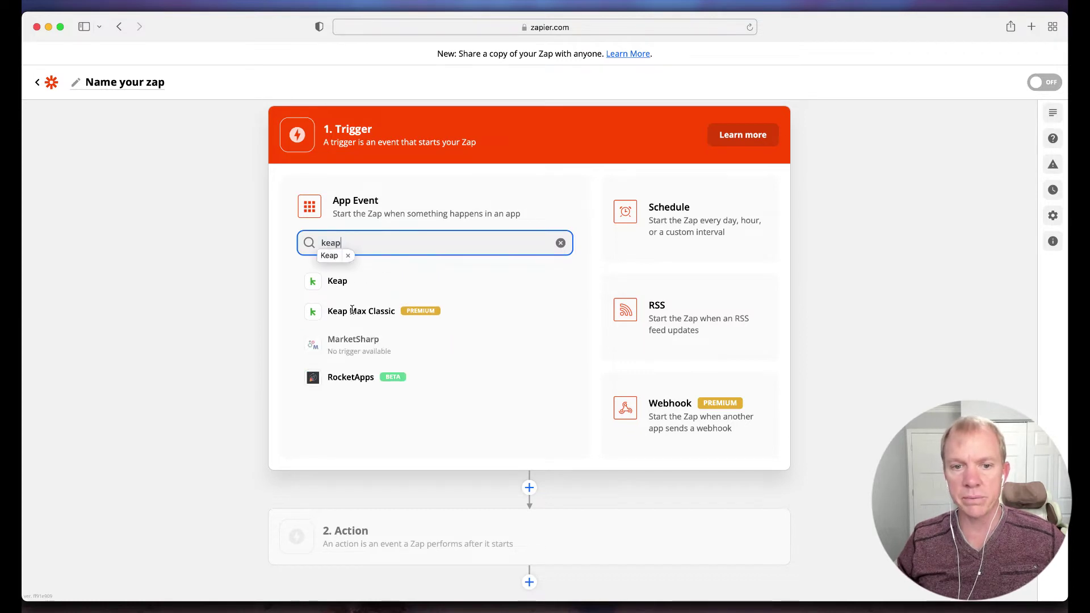
pyautogui.click(372, 311)
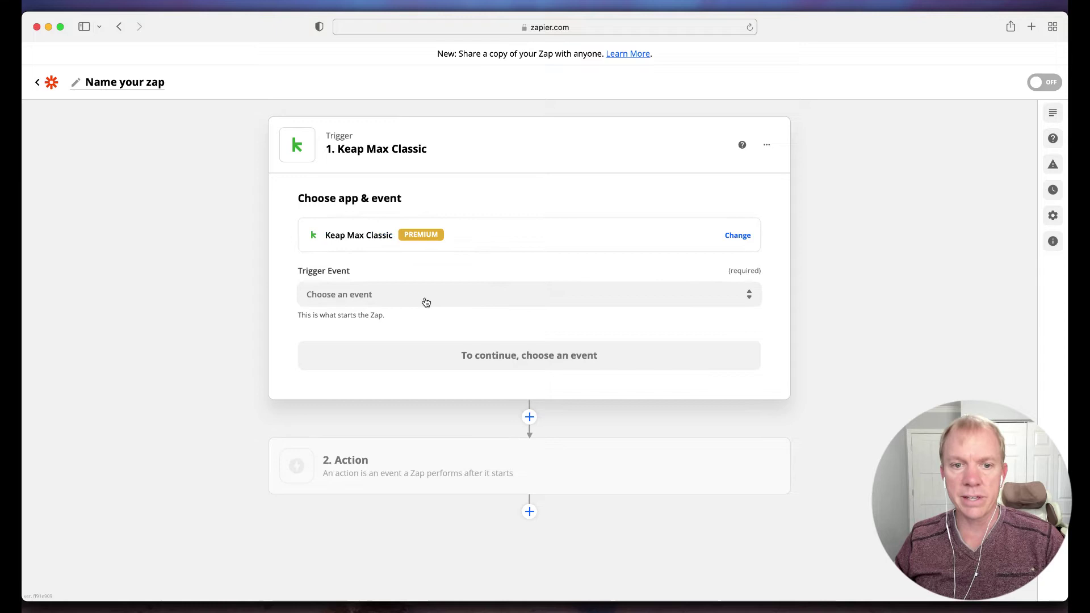
# Step: Choose Tag Added to Contact as the Keap trigger event
pyautogui.click(486, 295)
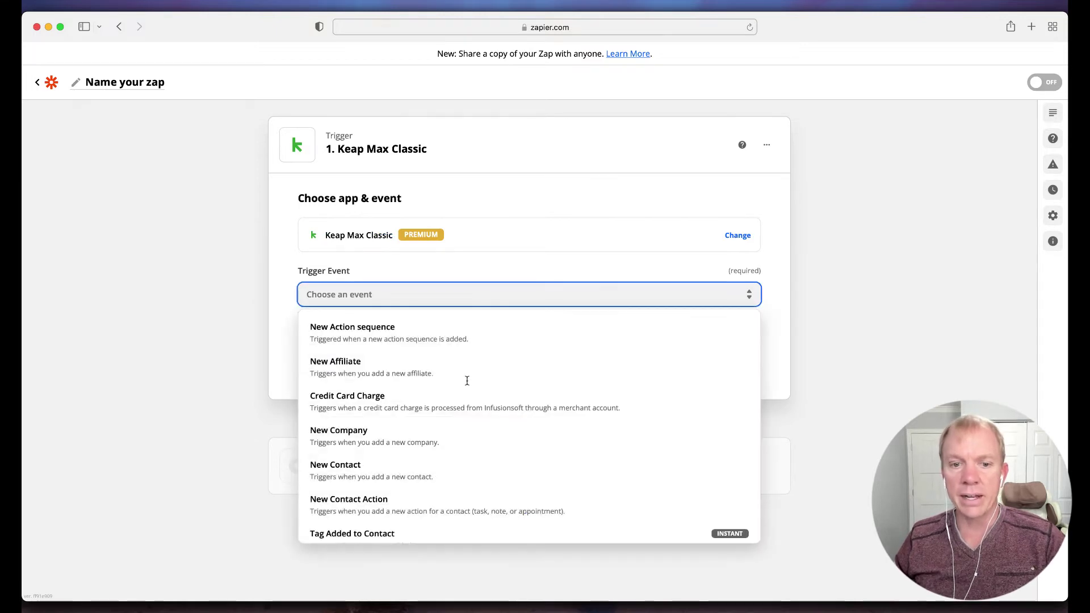
pyautogui.scroll(-2, 466, 403)
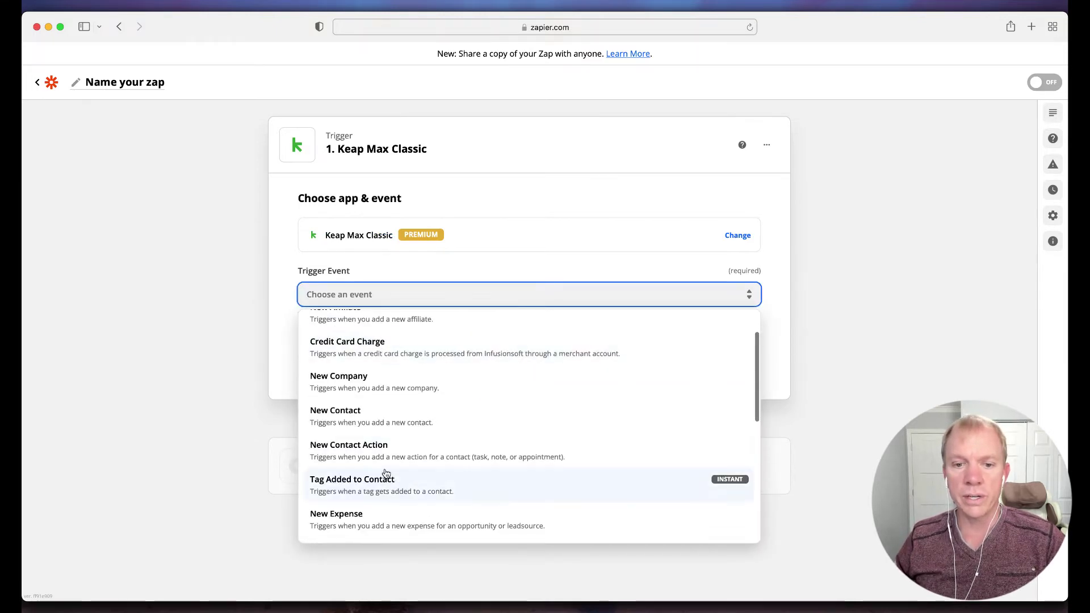
pyautogui.scroll(2, 391, 454)
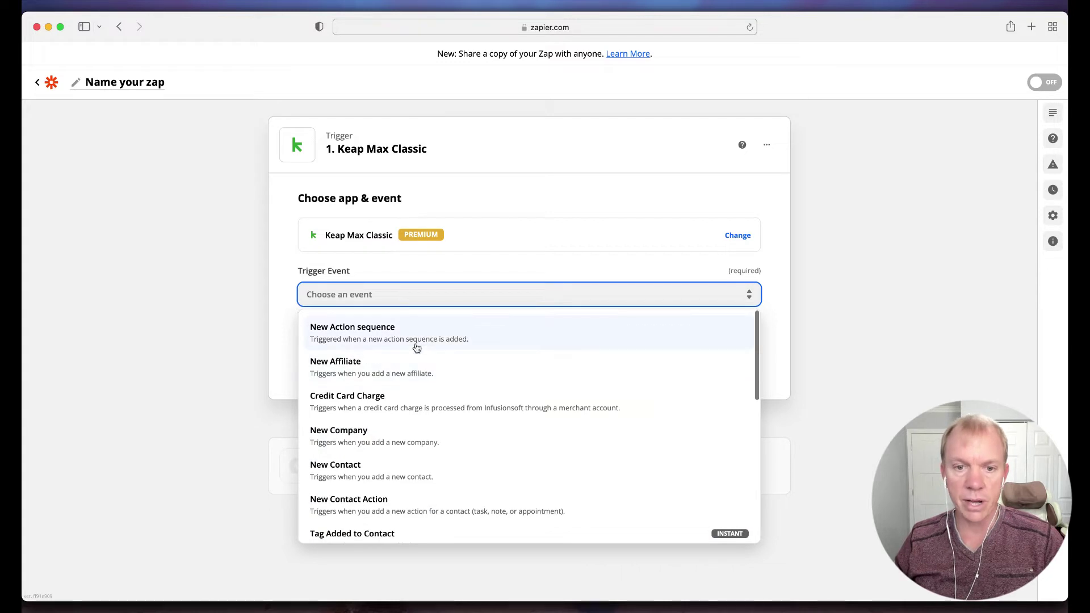
pyautogui.scroll(-2, 462, 374)
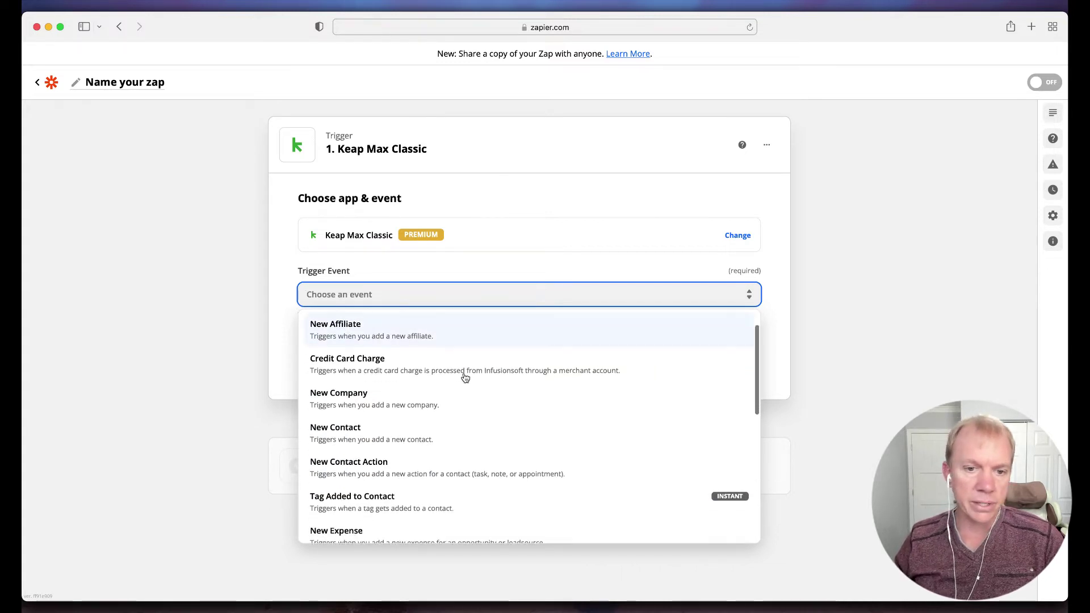
pyautogui.scroll(-1, 455, 380)
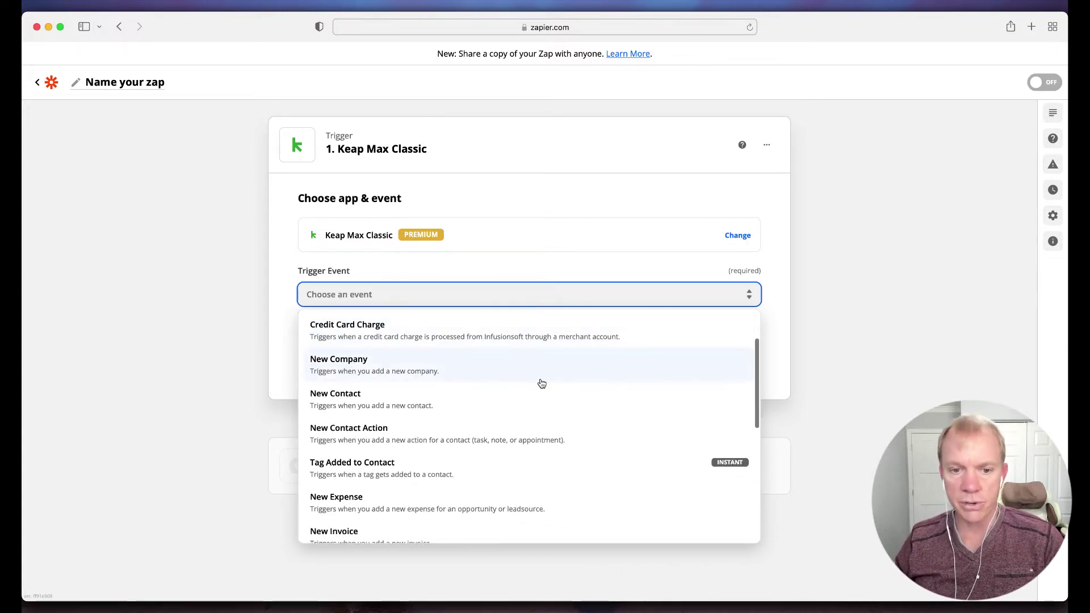
pyautogui.scroll(-2, 539, 382)
pyautogui.scroll(-7, 475, 462)
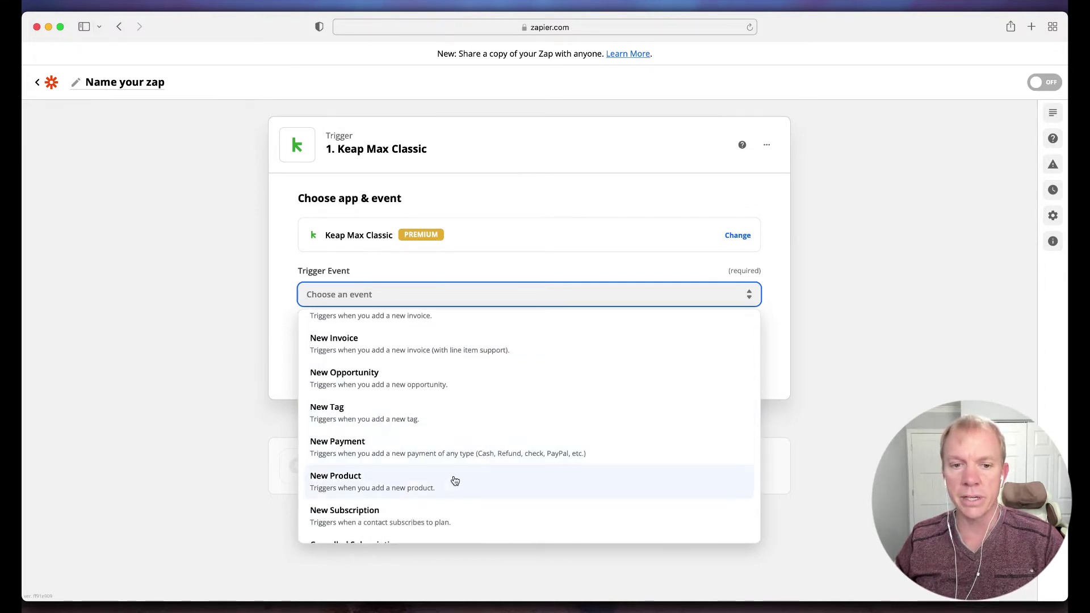
pyautogui.scroll(-2, 453, 480)
pyautogui.scroll(-1, 454, 481)
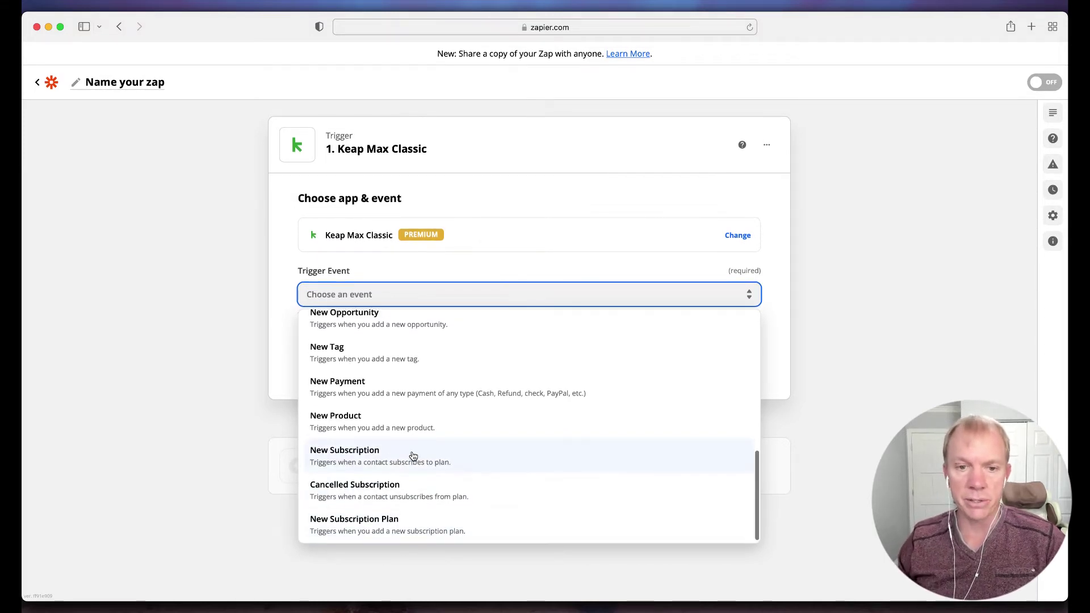
pyautogui.scroll(5, 411, 454)
pyautogui.scroll(2, 412, 453)
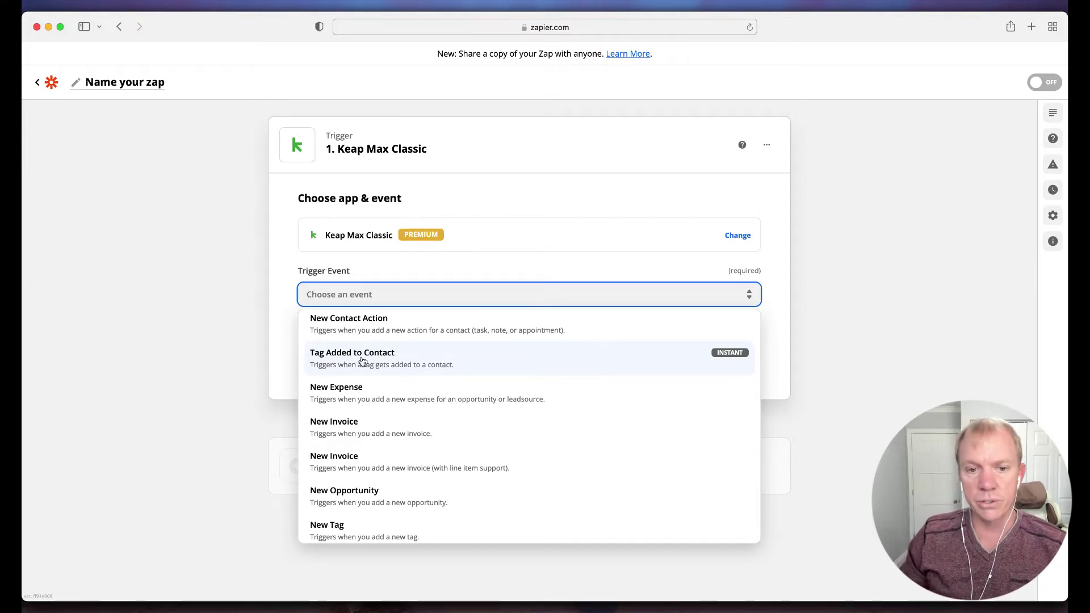
pyautogui.click(363, 361)
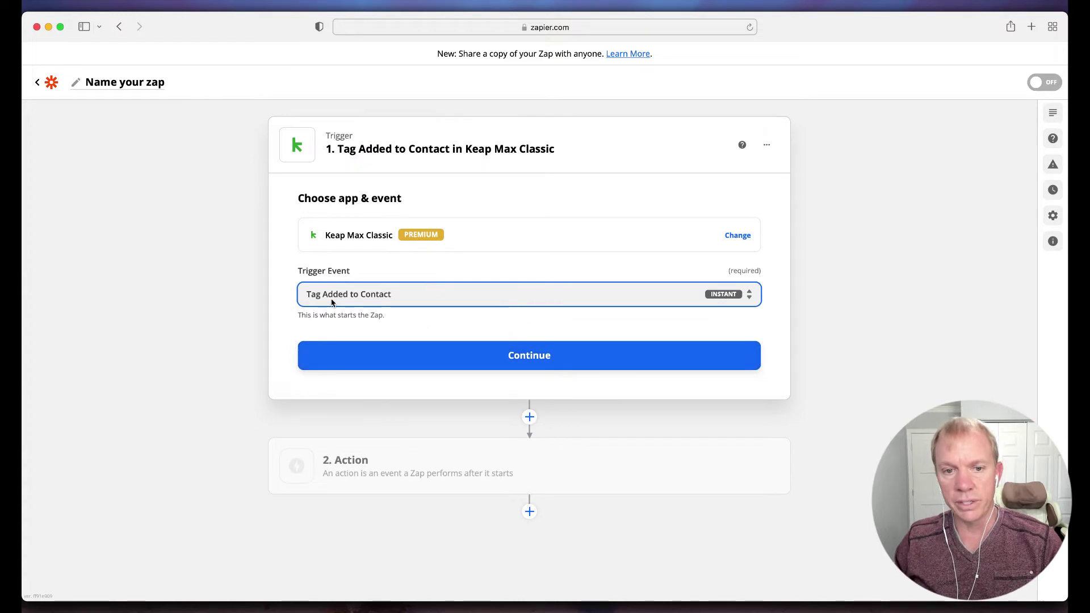
# Step: Connect the Infusionsoft account to the Keap trigger
pyautogui.click(518, 359)
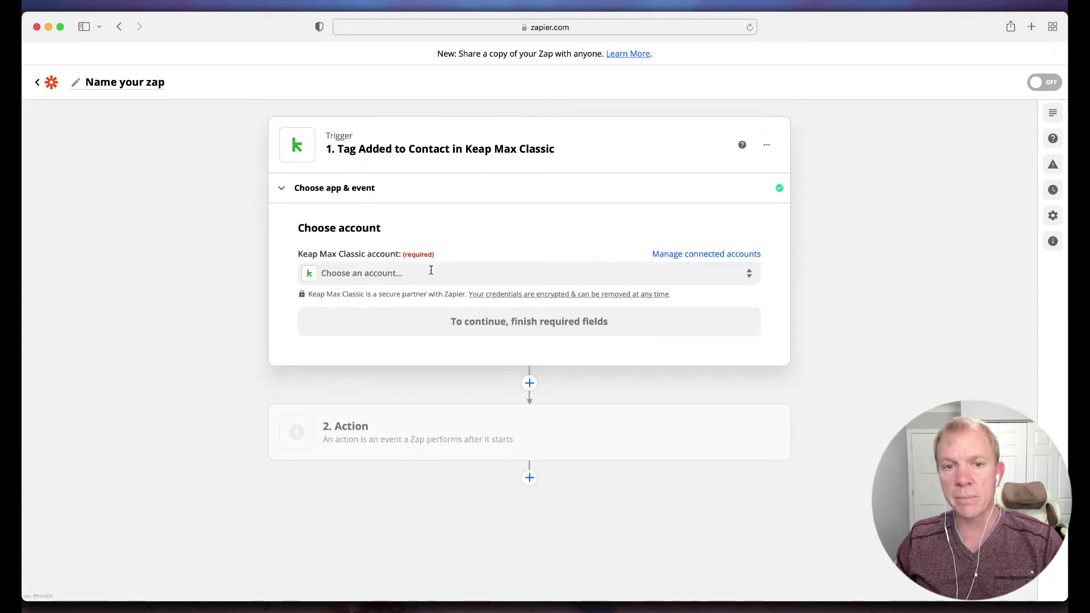
pyautogui.click(448, 273)
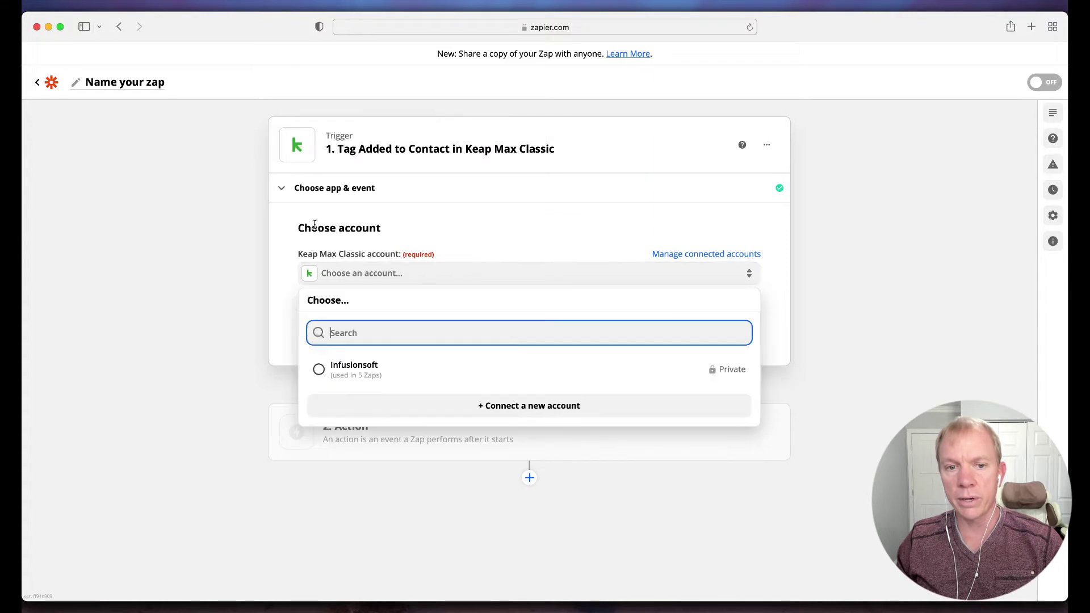
pyautogui.click(359, 373)
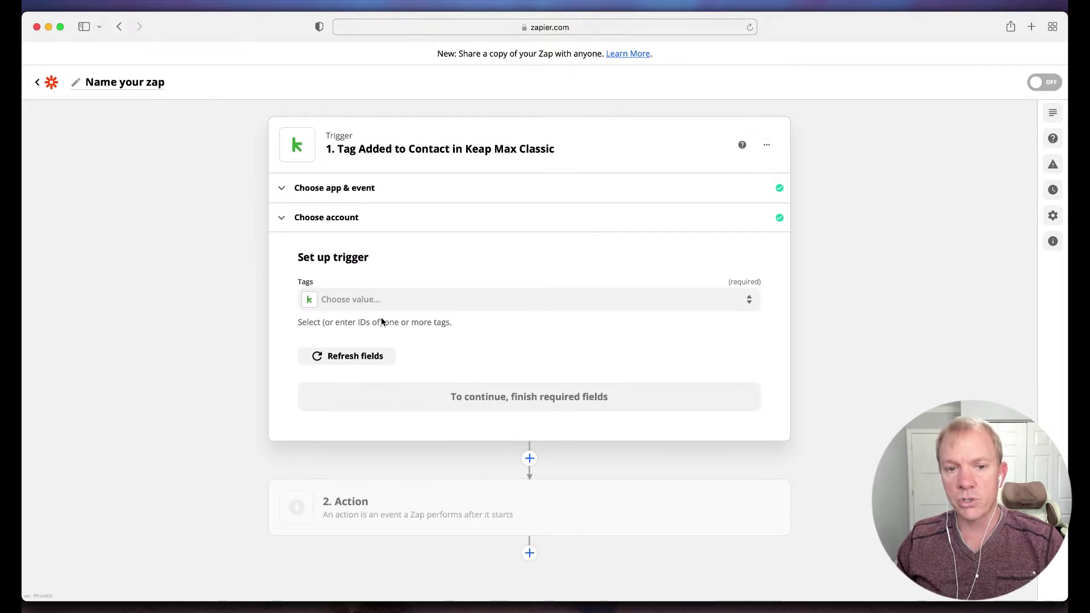
# Step: Set the trigger tag to IDX Broker Lead and test it; no recent tag is found
pyautogui.click(447, 309)
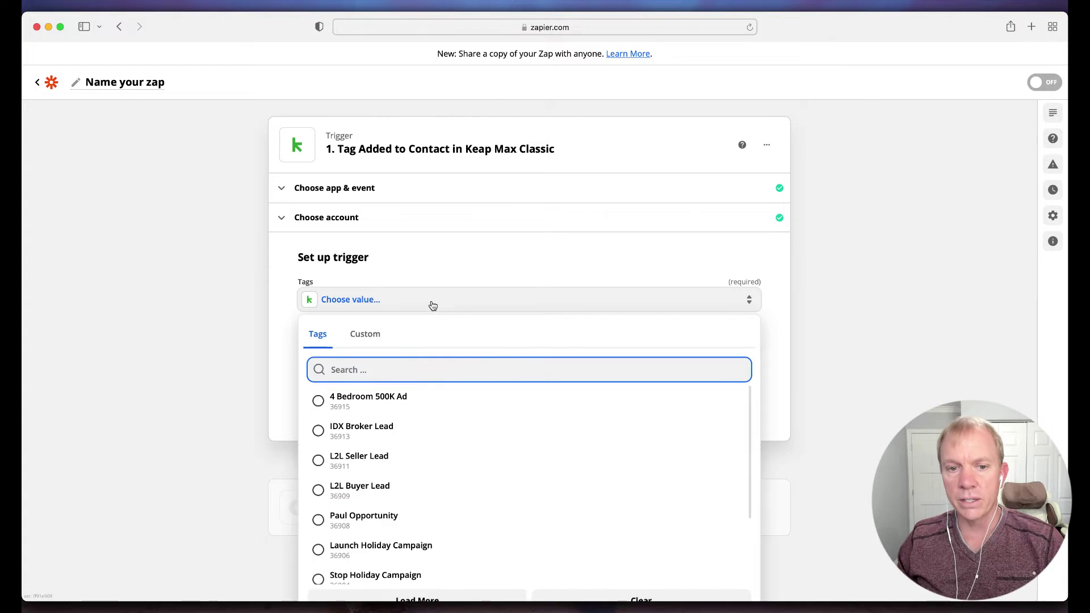
pyautogui.click(439, 305)
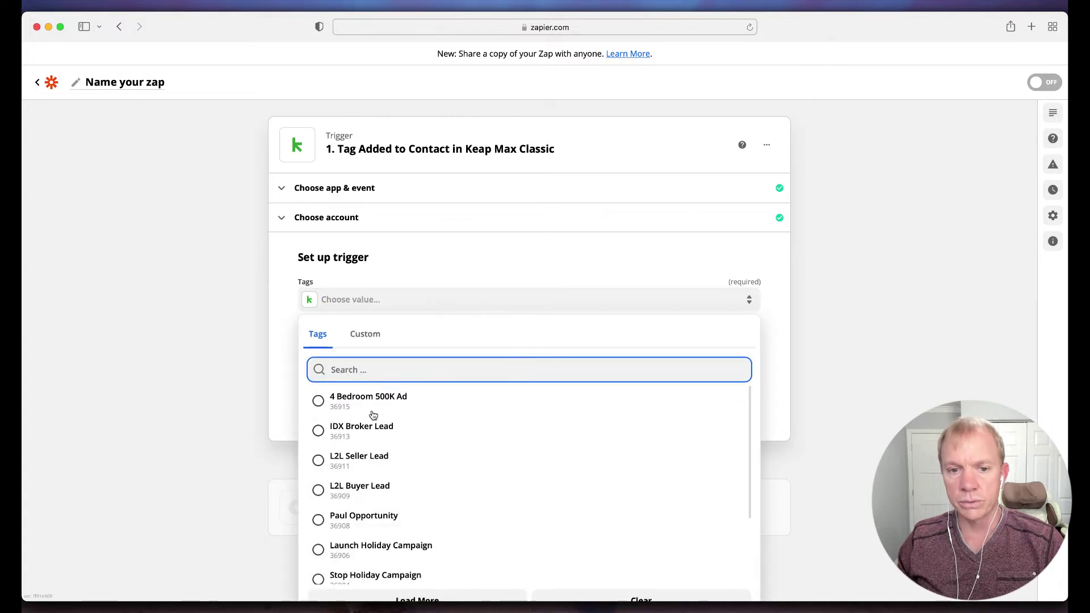
pyautogui.scroll(-3, 397, 445)
pyautogui.scroll(3, 397, 445)
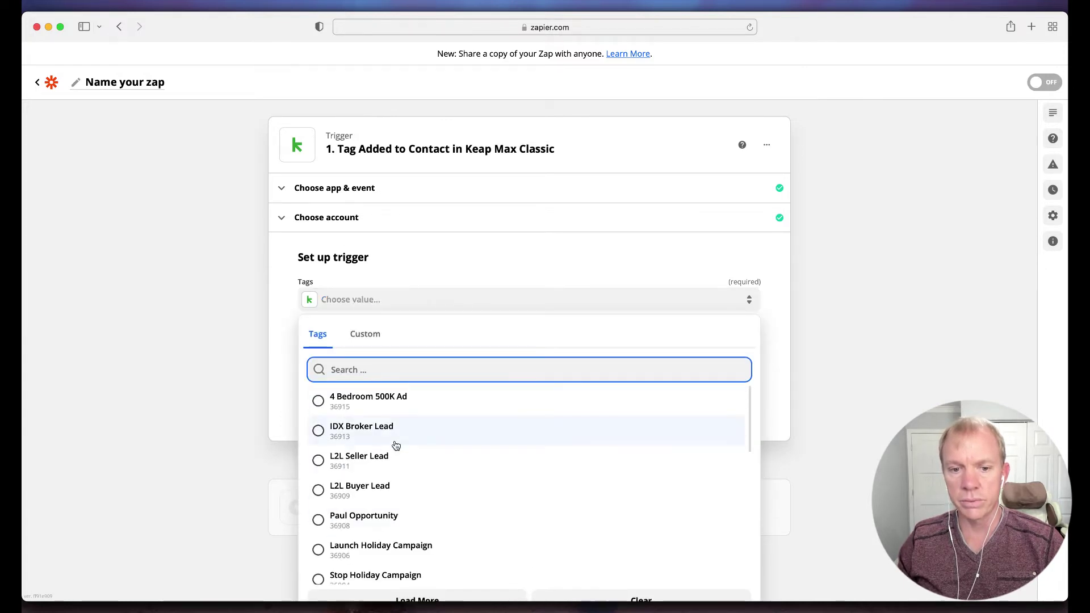
pyautogui.scroll(-5, 396, 445)
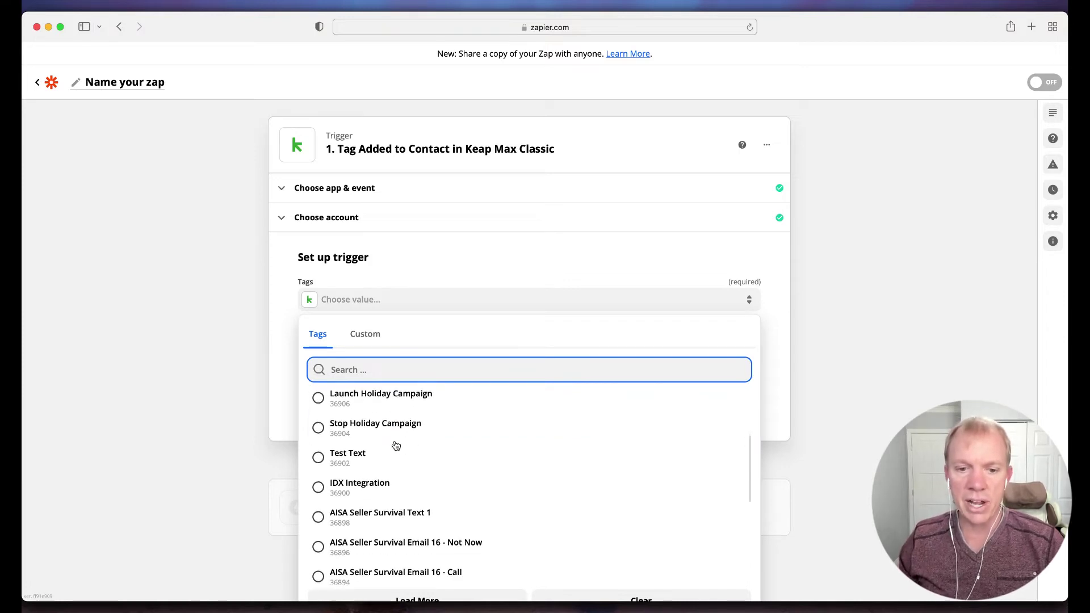
pyautogui.scroll(5, 396, 445)
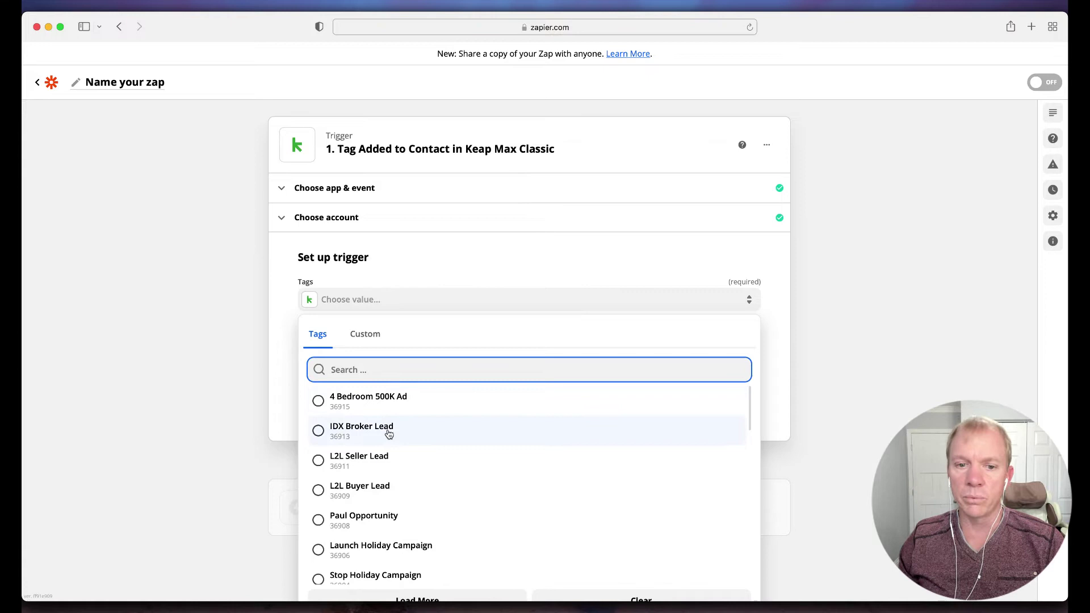
pyautogui.click(377, 432)
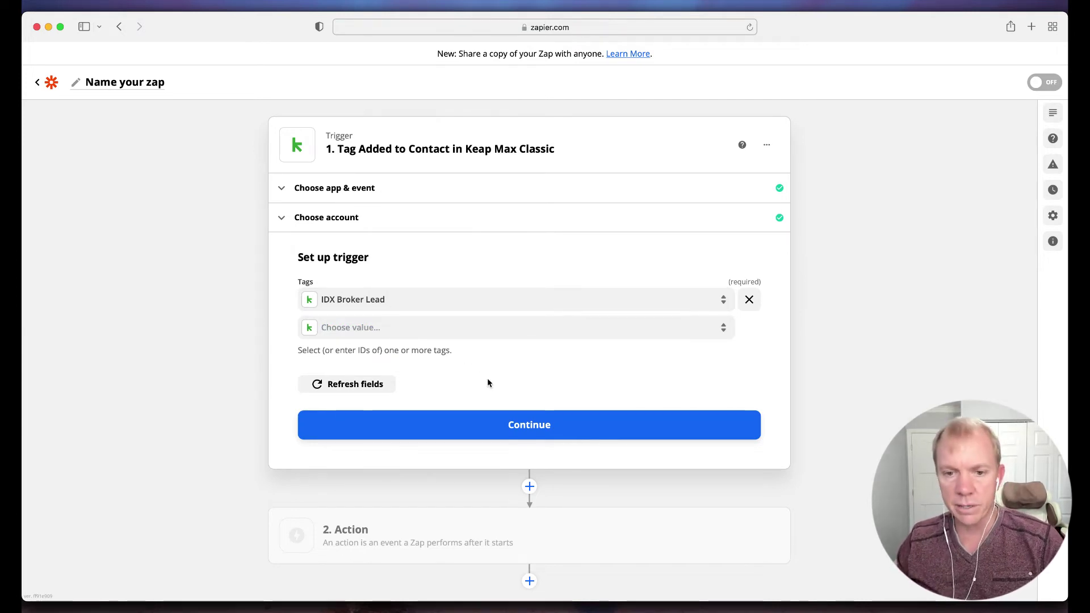
pyautogui.click(538, 433)
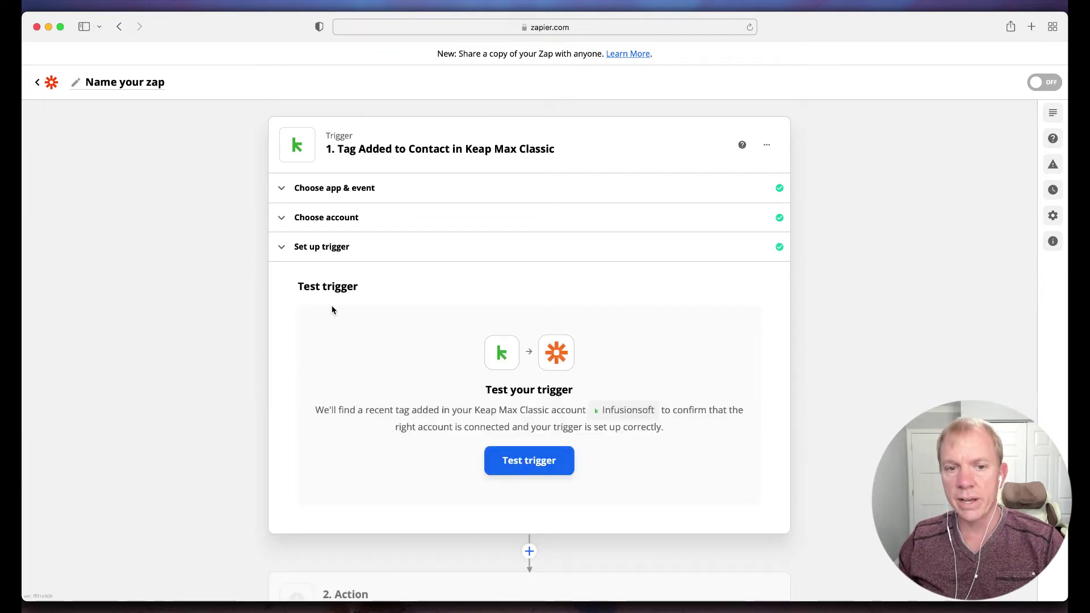
pyautogui.click(528, 460)
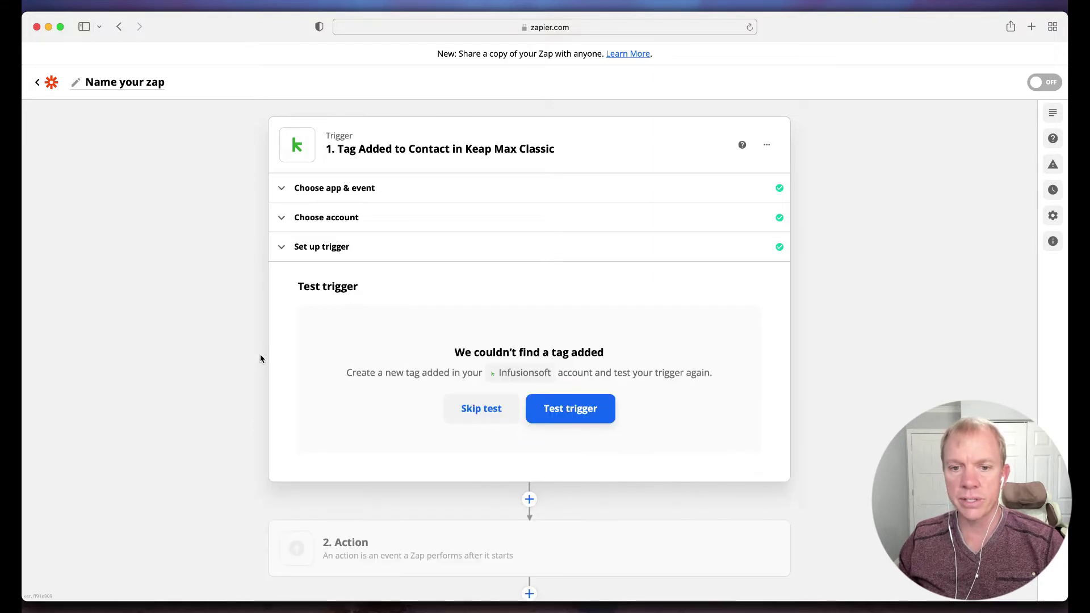
pyautogui.scroll(-1, 261, 359)
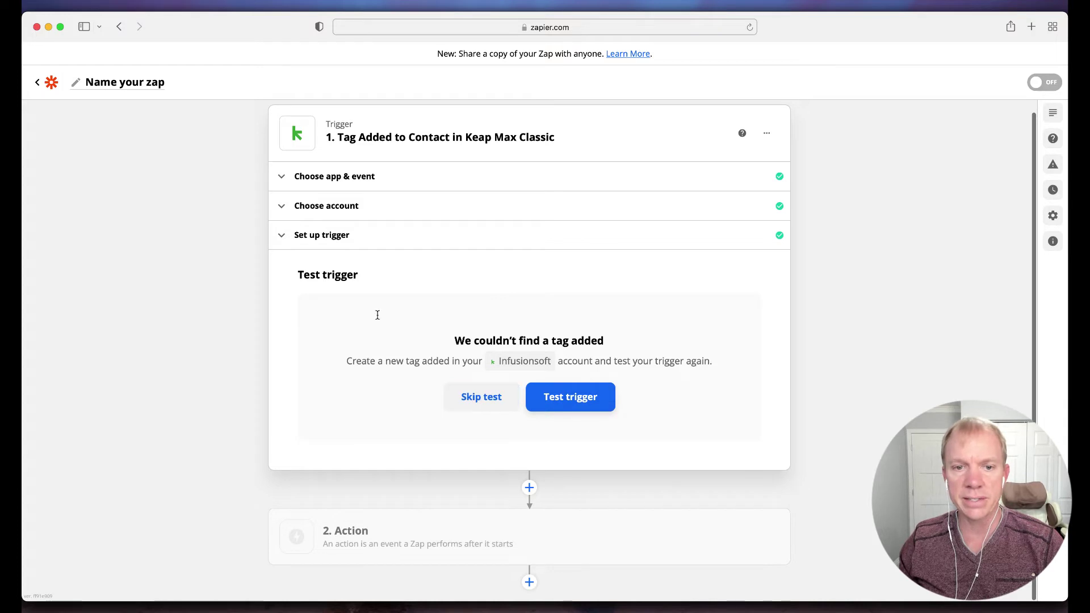
# Step: Replace the IDX Broker Lead trigger tag with 4 Bedroom 500K Ad
pyautogui.click(317, 236)
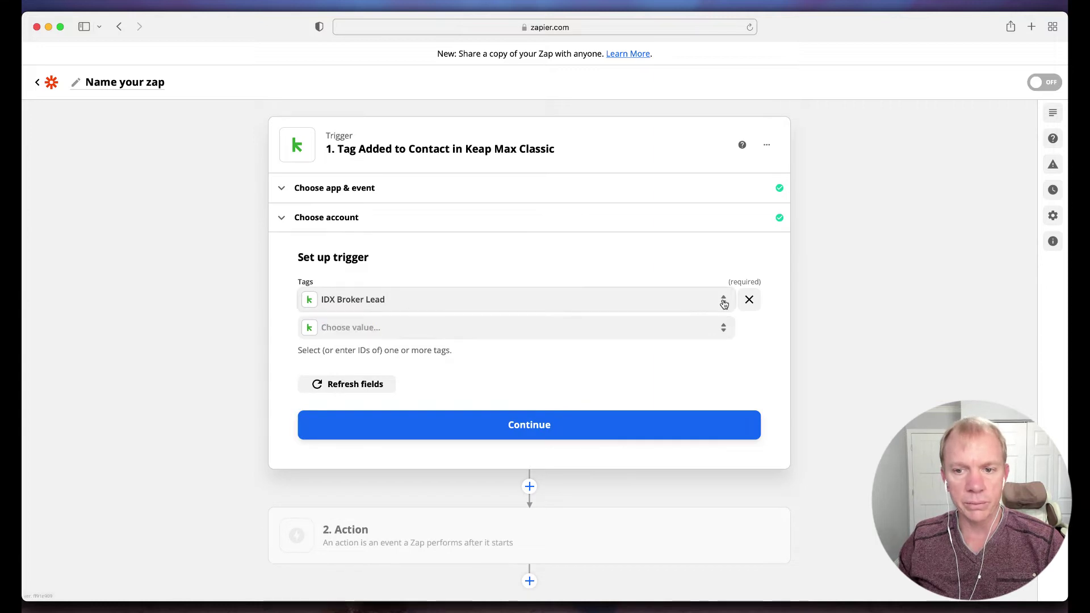
pyautogui.click(749, 299)
pyautogui.click(458, 310)
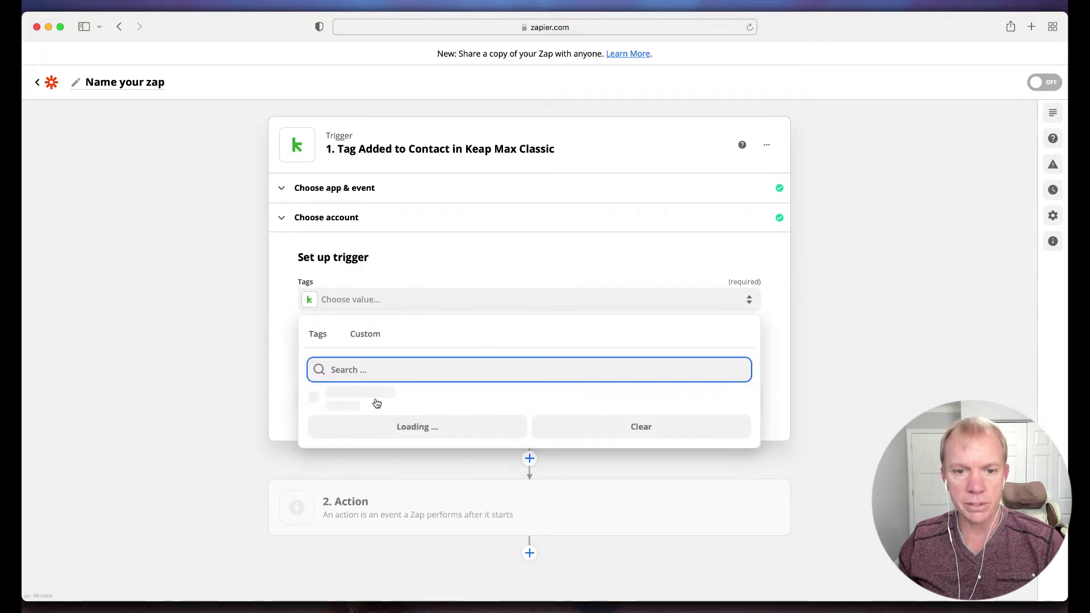
pyautogui.scroll(-1, 400, 411)
pyautogui.scroll(1, 401, 411)
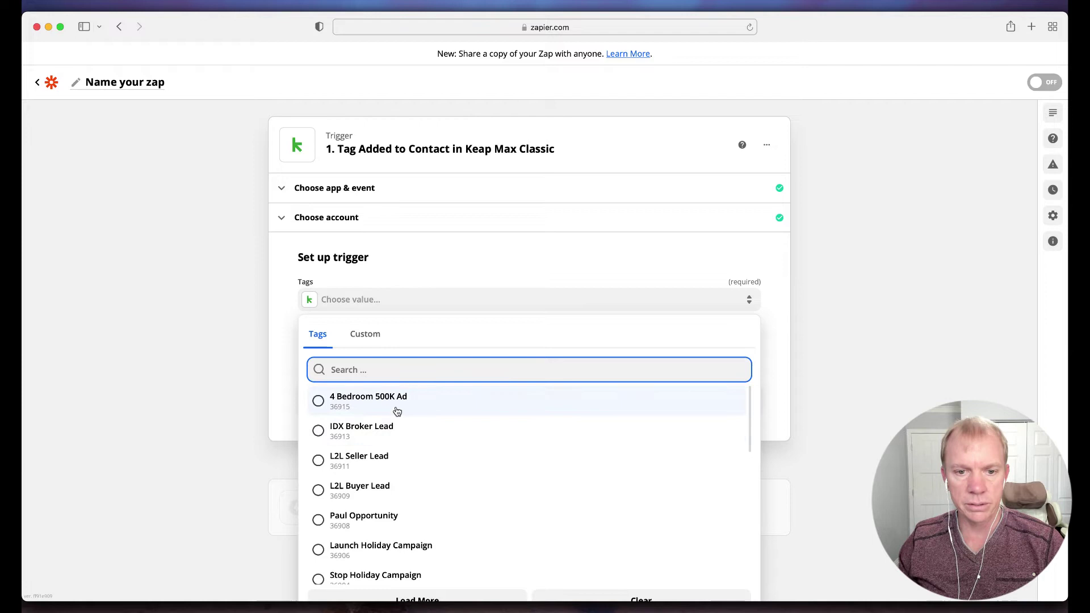
pyautogui.click(397, 411)
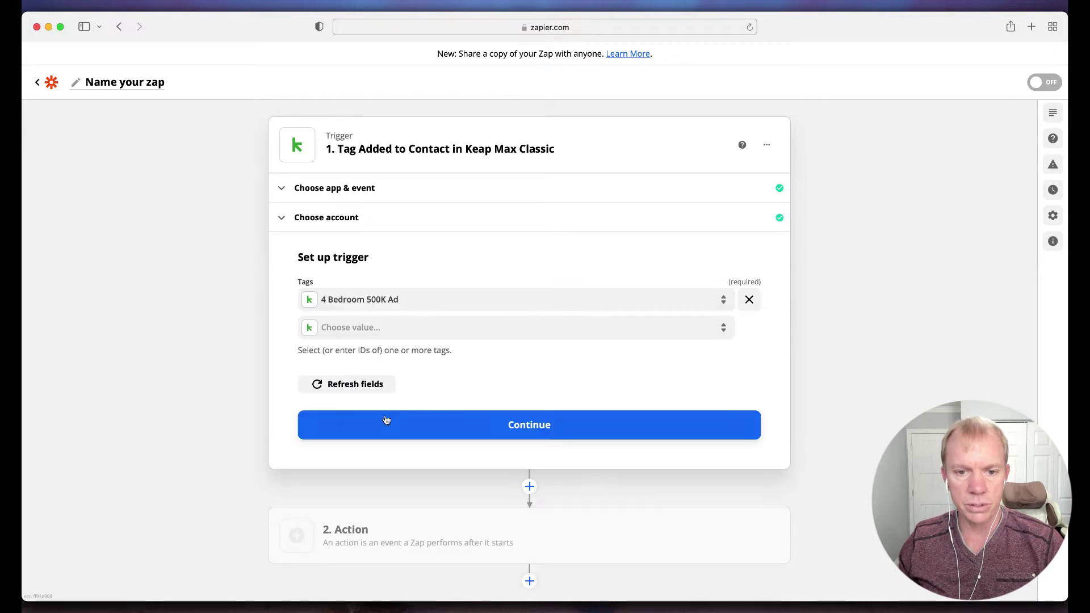
# Step: Retest the trigger and review the returned sample tagged contact
pyautogui.click(565, 434)
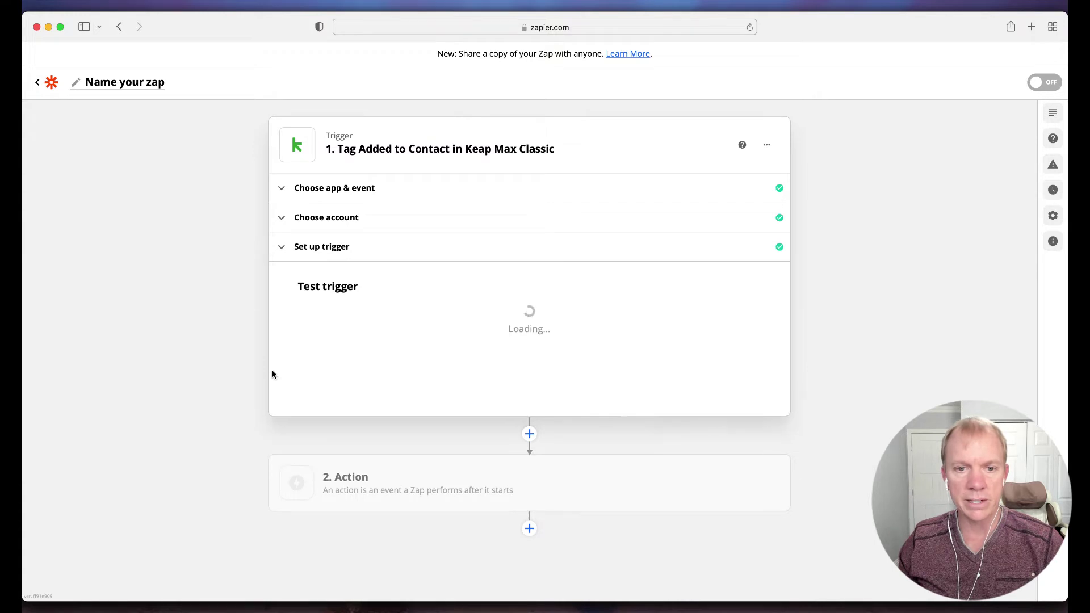
pyautogui.click(536, 452)
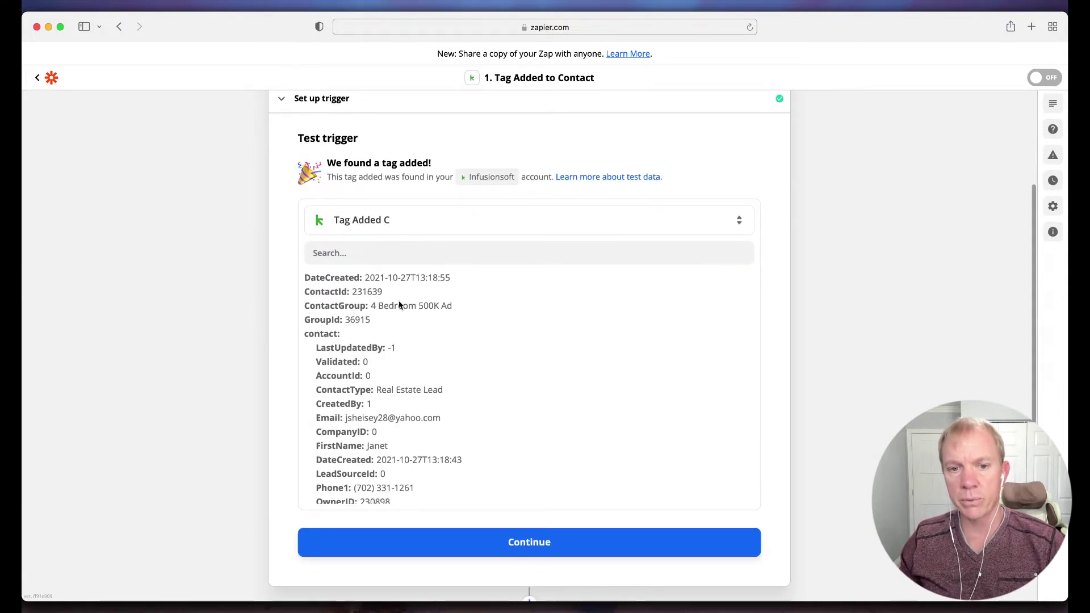
pyautogui.scroll(-3, 373, 306)
pyautogui.scroll(3, 399, 283)
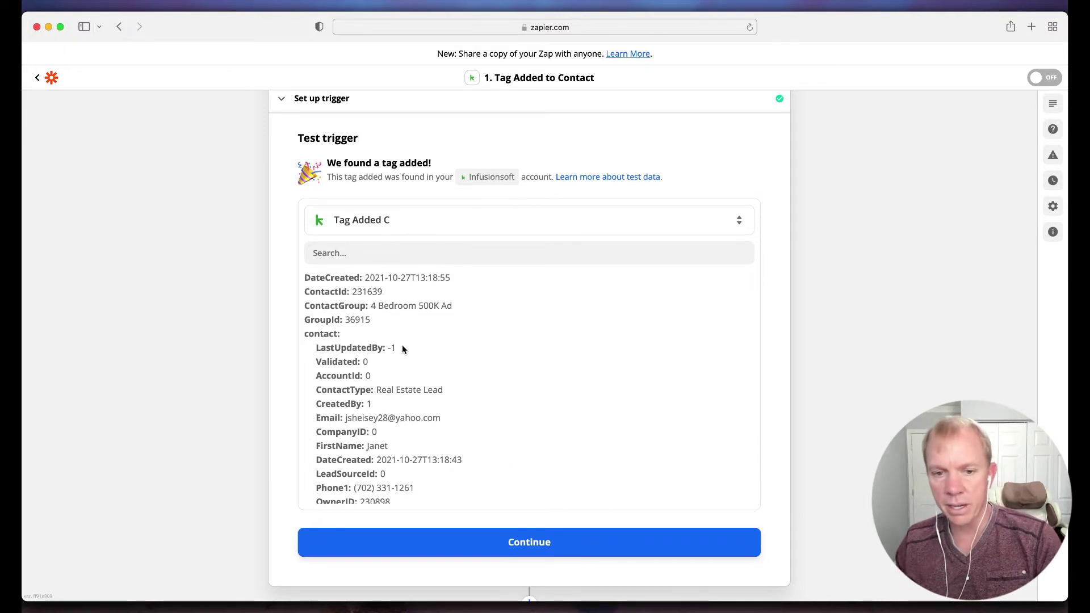
pyautogui.scroll(-3, 251, 378)
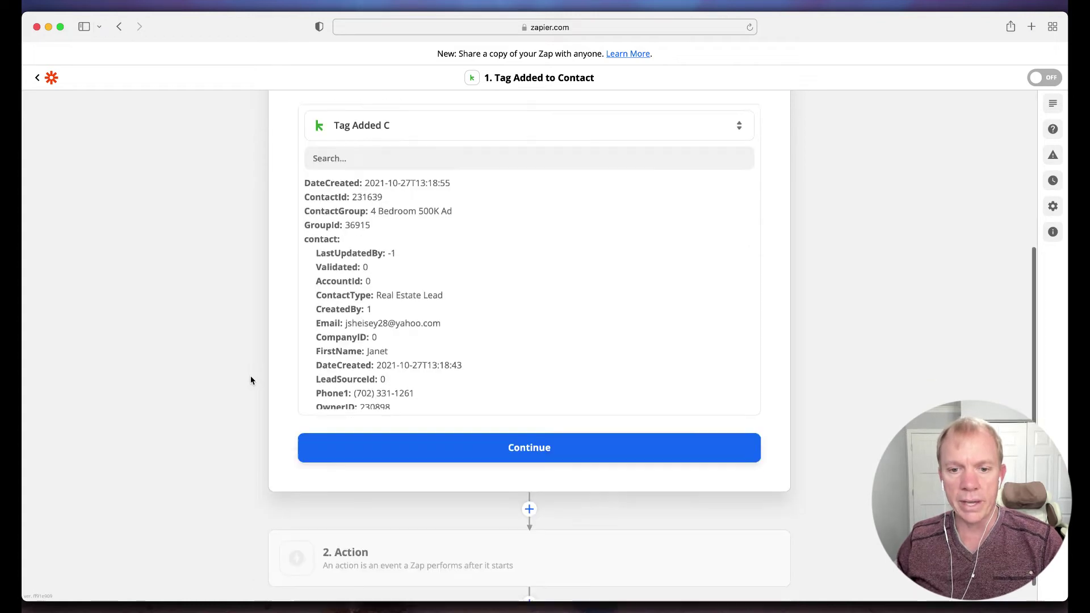
# Step: Add a Keller Williams Command action step with the Create Contact event
pyautogui.click(534, 430)
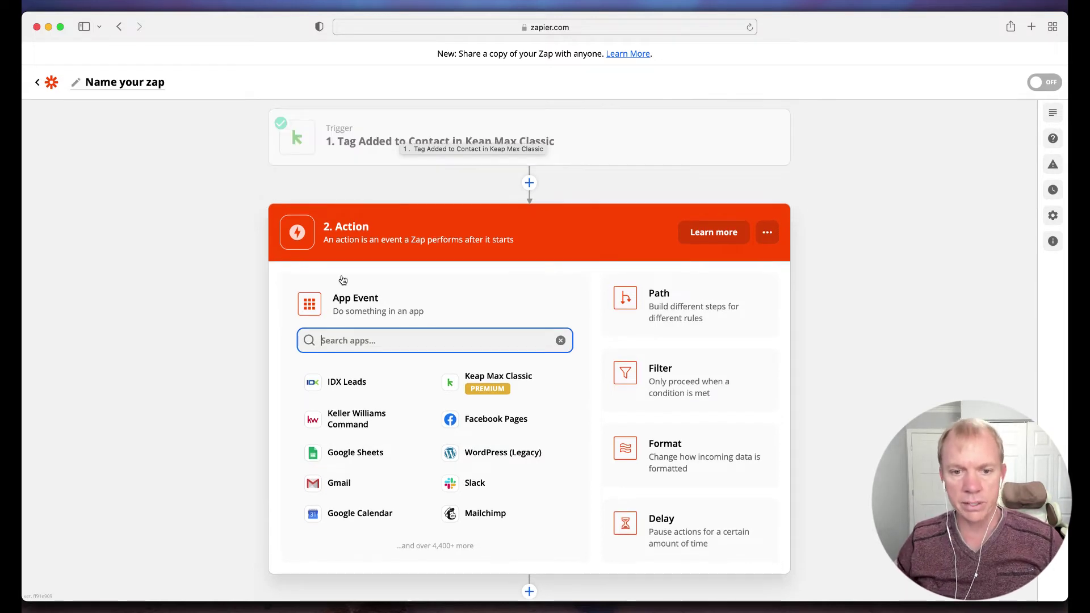
pyautogui.click(359, 417)
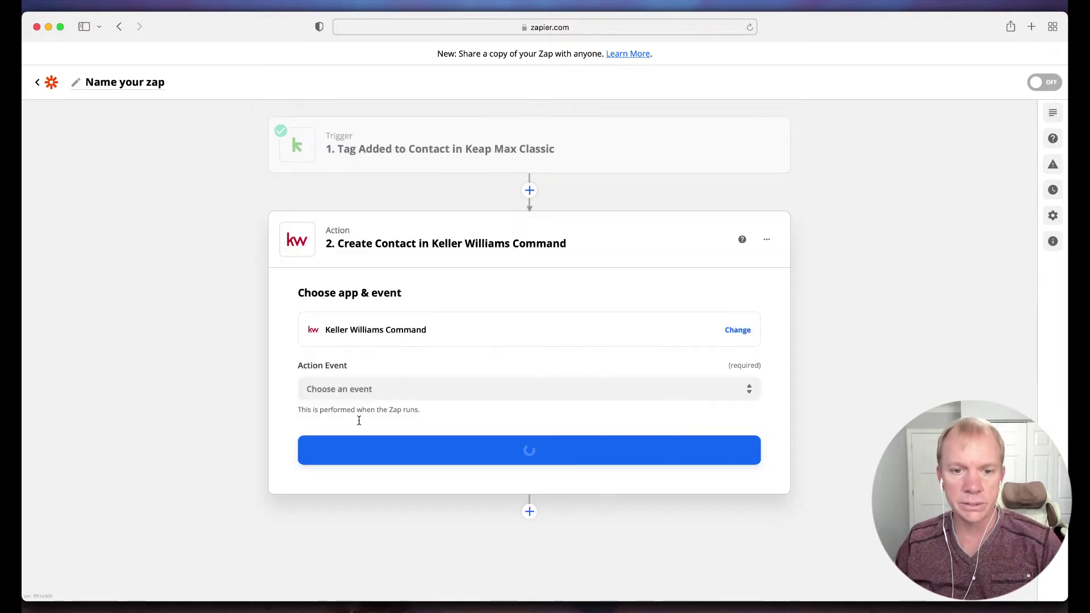
pyautogui.click(397, 393)
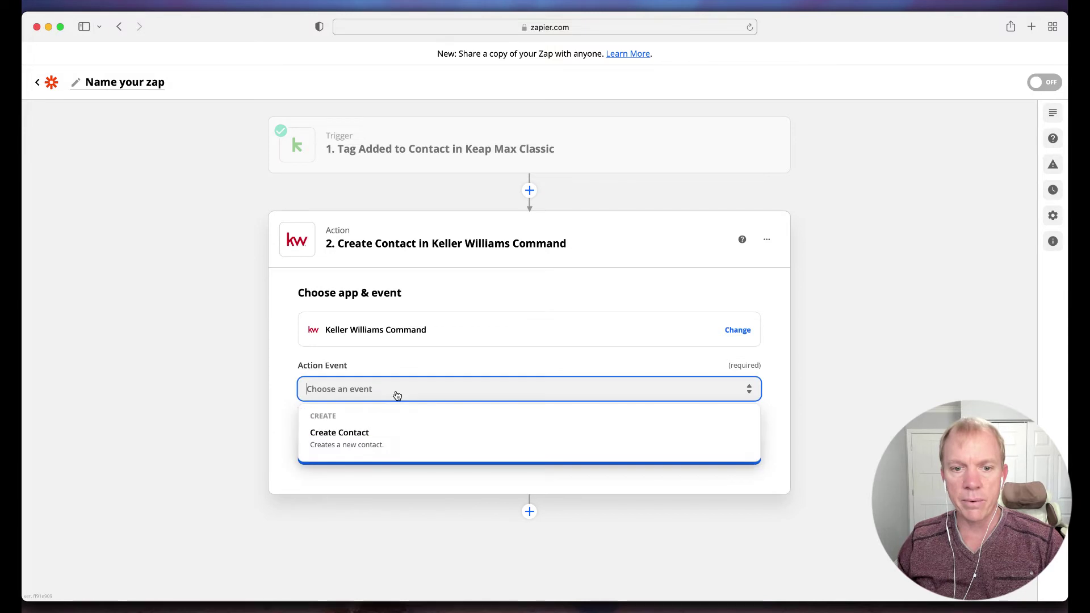
pyautogui.click(350, 442)
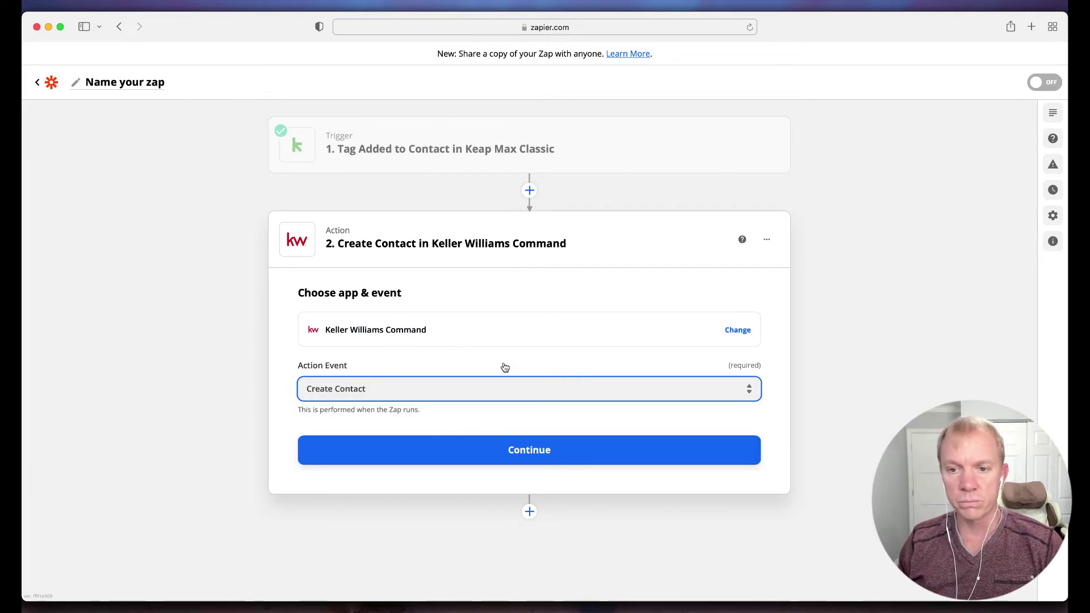
pyautogui.click(529, 451)
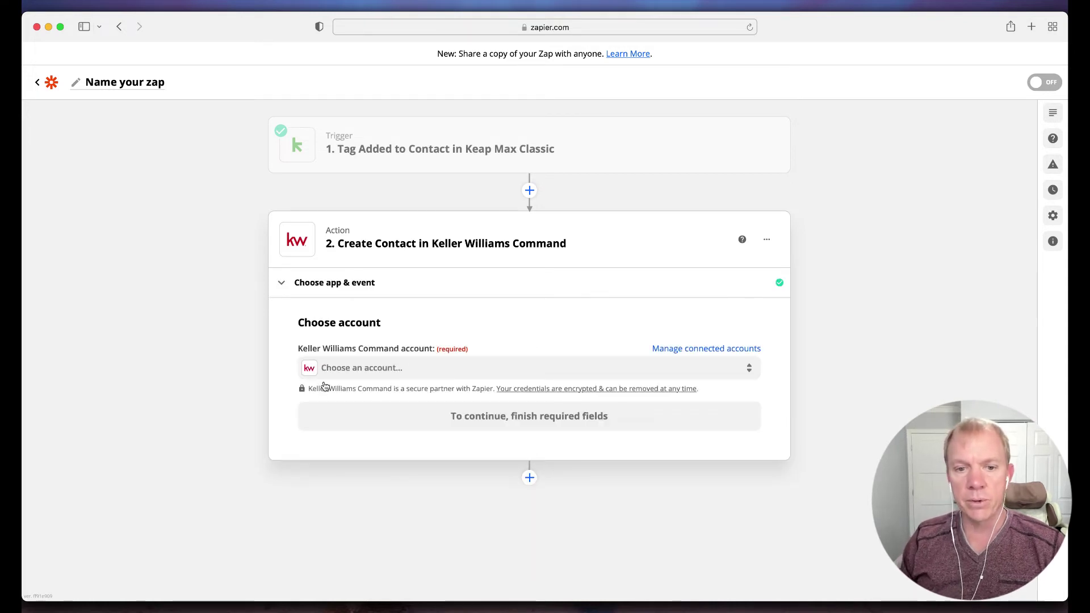
# Step: Select the connected Keller Williams Command account for the Create Contact action
pyautogui.click(425, 370)
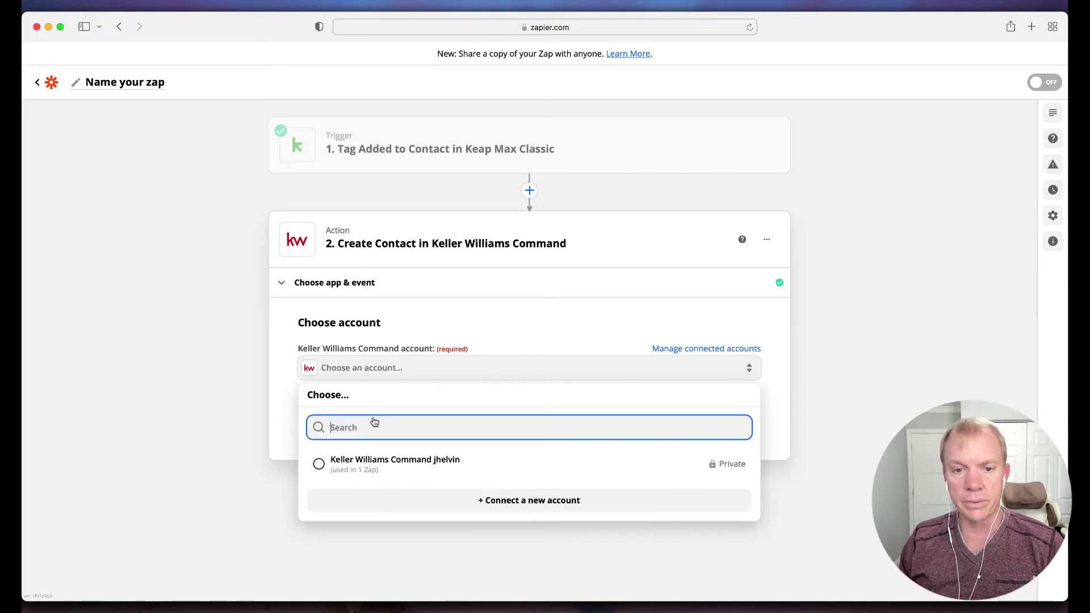
pyautogui.click(395, 466)
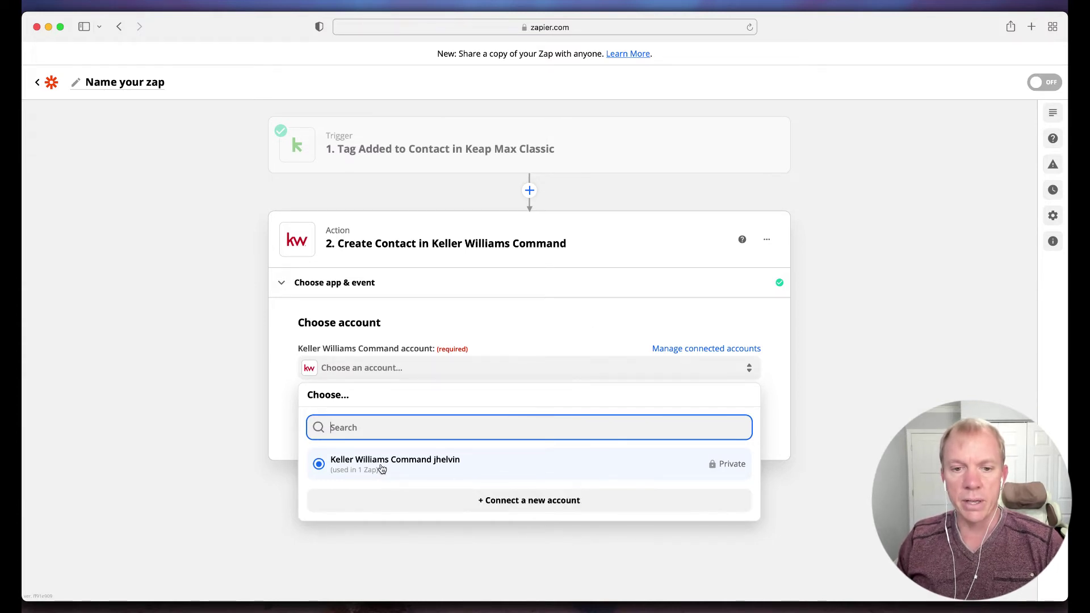
pyautogui.click(426, 468)
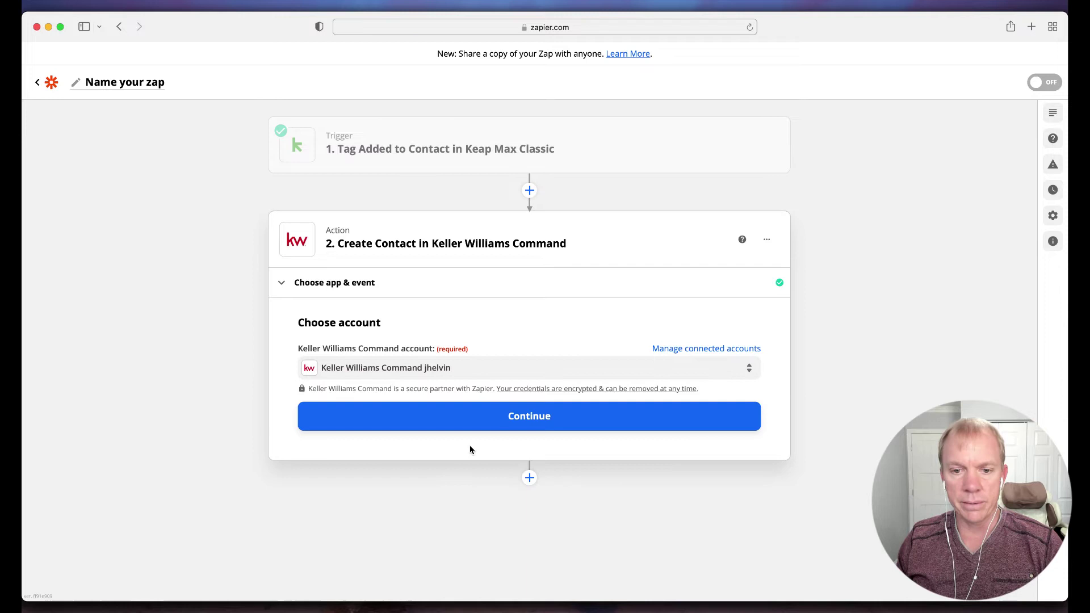
pyautogui.click(529, 423)
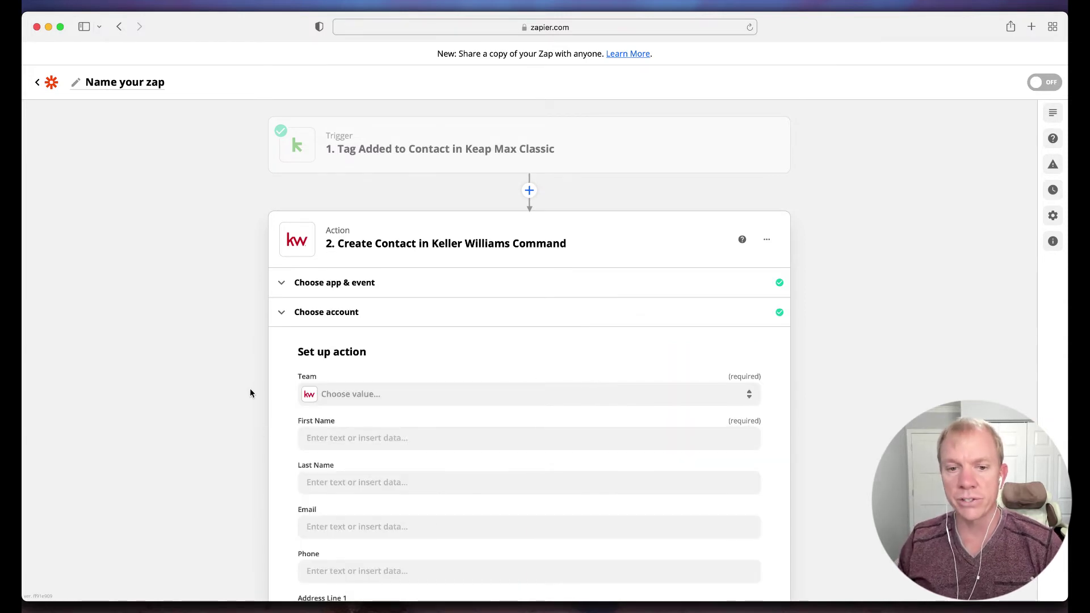
# Step: Set the required Team field to the agent's personal team rather than the shared one
pyautogui.scroll(-1, 250, 393)
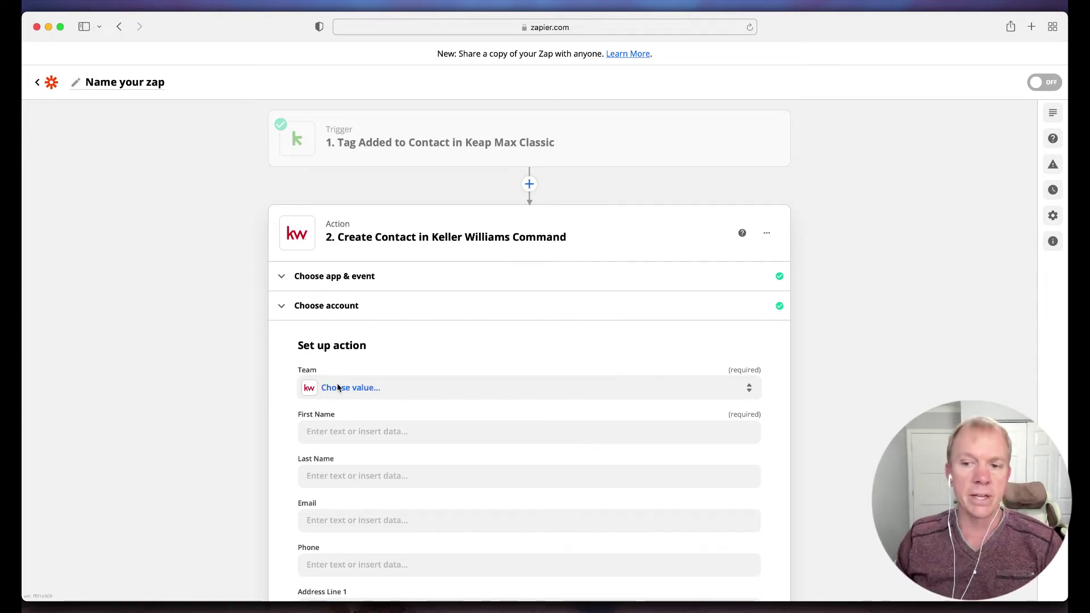
pyautogui.scroll(-3, 280, 357)
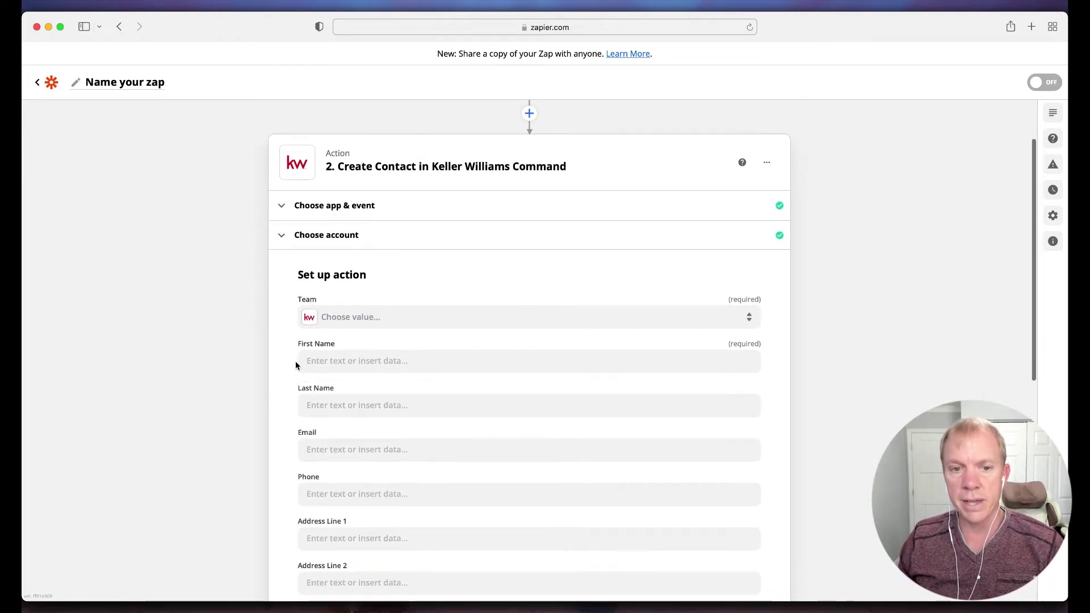
pyautogui.click(392, 316)
pyautogui.scroll(-2, 457, 426)
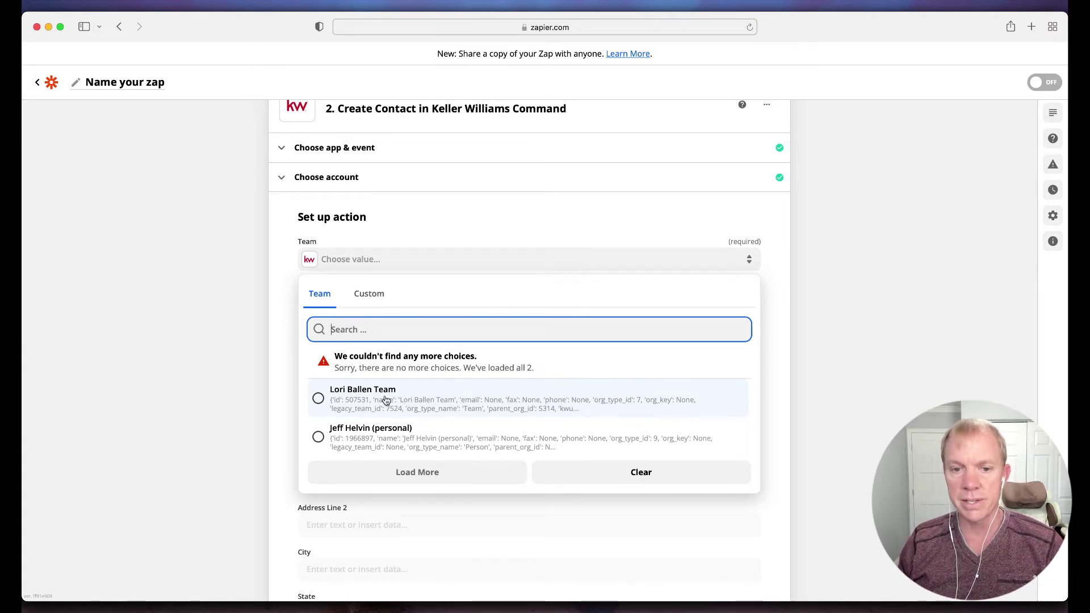
pyautogui.click(383, 439)
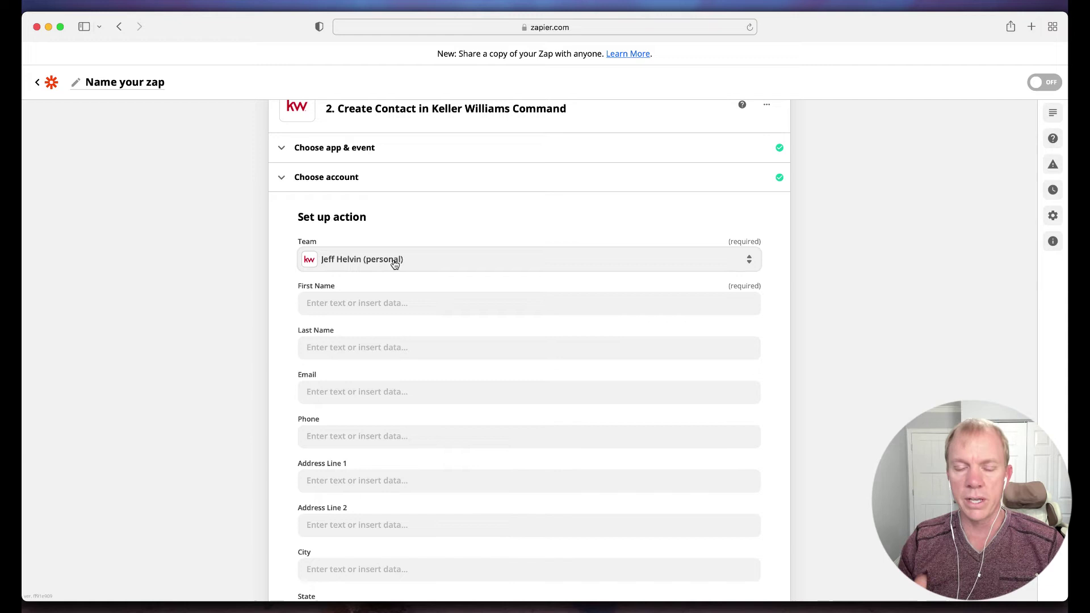
pyautogui.scroll(-2, 295, 297)
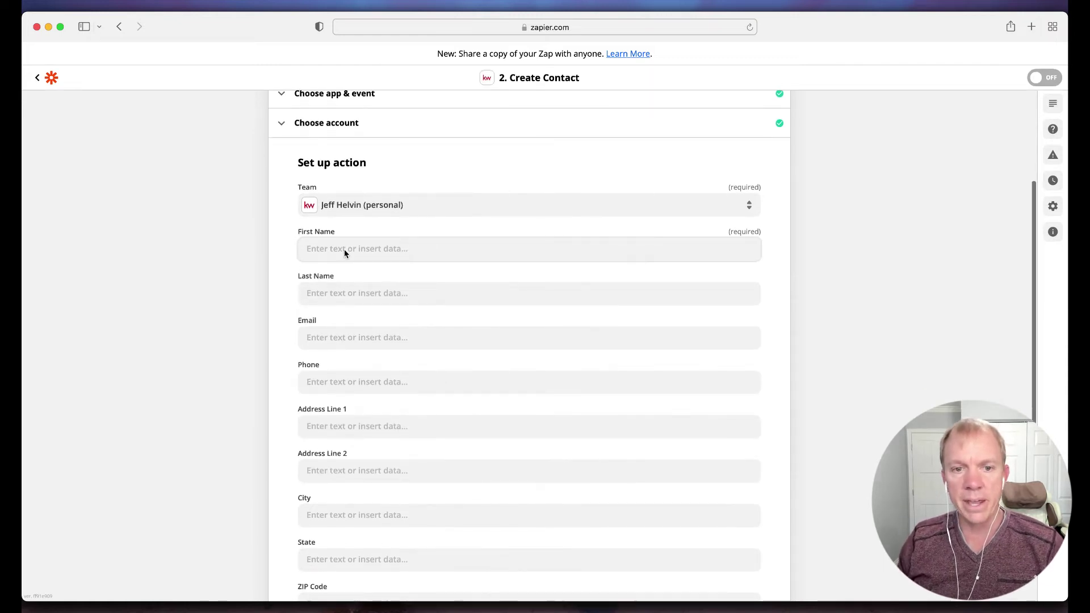
# Step: Map Keap Contact First Name, Last Name and Email into the matching Command fields
pyautogui.click(344, 250)
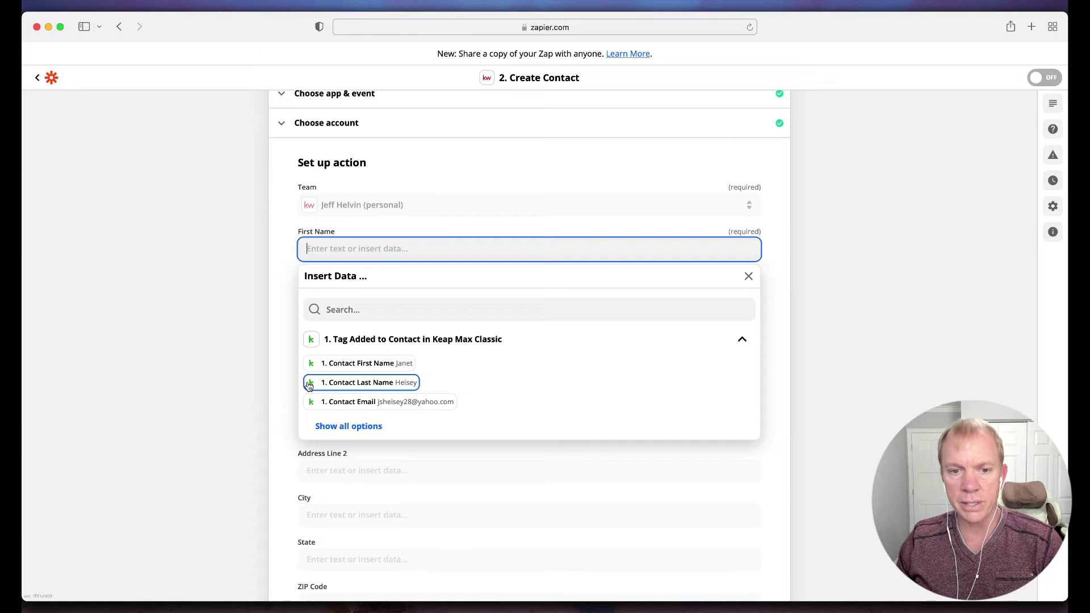
pyautogui.click(391, 366)
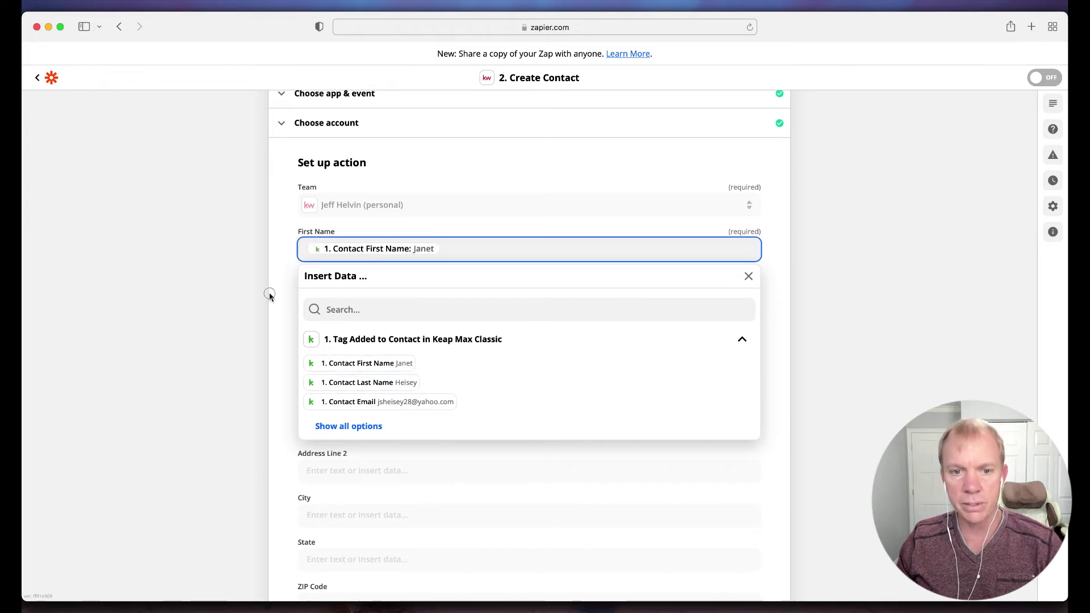
pyautogui.press('Tab')
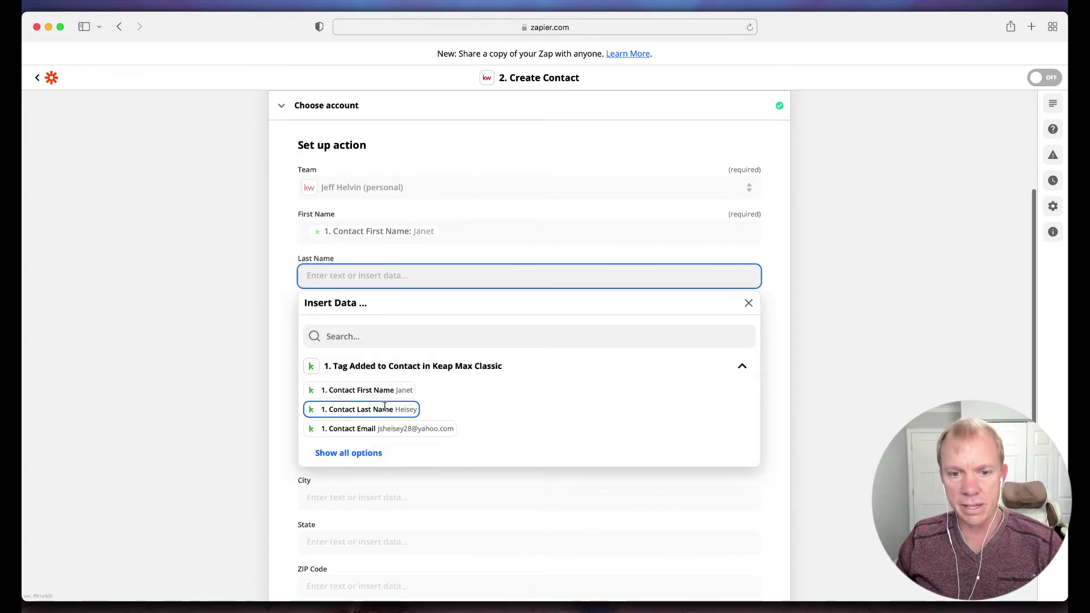
pyautogui.click(384, 407)
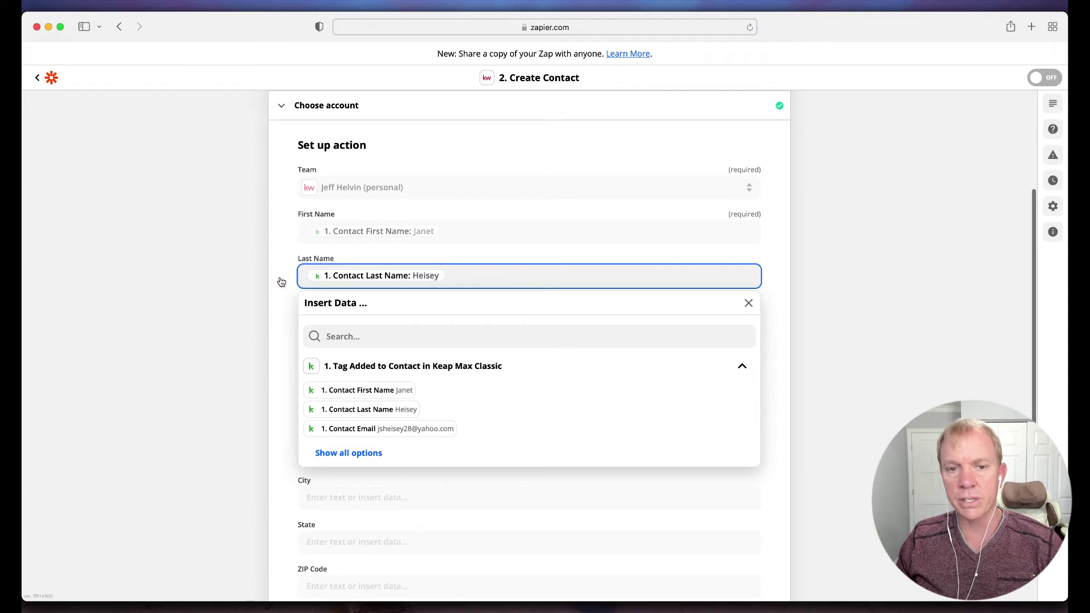
pyautogui.scroll(-2, 281, 283)
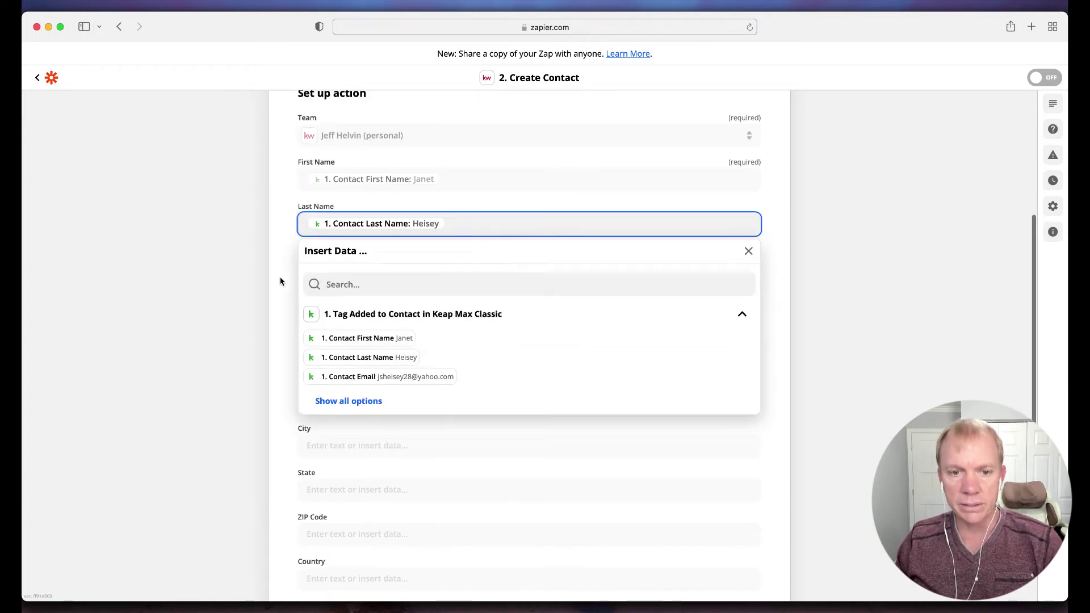
pyautogui.click(280, 282)
pyautogui.click(337, 258)
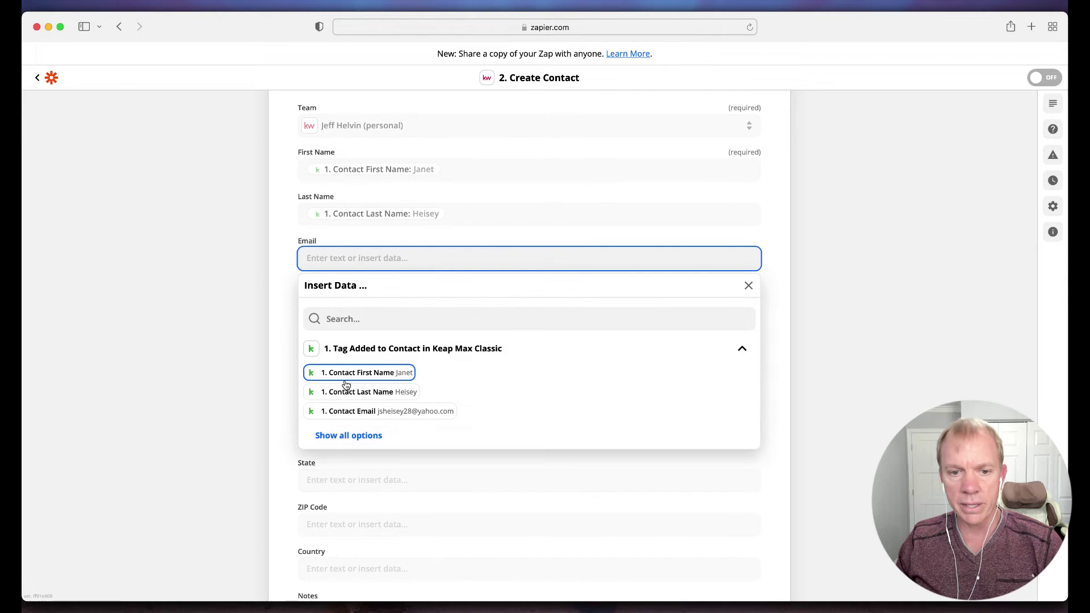
pyautogui.click(407, 411)
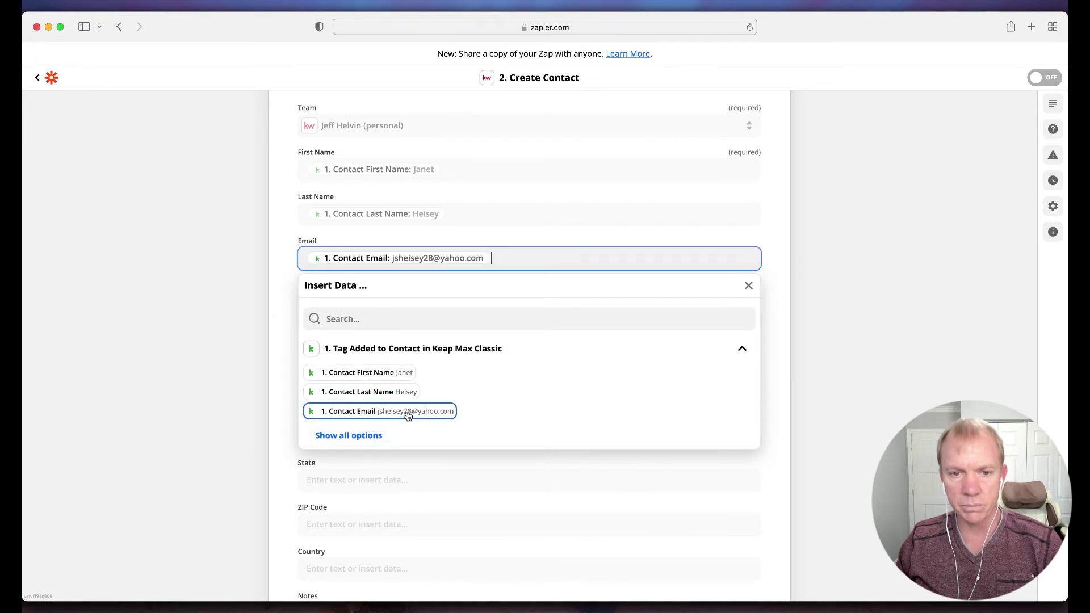
pyautogui.click(254, 316)
pyautogui.scroll(-2, 271, 310)
# Step: Map Keap Contact Phone1 into the Phone field
pyautogui.click(374, 263)
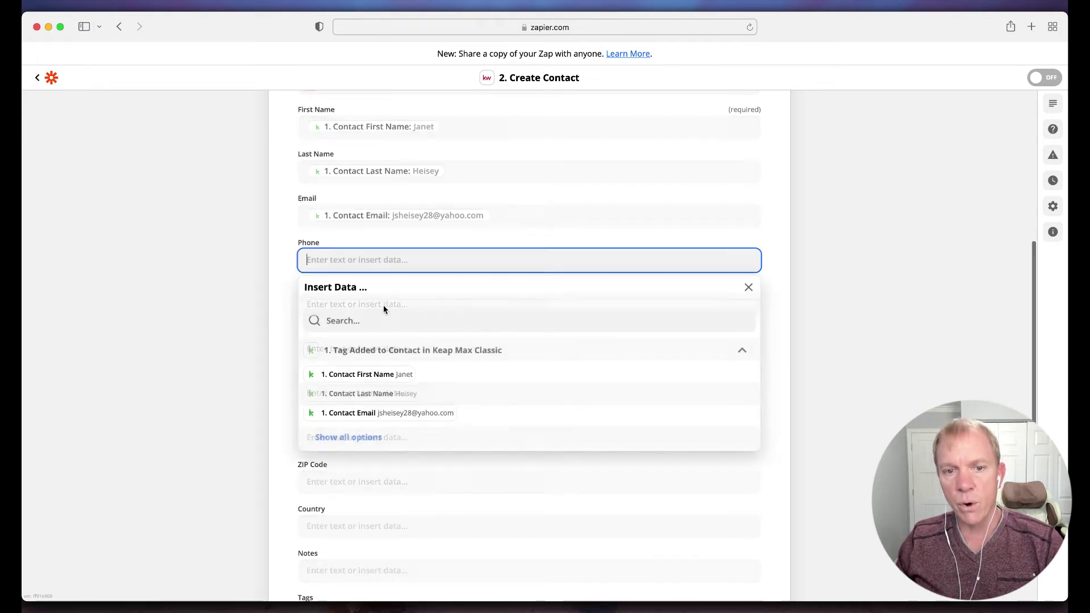
pyautogui.click(347, 437)
pyautogui.click(236, 343)
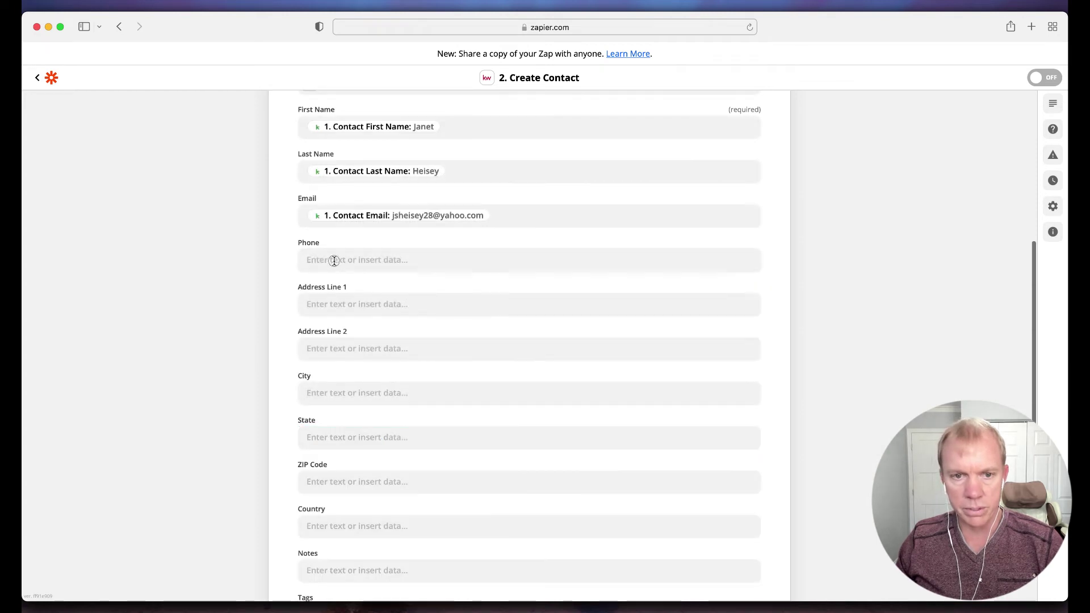
pyautogui.click(334, 260)
pyautogui.click(345, 437)
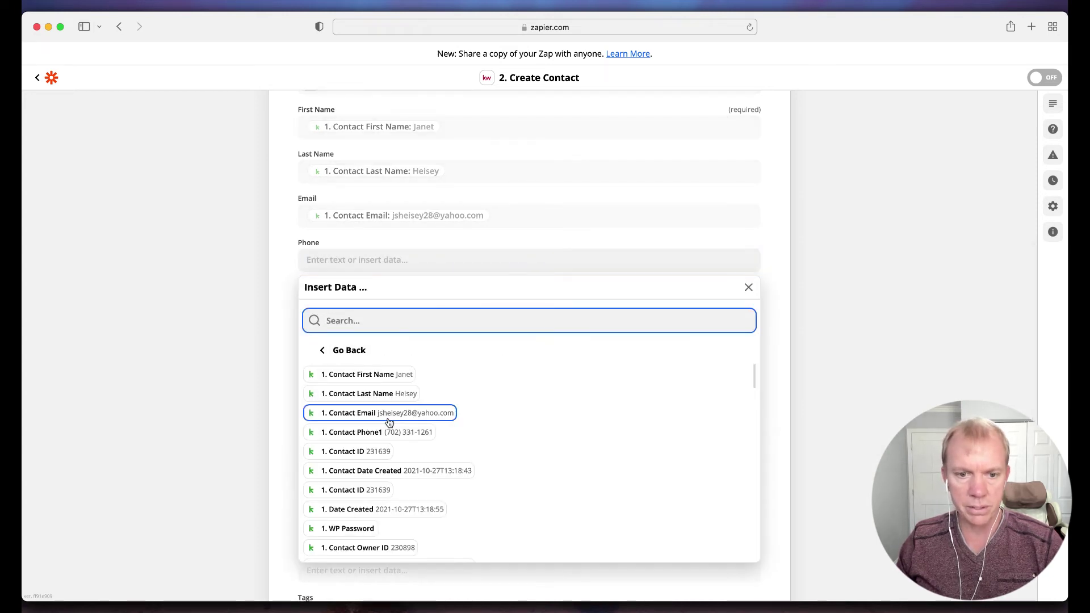
pyautogui.click(397, 431)
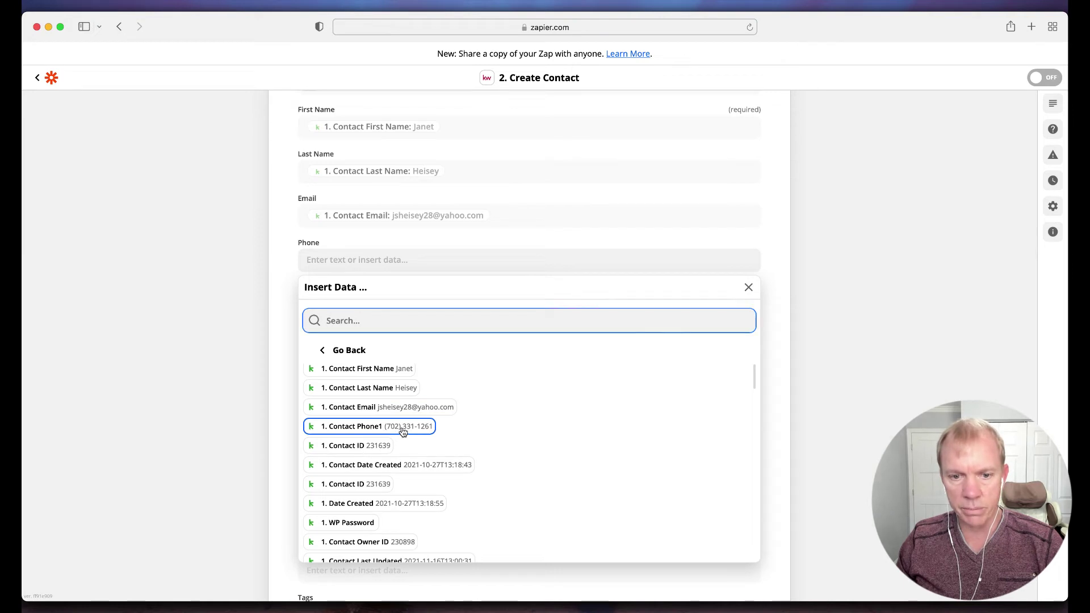
pyautogui.click(288, 341)
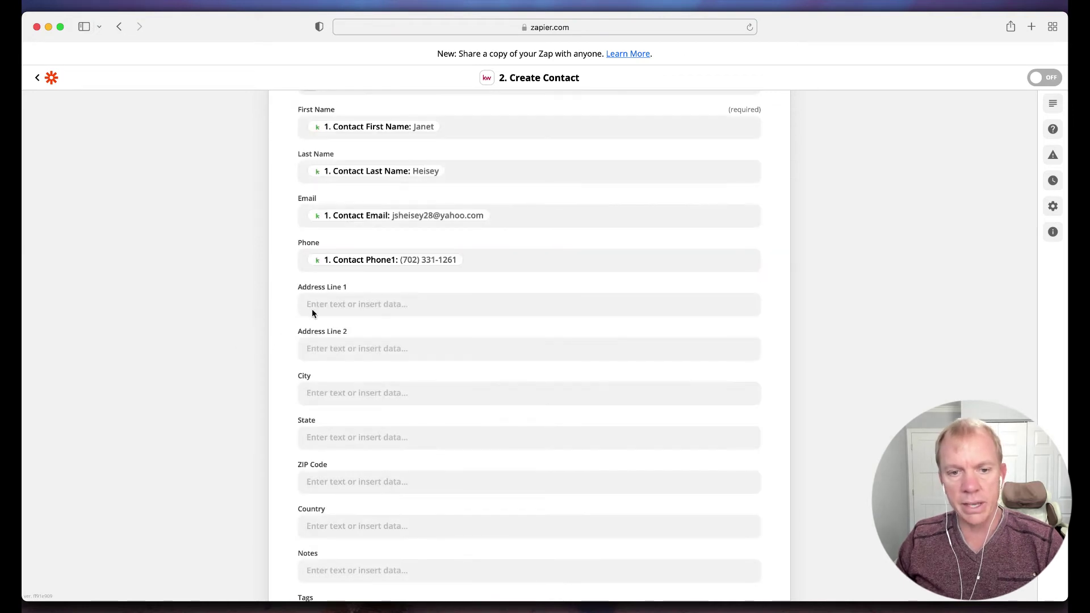
pyautogui.scroll(-1, 367, 298)
# Step: Browse the Keap fields for Address Line 1 but leave it empty
pyautogui.click(370, 282)
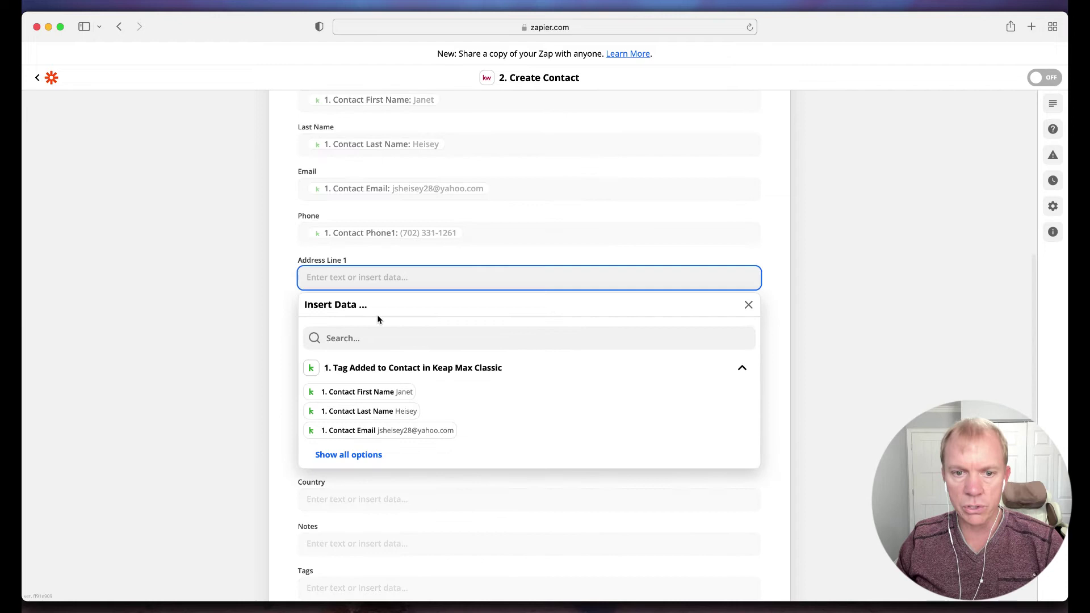
pyautogui.click(358, 456)
pyautogui.scroll(-3, 375, 477)
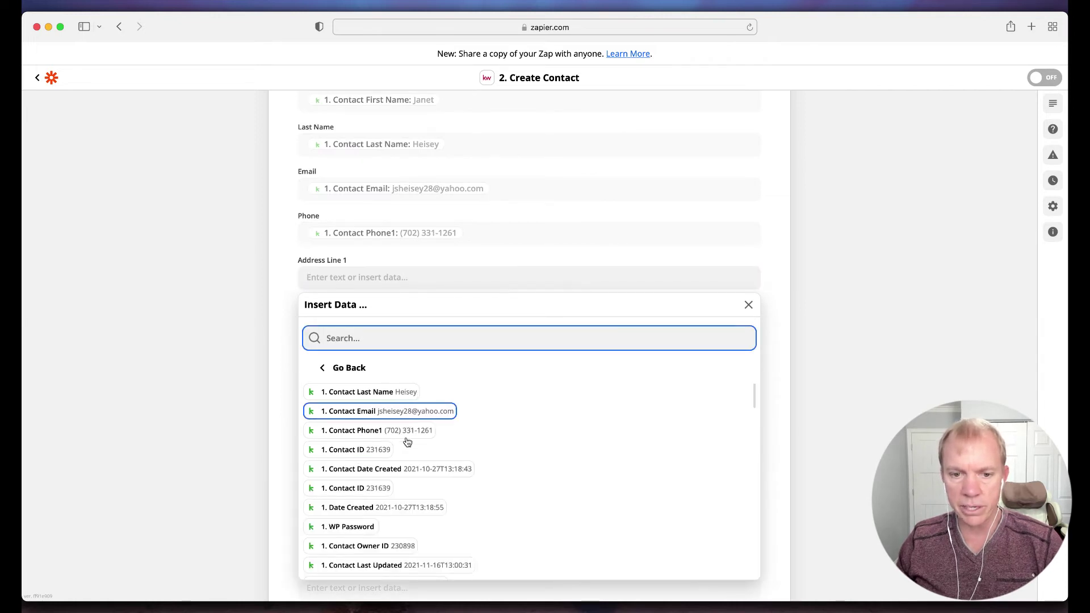
pyautogui.scroll(-5, 381, 483)
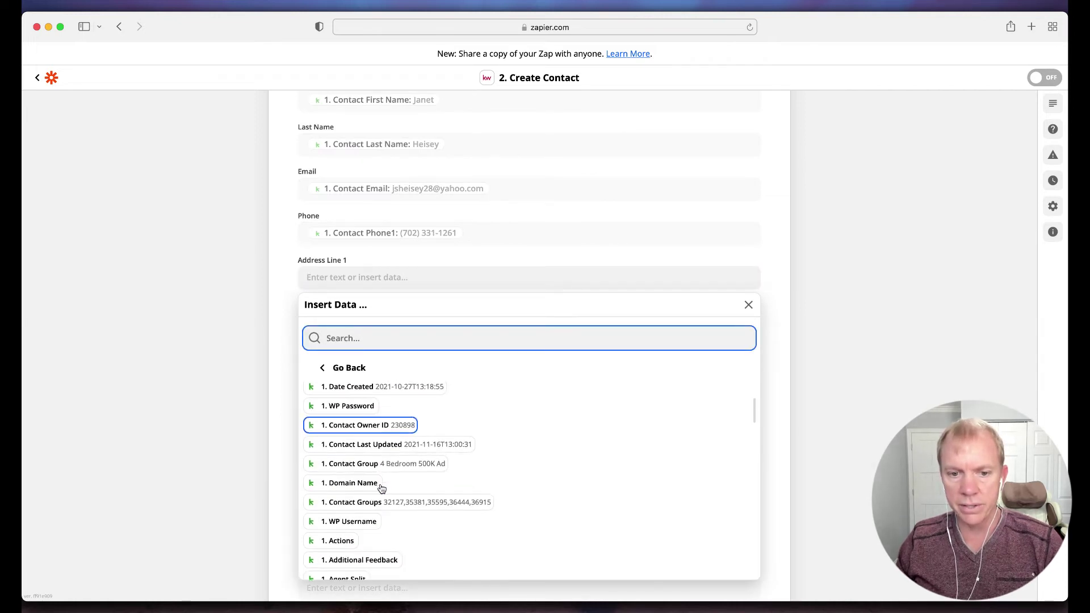
pyautogui.scroll(-15, 384, 462)
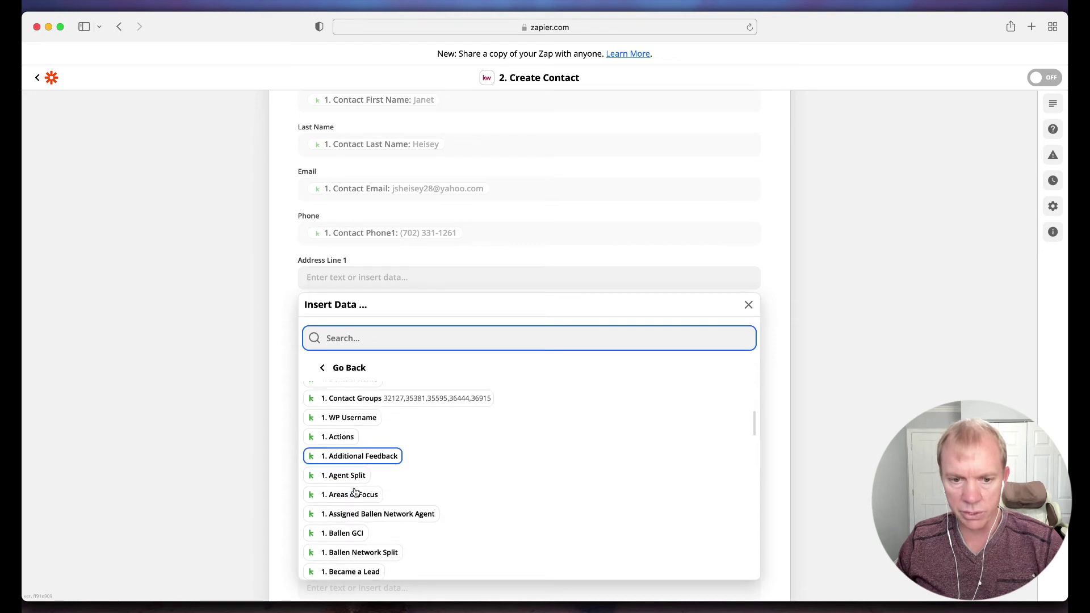
pyautogui.scroll(-14, 357, 488)
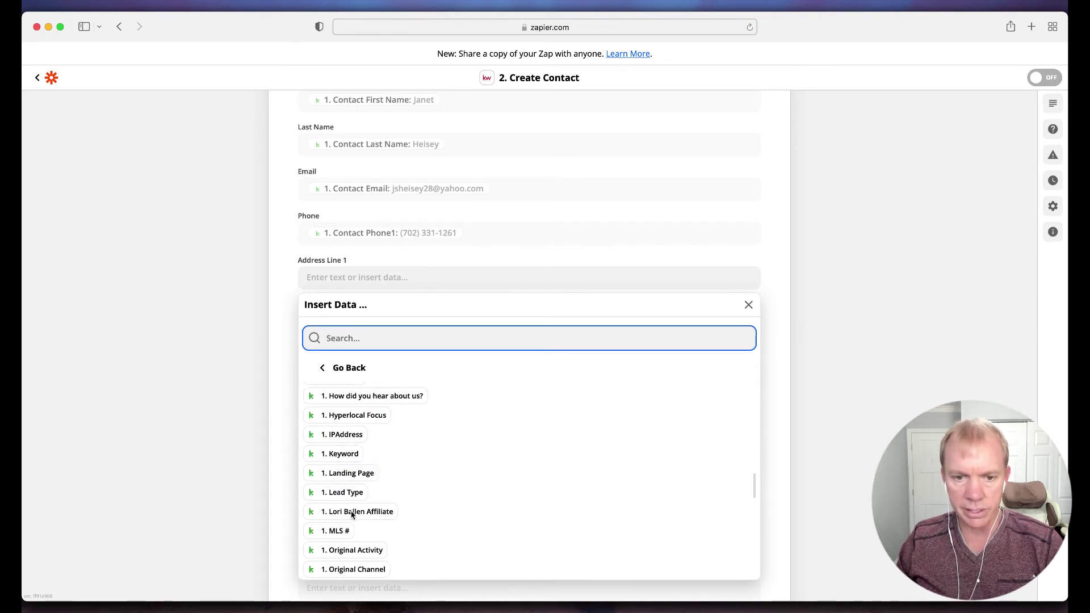
pyautogui.click(245, 423)
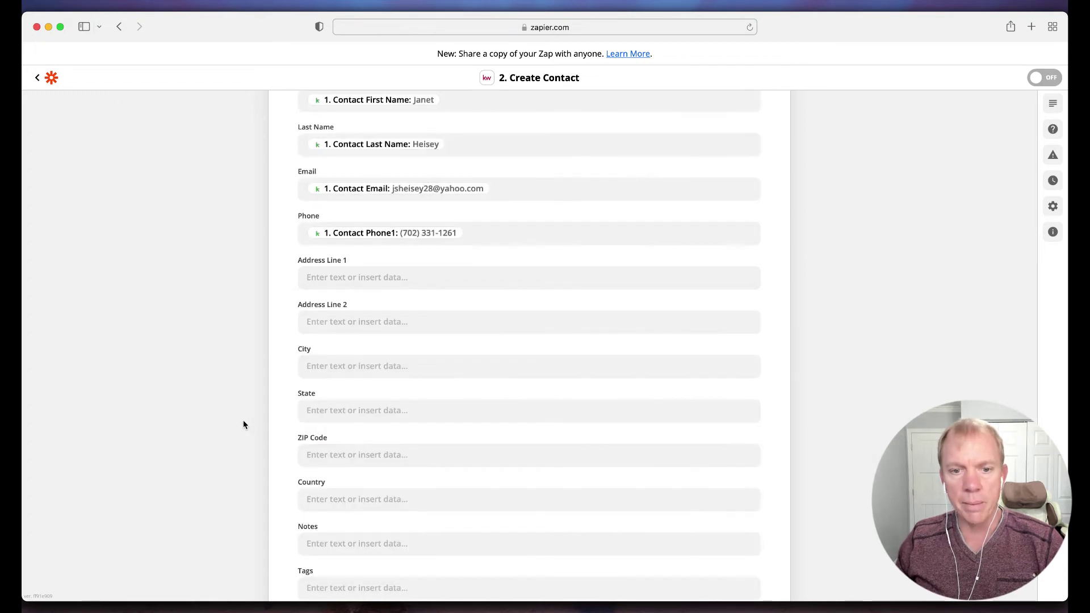
pyautogui.scroll(-3, 281, 392)
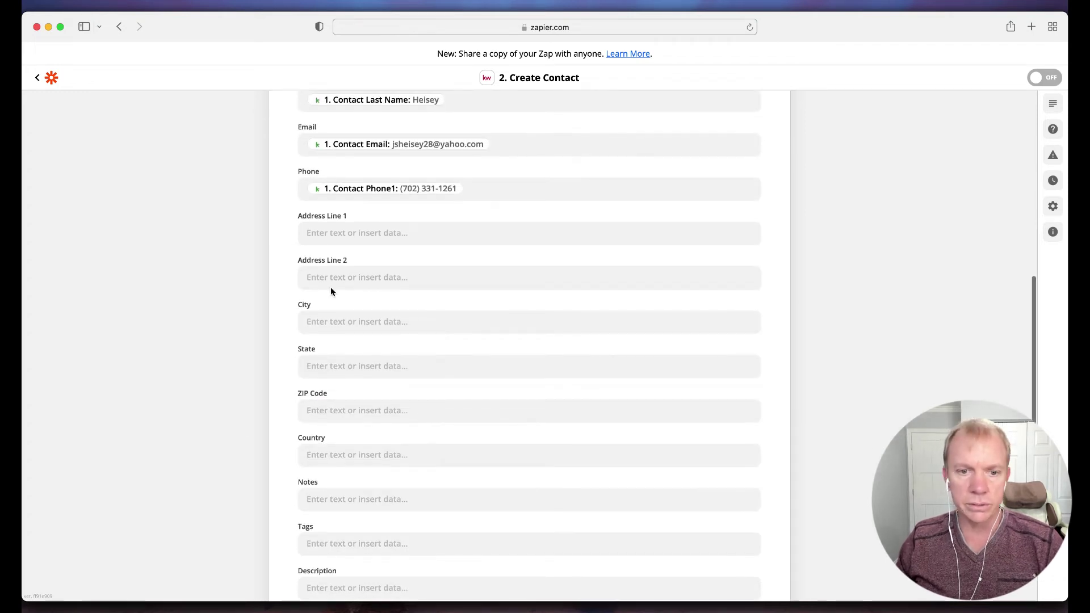
pyautogui.scroll(-3, 284, 413)
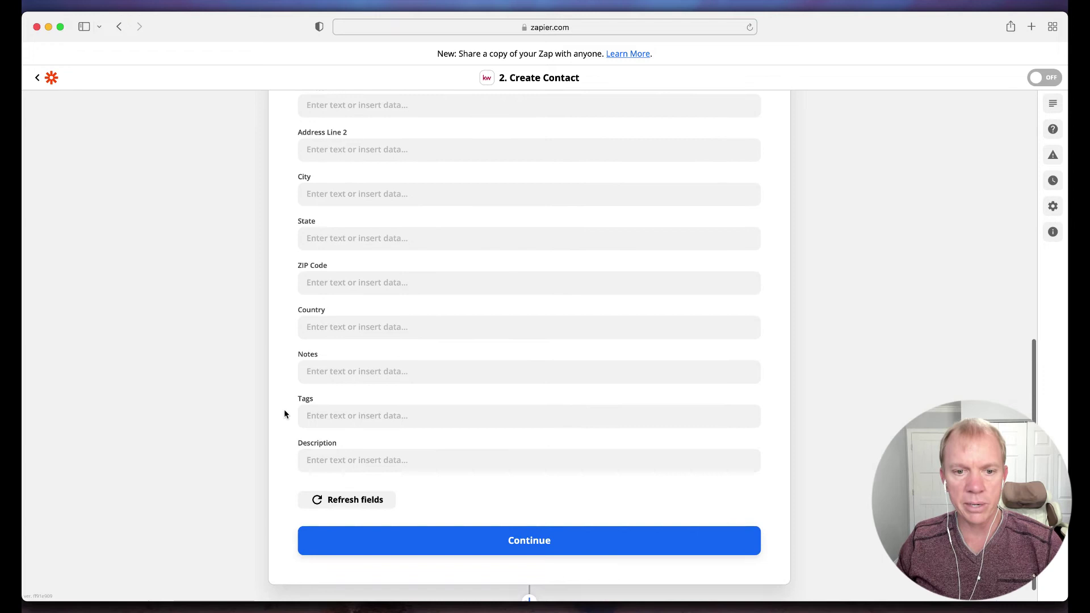
# Step: Insert the Keap Contact Group value into the Notes field
pyautogui.click(344, 371)
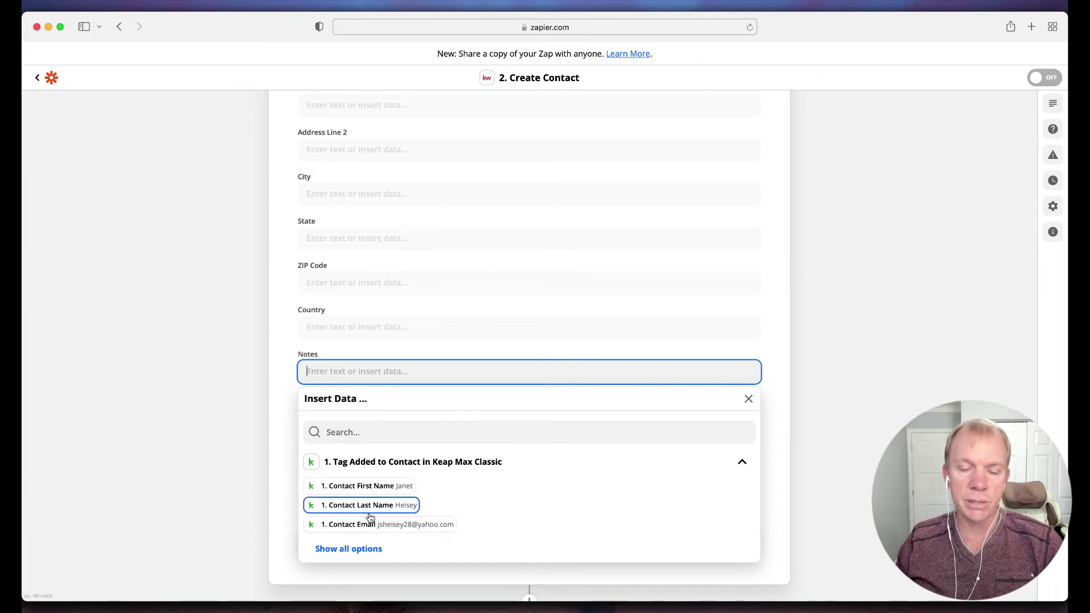
pyautogui.click(346, 549)
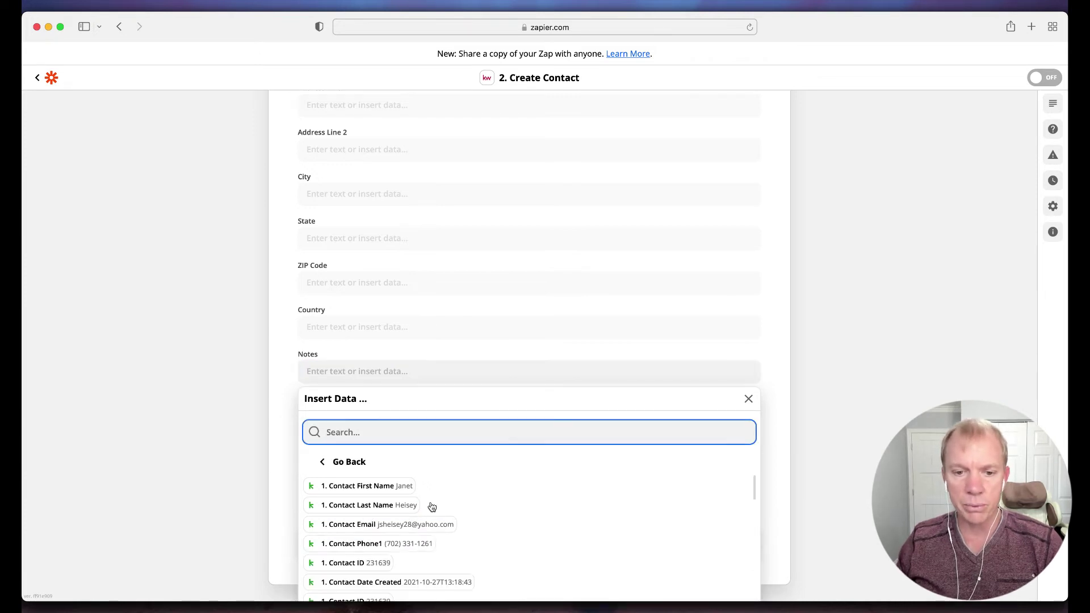
pyautogui.scroll(-5, 431, 506)
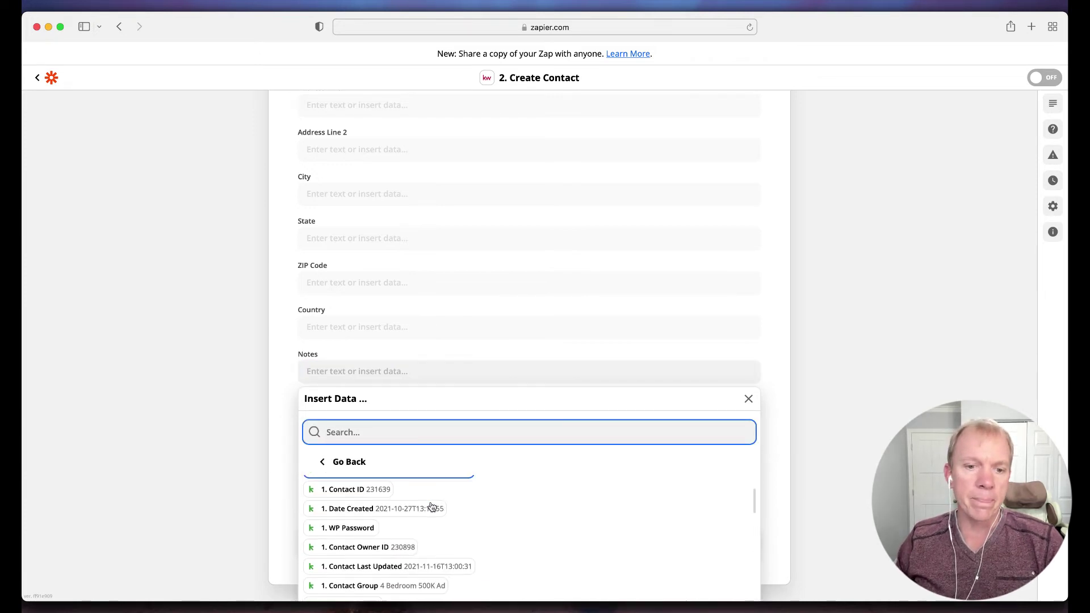
pyautogui.scroll(-1, 431, 506)
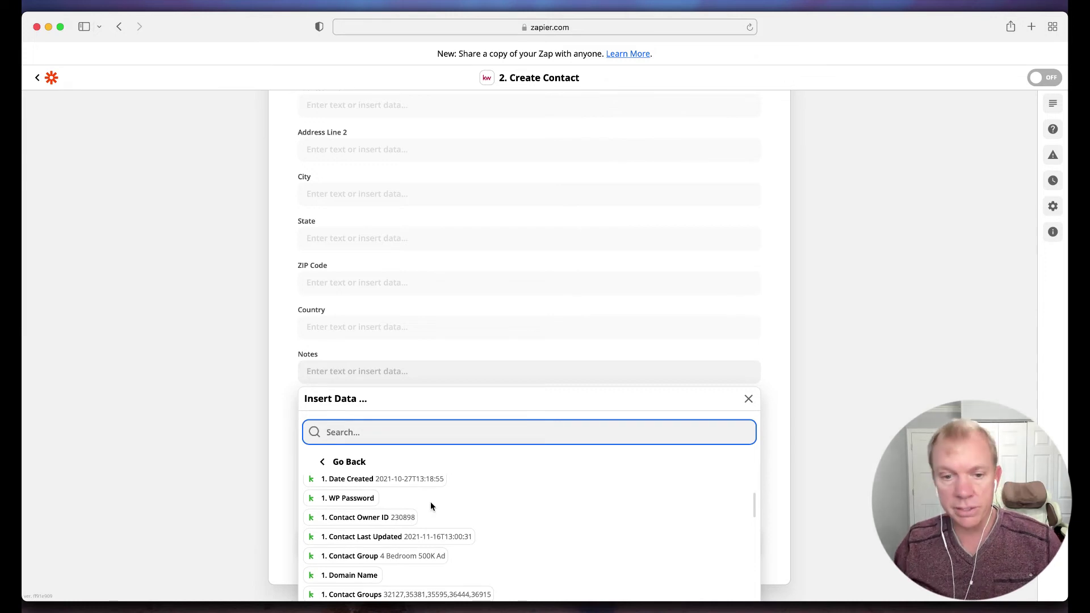
pyautogui.scroll(-1, 432, 506)
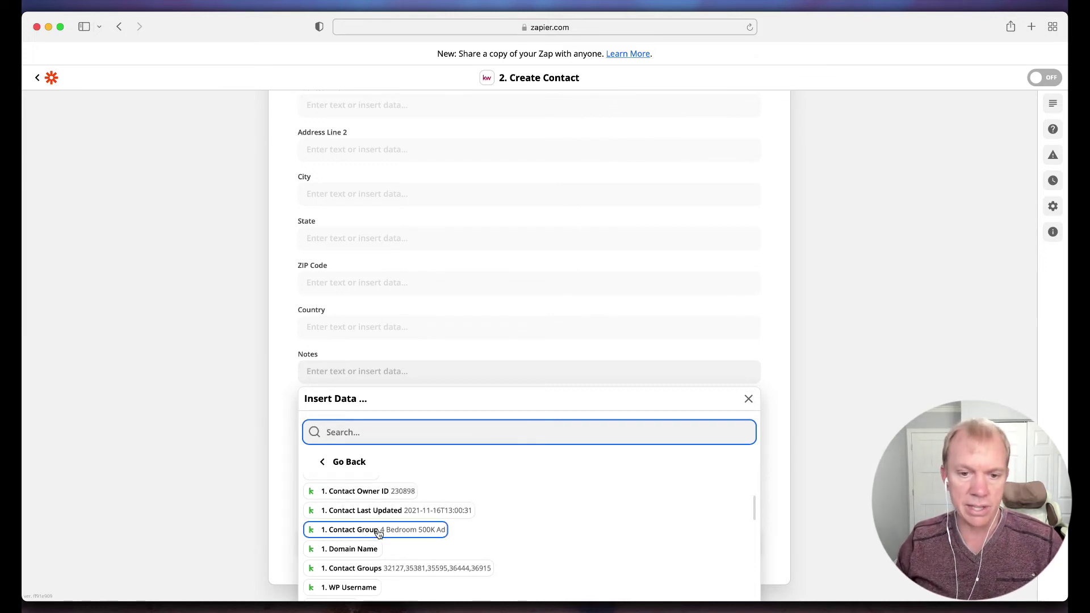
pyautogui.scroll(-1, 374, 531)
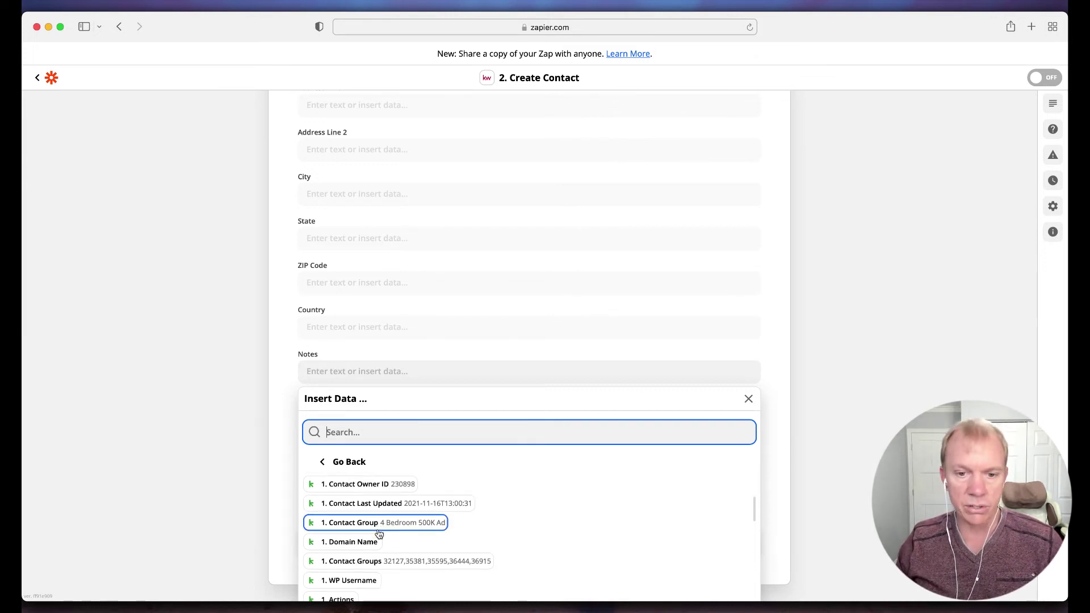
pyautogui.click(428, 524)
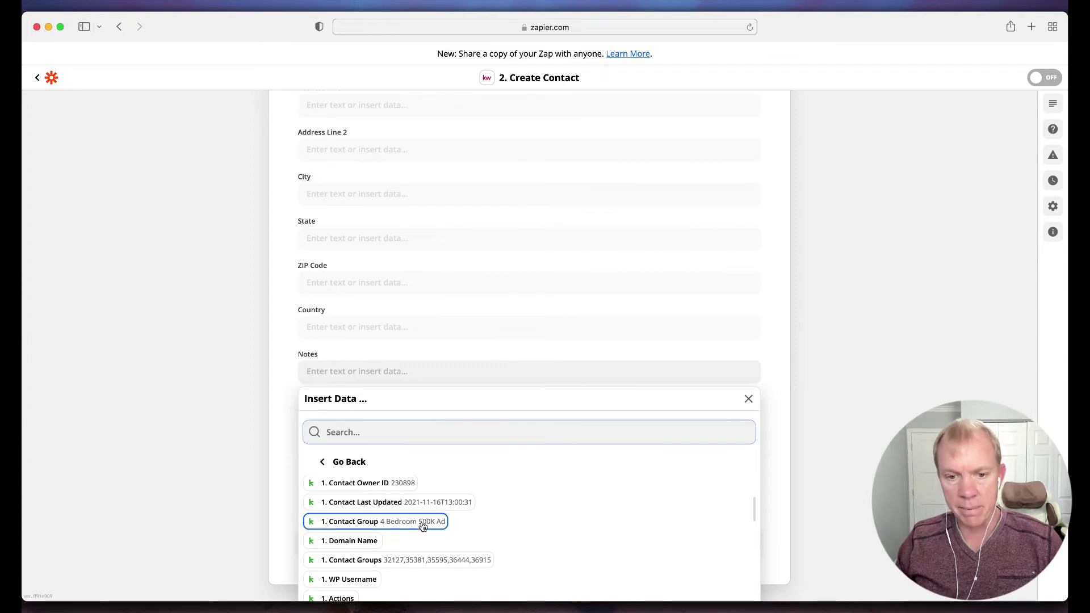
pyautogui.click(234, 397)
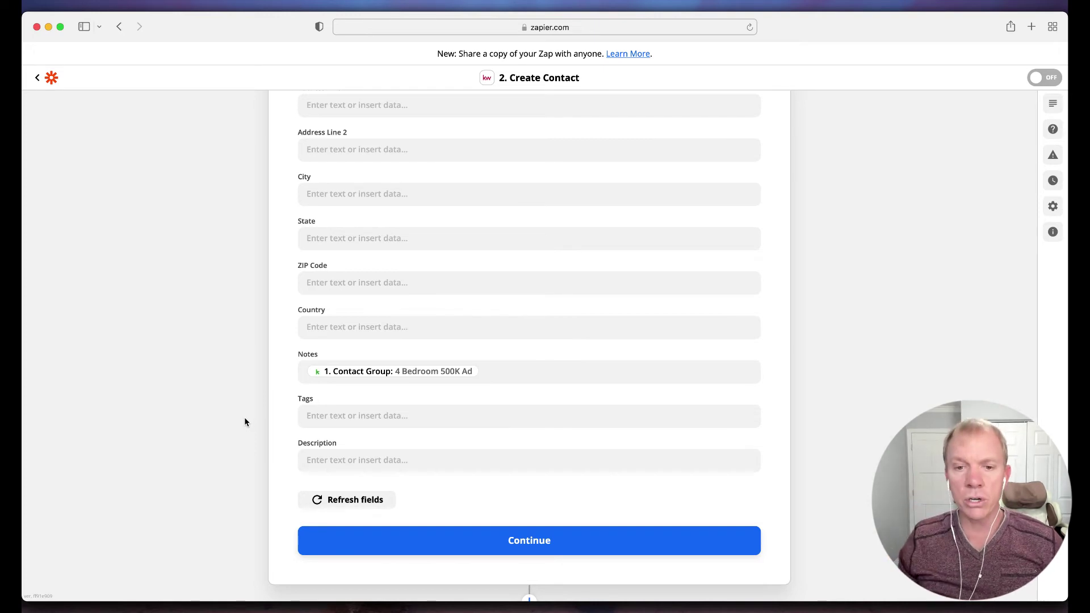
# Step: Replace it with 'This contact was added through the Zapier connection.'
pyautogui.click(513, 377)
pyautogui.press('BackSpace')
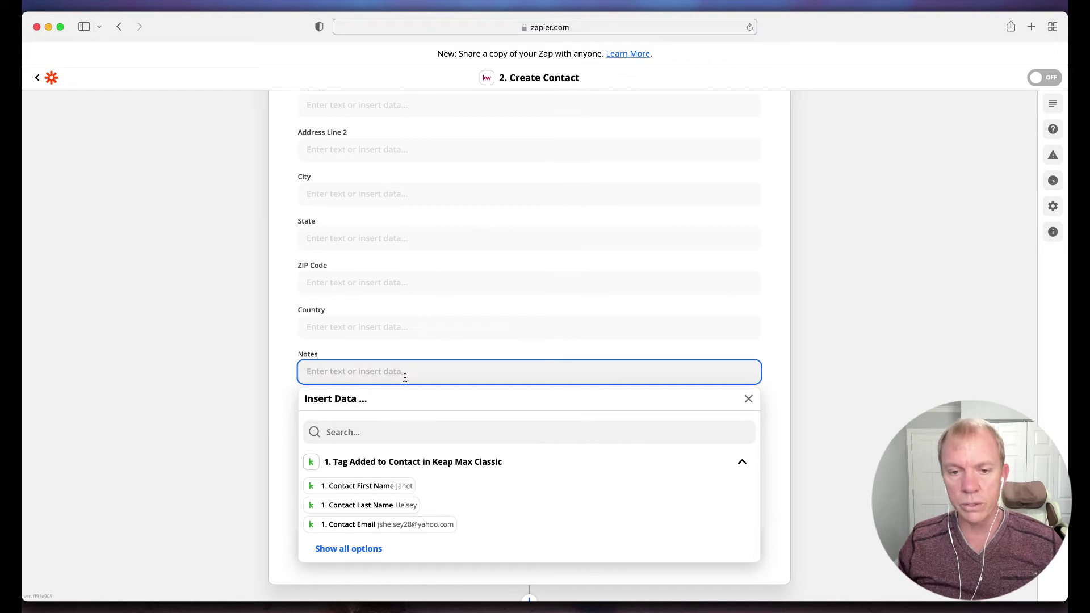
pyautogui.write('T')
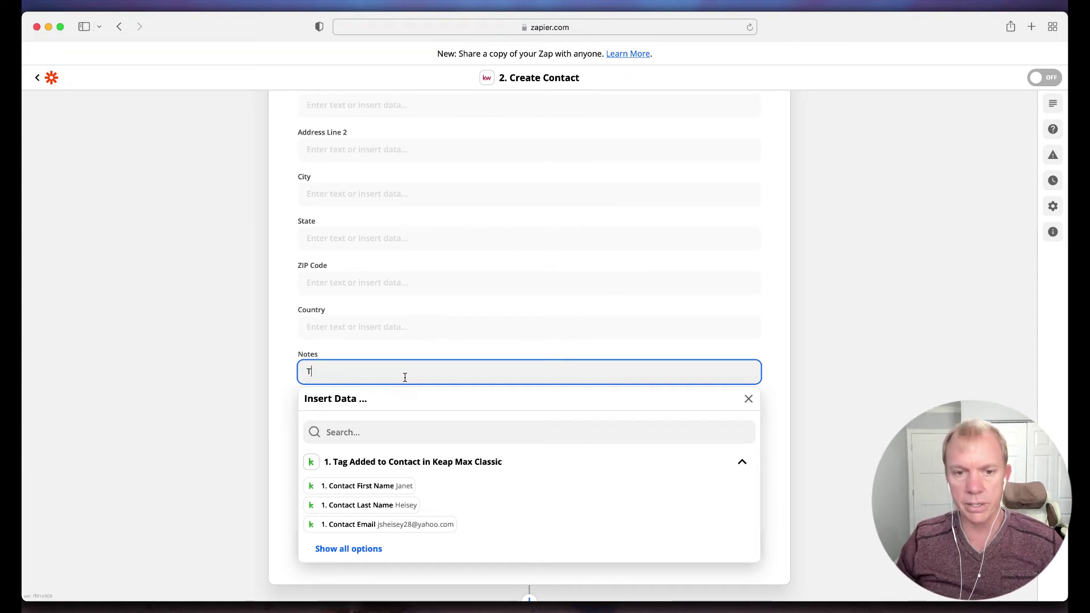
pyautogui.write('his contact wa')
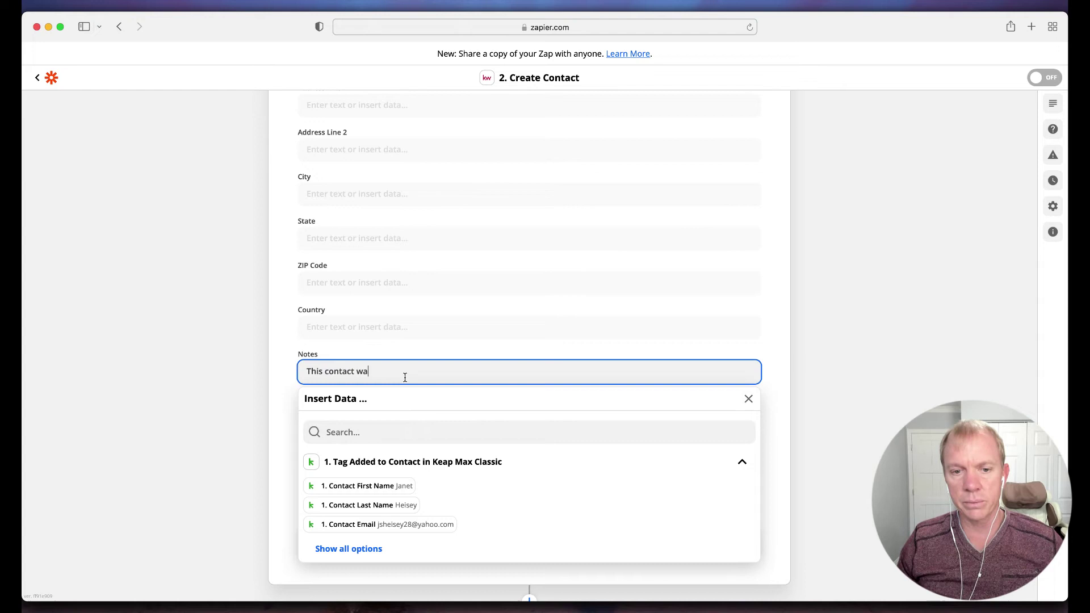
pyautogui.write('s added through')
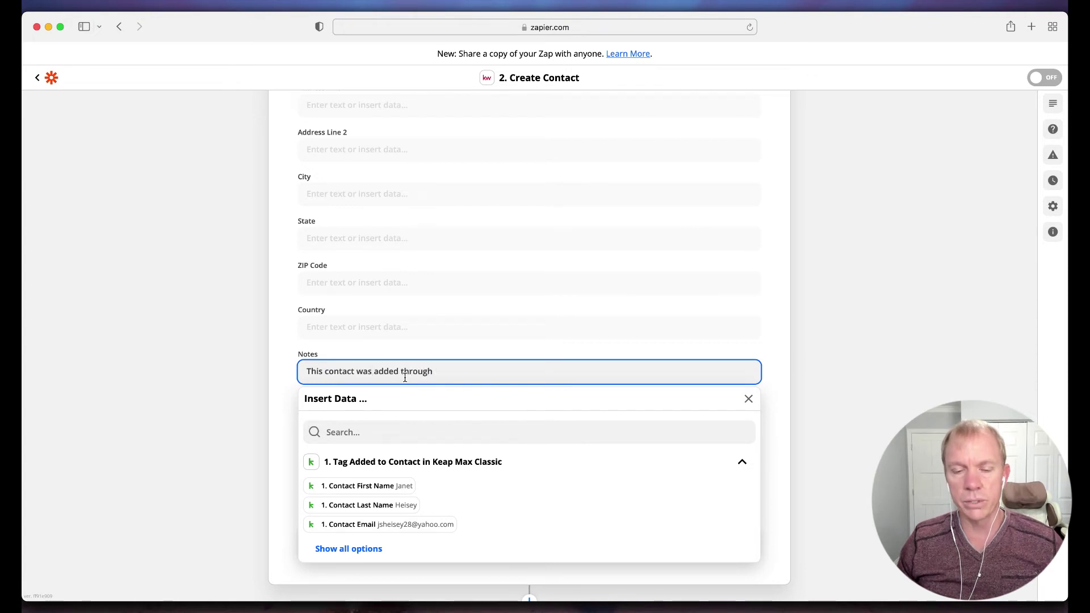
pyautogui.write(' the Zapier')
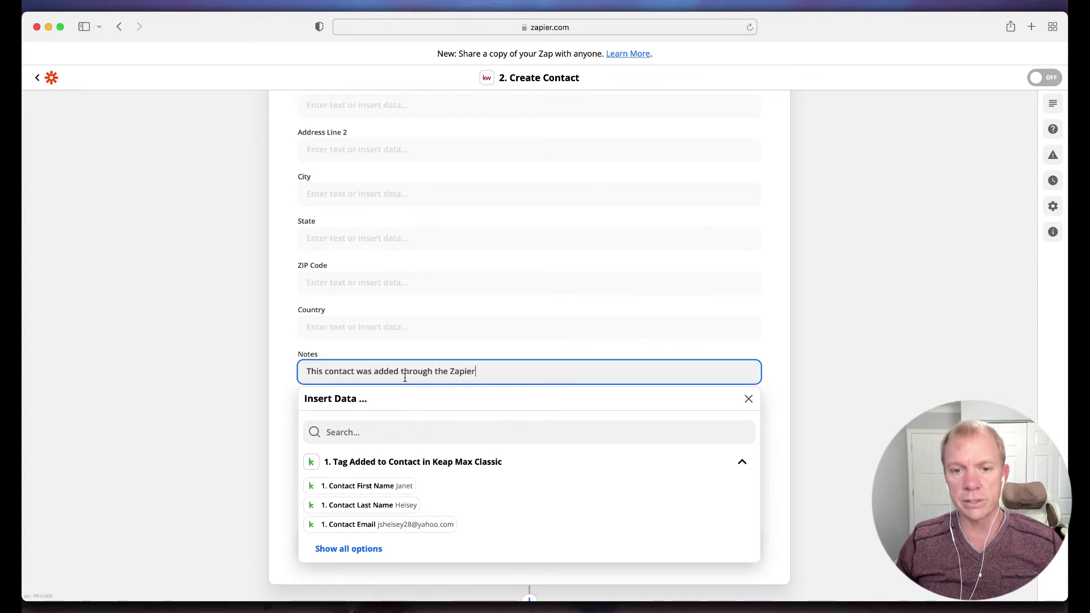
pyautogui.write(' connection.')
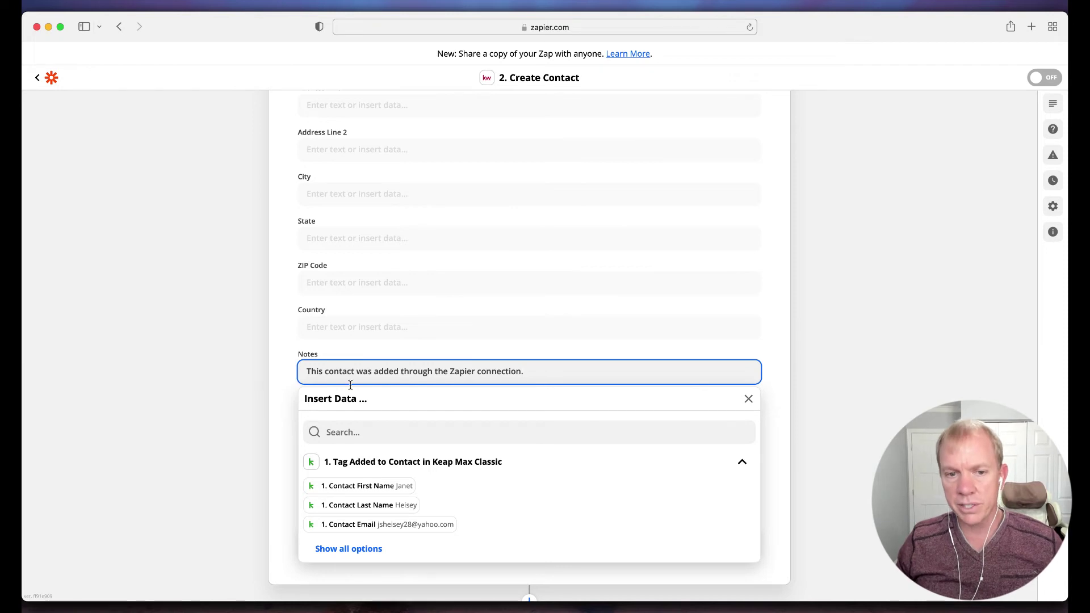
pyautogui.click(233, 392)
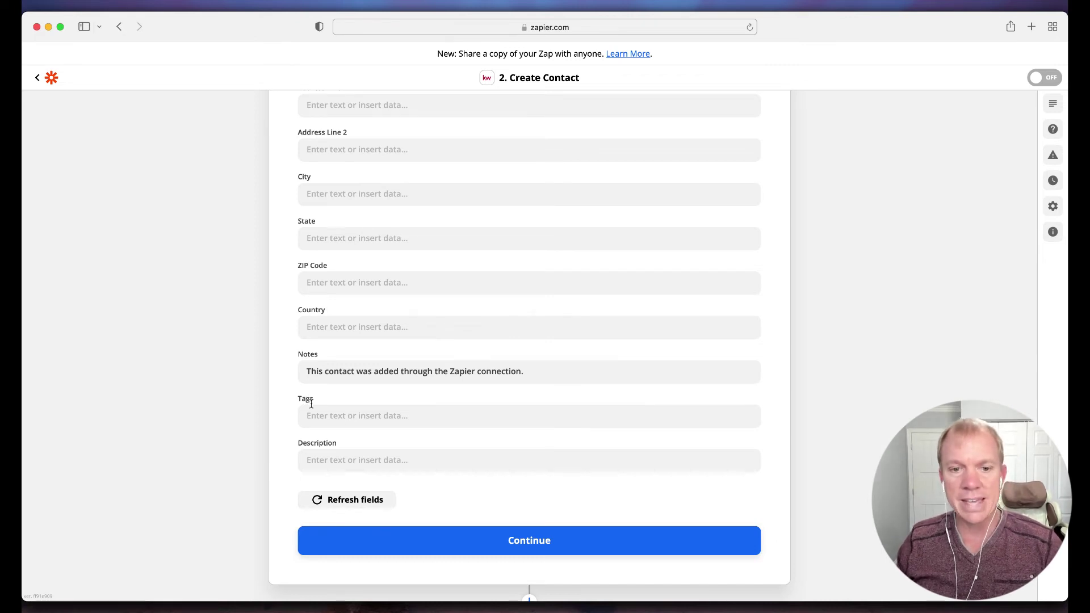
# Step: Browse the Keap fields for Tags, then type 'Zapier Contact' into Description
pyautogui.click(375, 415)
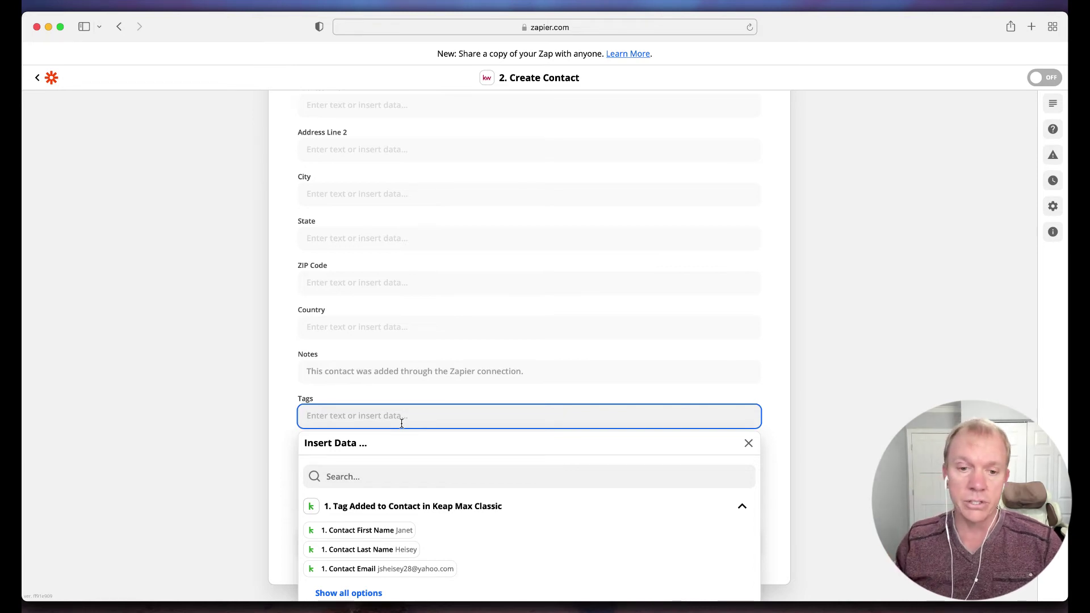
pyautogui.click(372, 592)
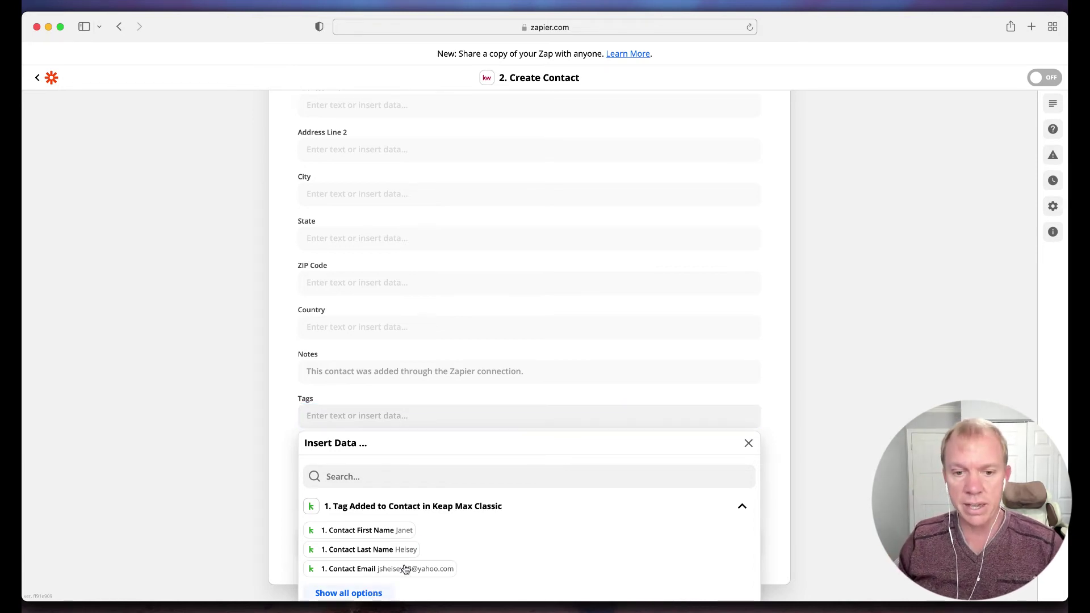
pyautogui.scroll(-10, 432, 536)
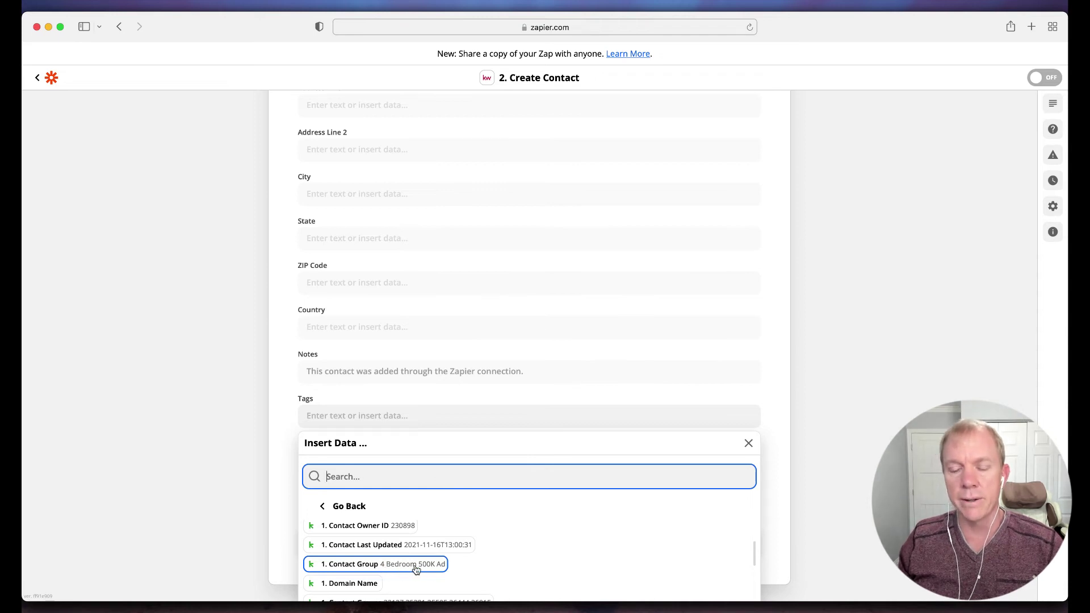
pyautogui.click(275, 472)
pyautogui.click(317, 443)
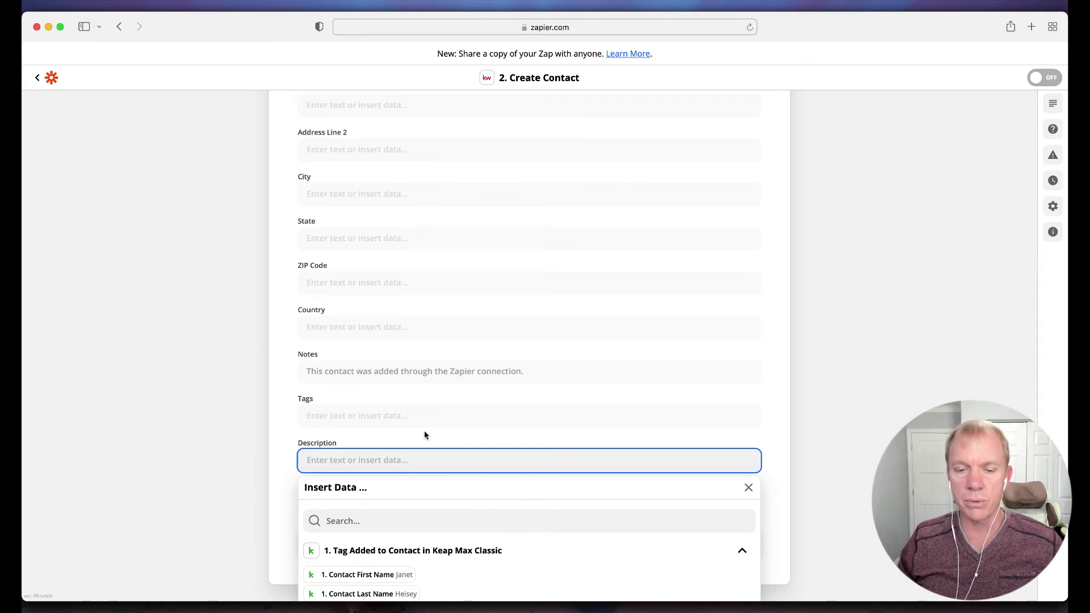
pyautogui.write('Zapier L')
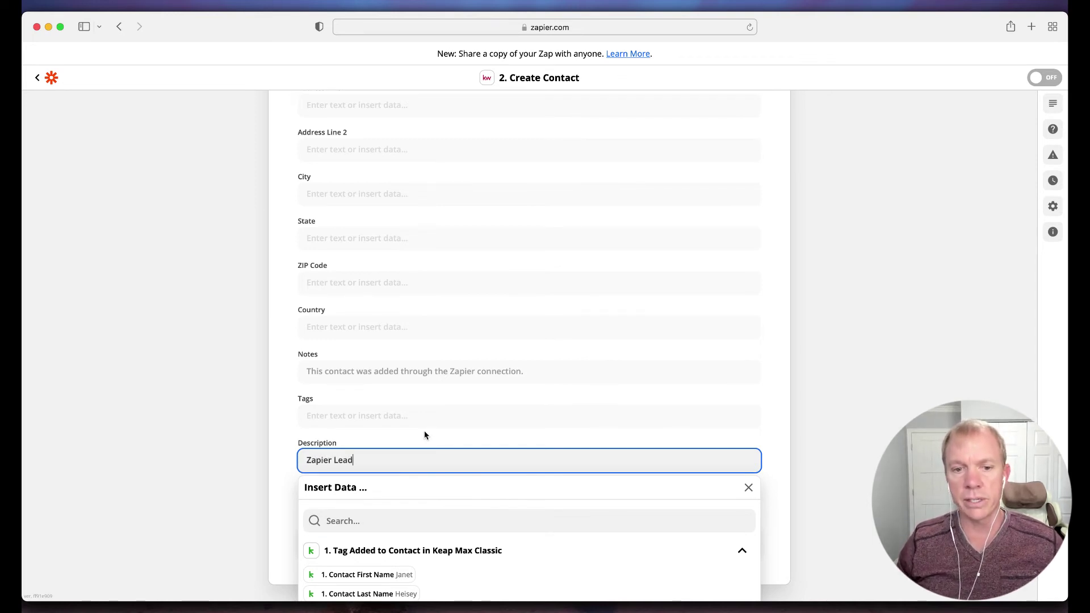
pyautogui.press('BackSpace')
pyautogui.write('Contact')
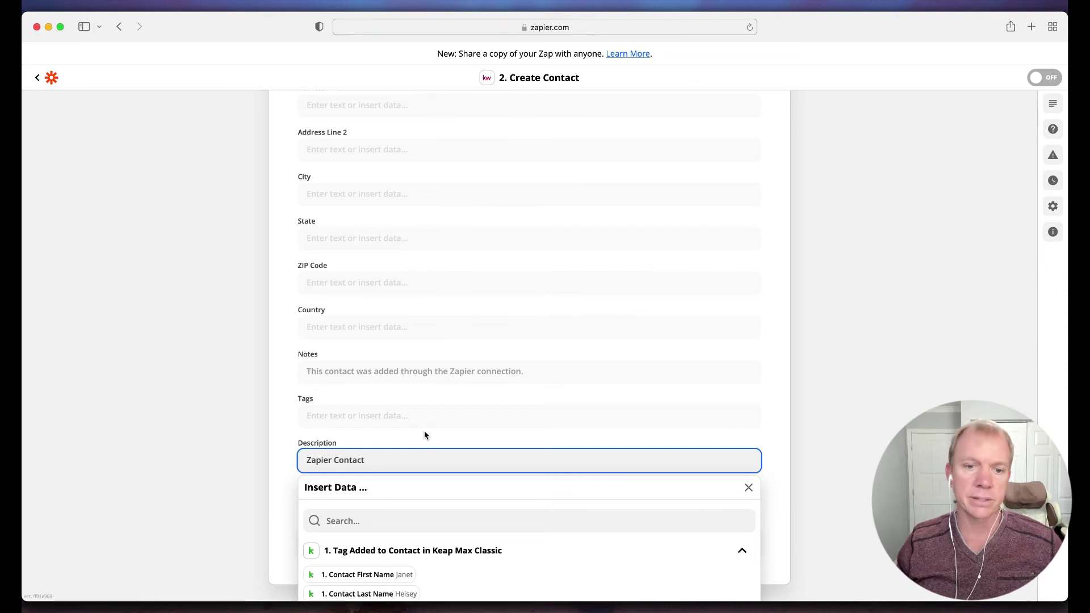
pyautogui.click(268, 433)
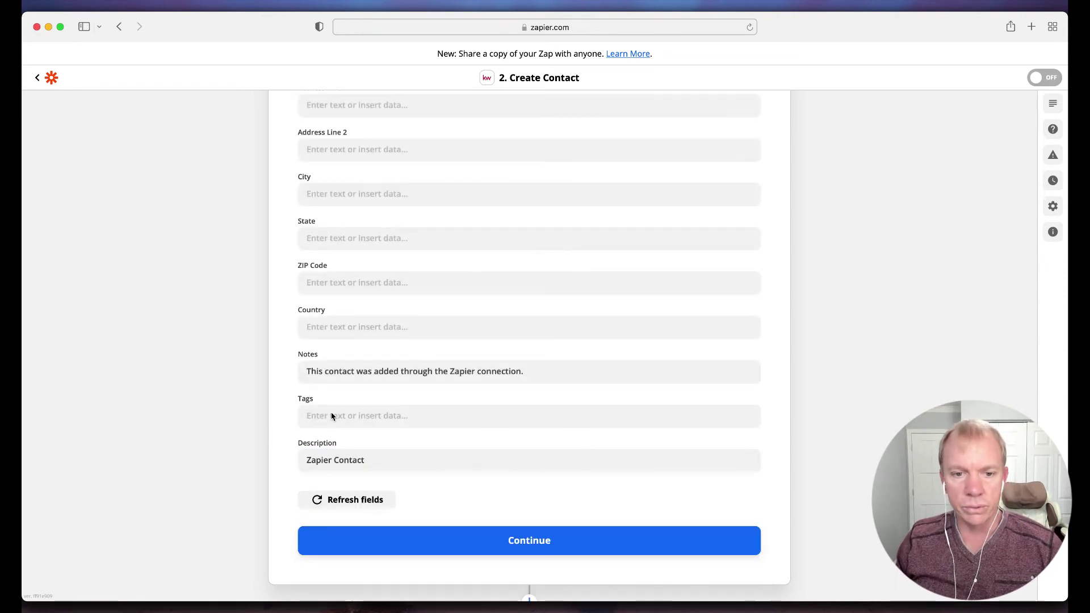
# Step: Set Tags to 'Zapier Contact' and select the Description text for removal
pyautogui.click(369, 418)
pyautogui.write('Zapi')
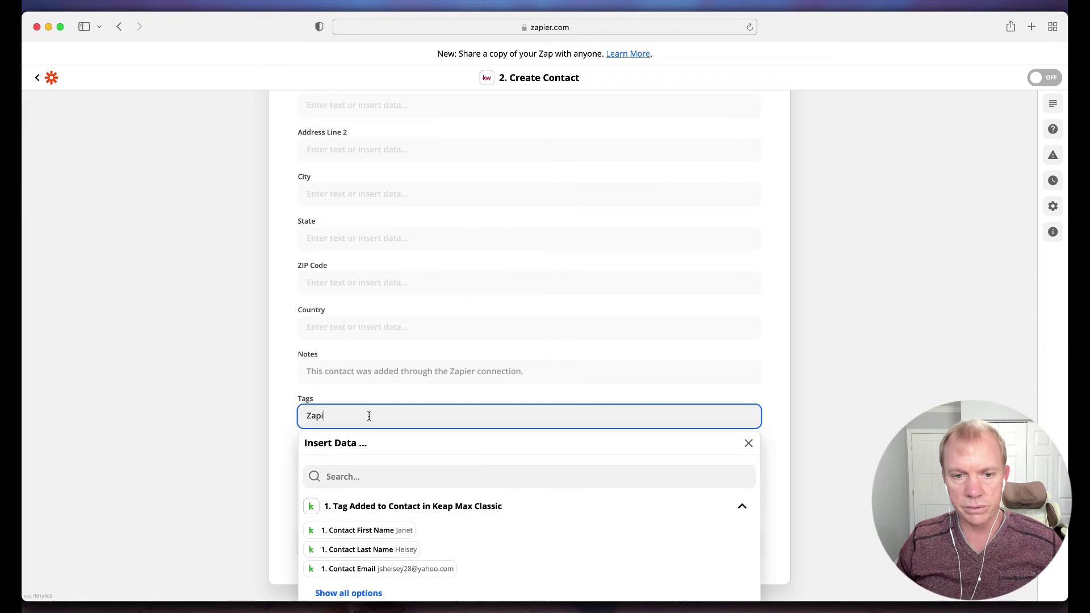
pyautogui.write('er Contact')
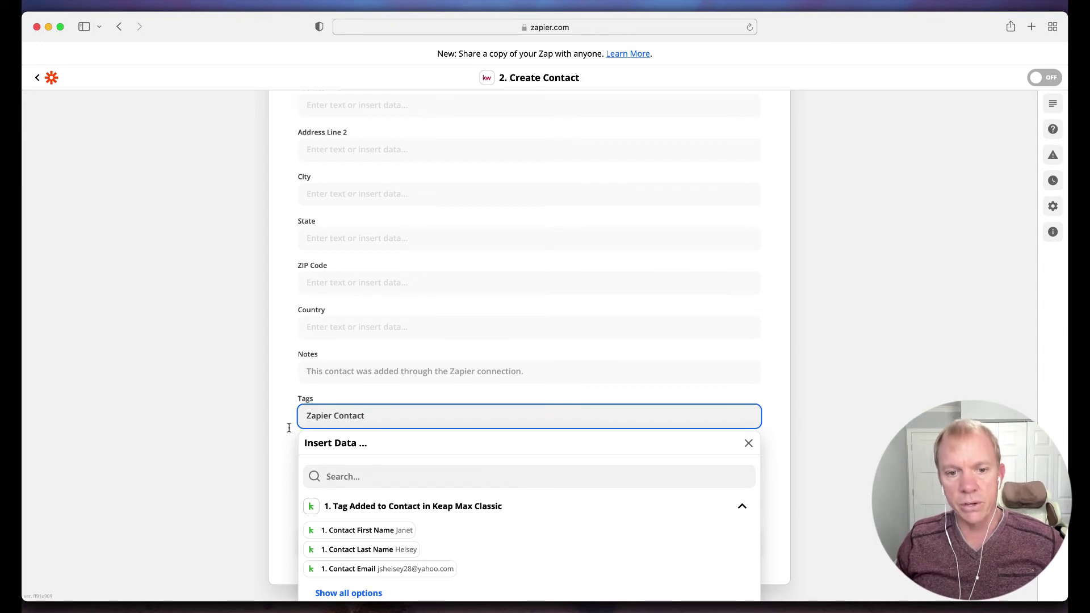
pyautogui.click(289, 428)
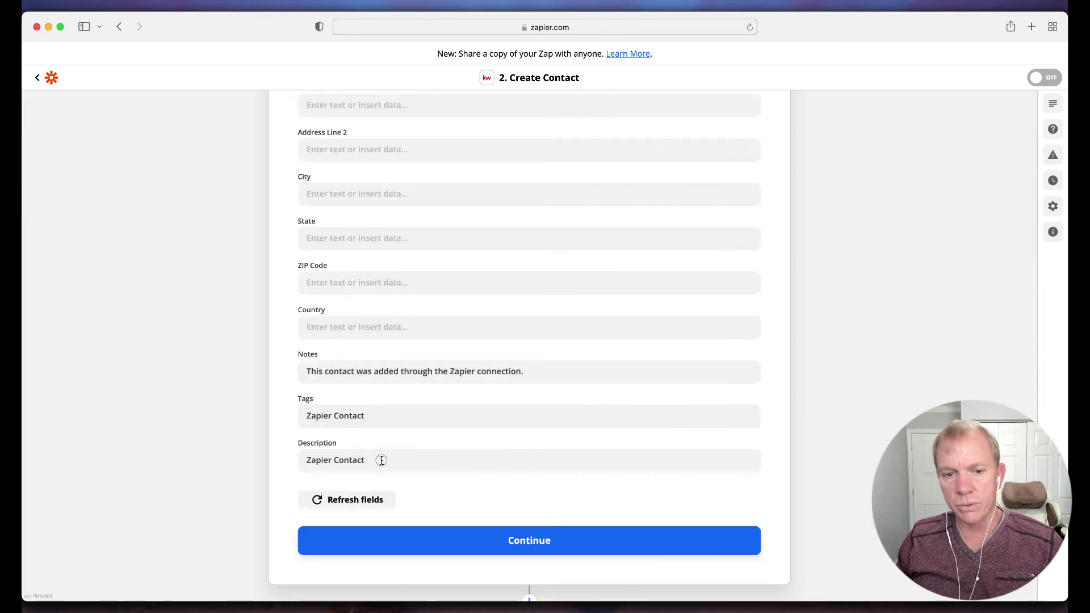
pyautogui.moveTo(381, 460); pyautogui.dragTo(288, 459)
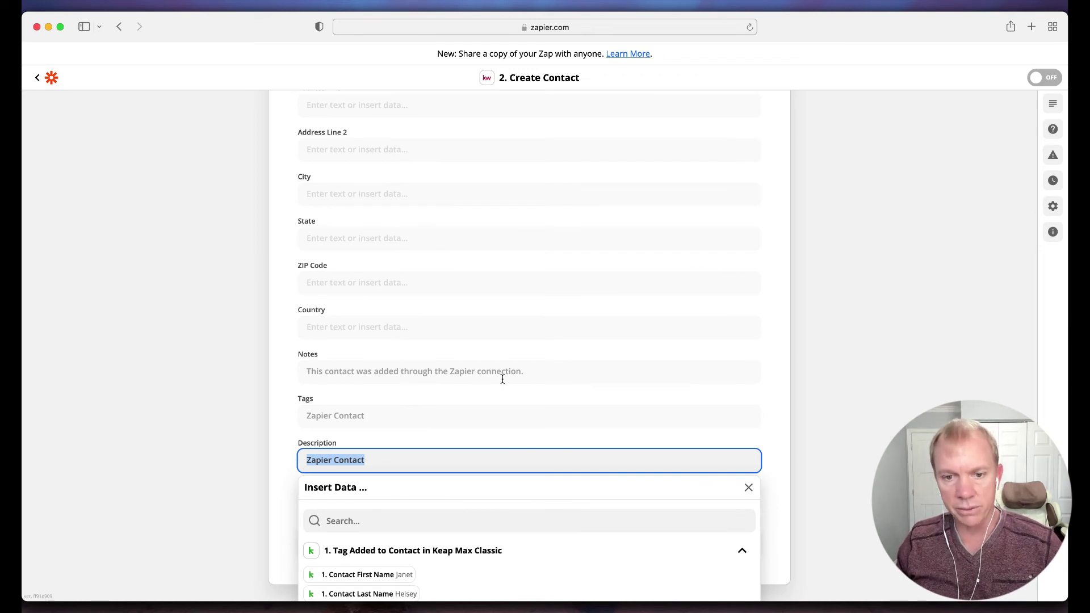
pyautogui.click(343, 418)
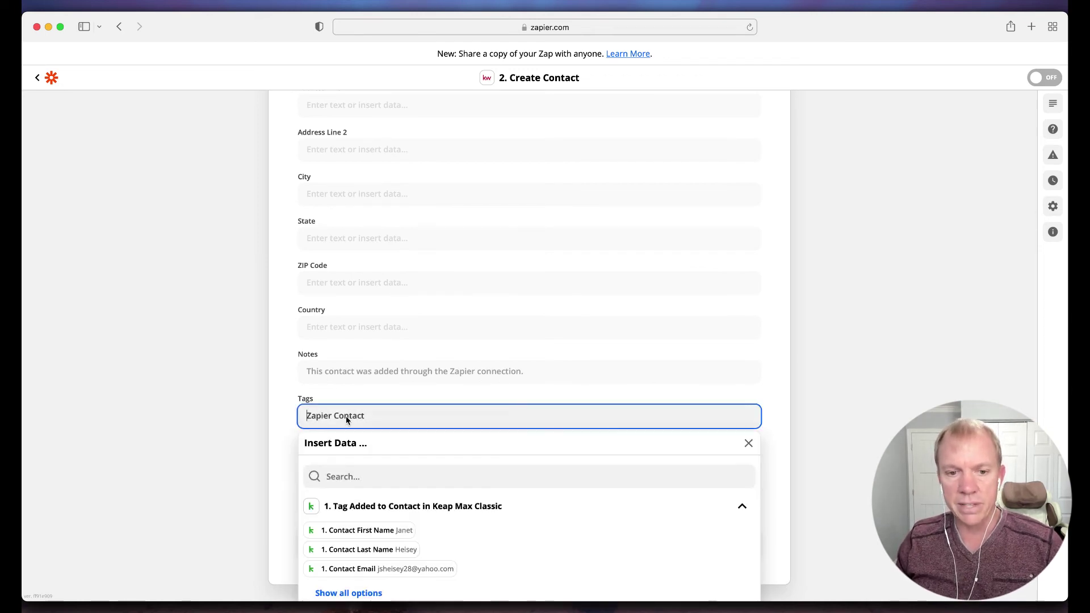
pyautogui.click(305, 444)
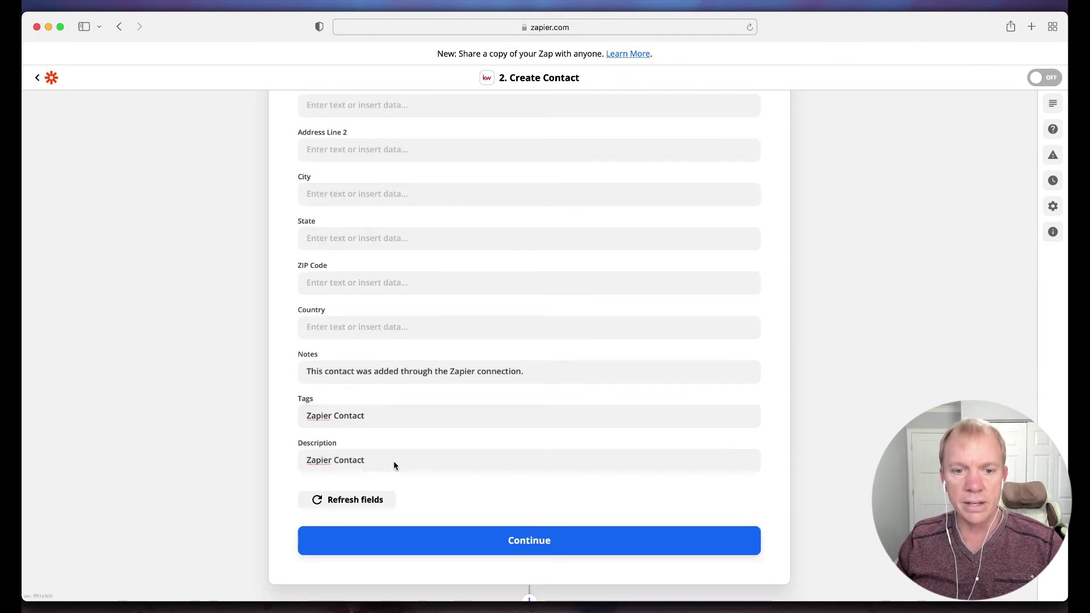
pyautogui.moveTo(393, 465); pyautogui.dragTo(272, 458)
pyautogui.press('BackSpace')
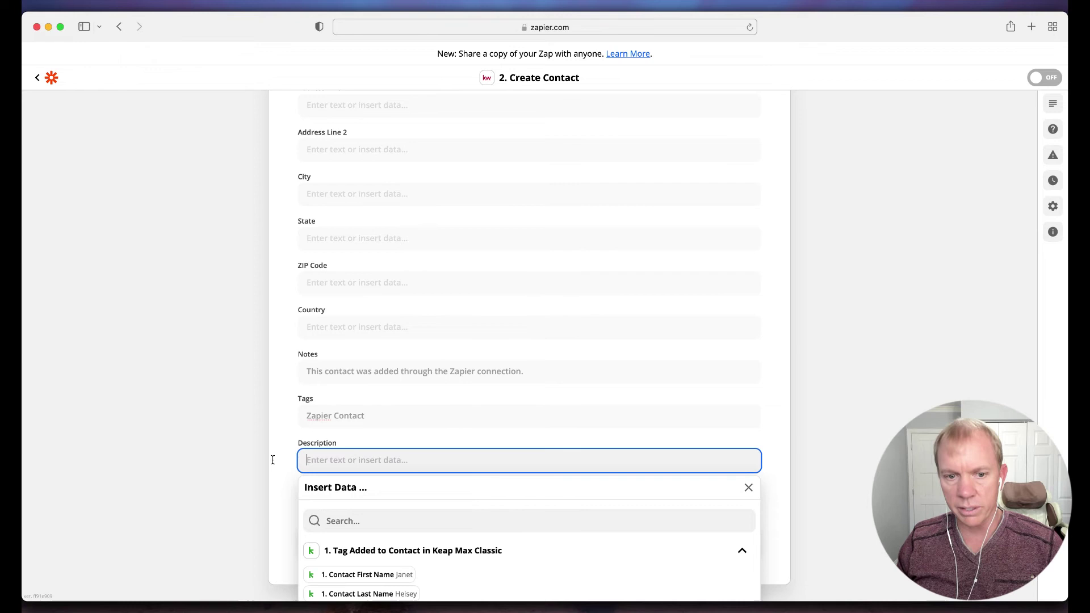
pyautogui.click(251, 457)
pyautogui.click(299, 462)
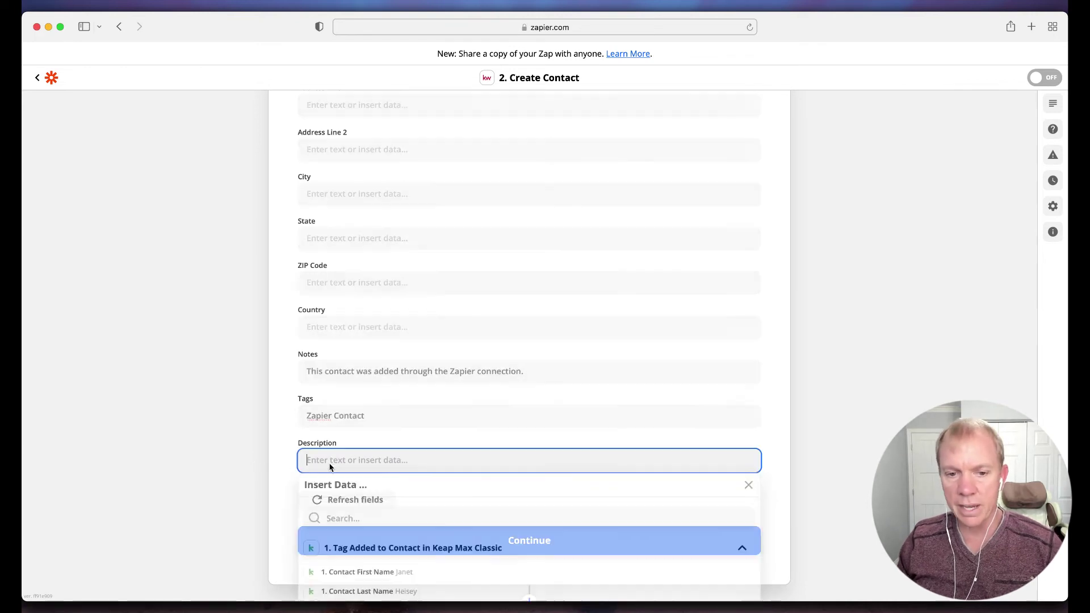
pyautogui.scroll(-1, 398, 545)
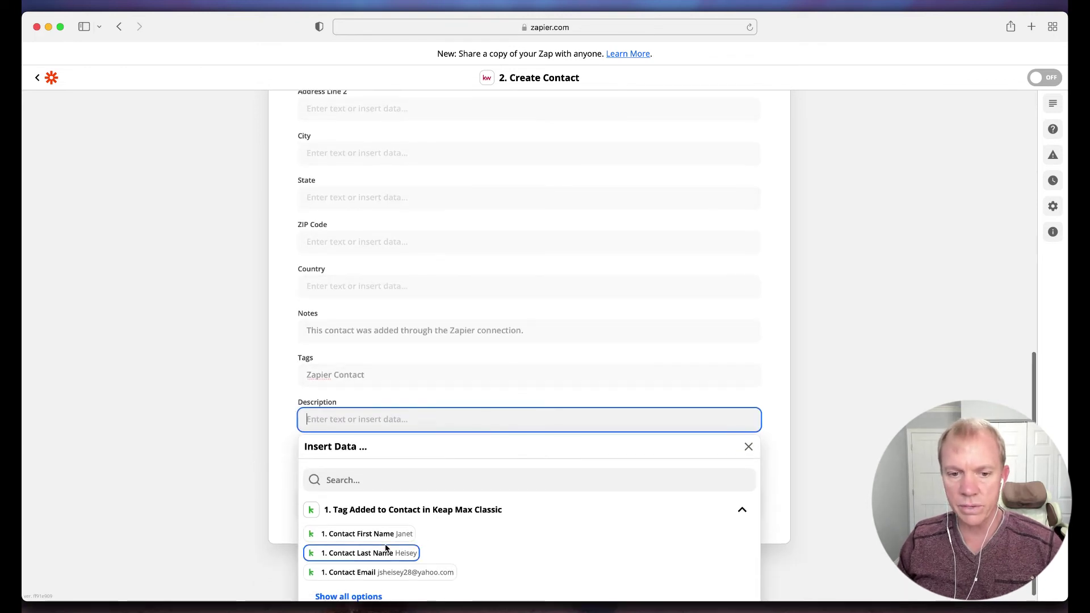
pyautogui.click(362, 591)
pyautogui.scroll(-5, 386, 546)
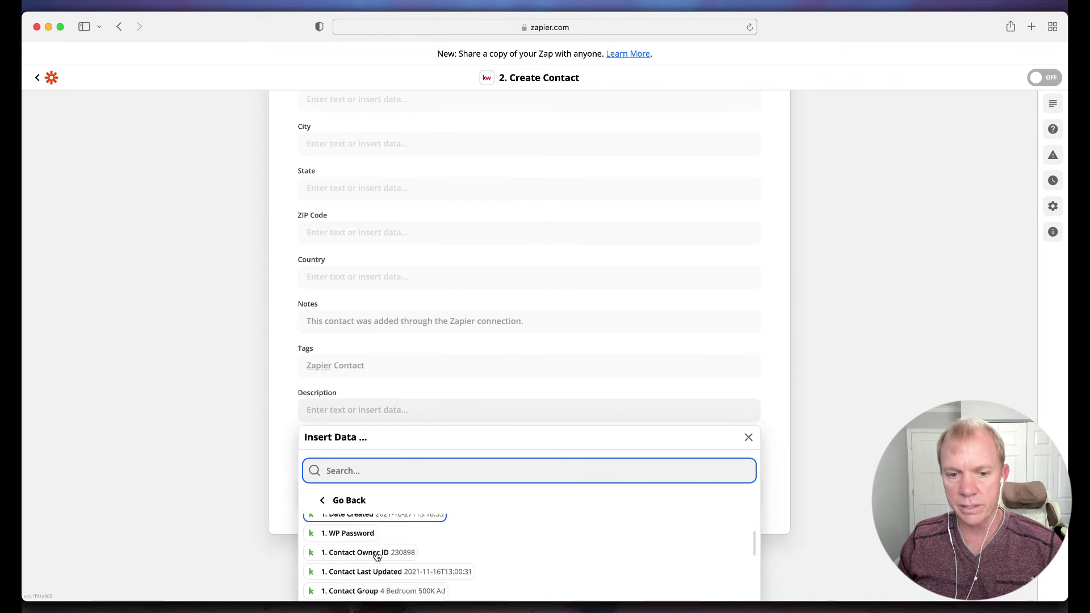
pyautogui.scroll(-3, 275, 514)
pyautogui.scroll(-1, 363, 511)
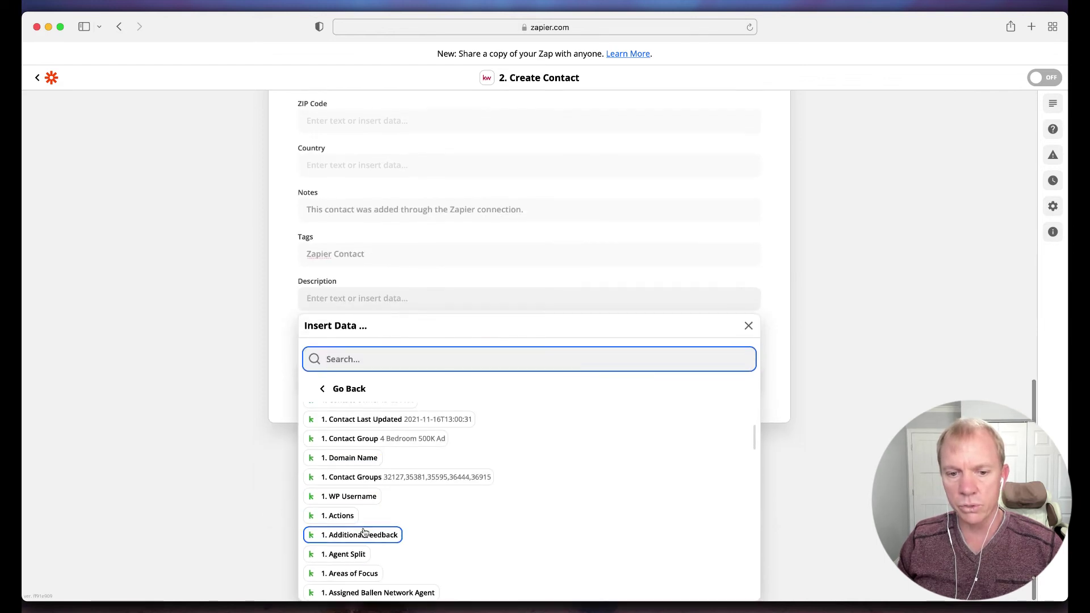
pyautogui.scroll(5, 365, 481)
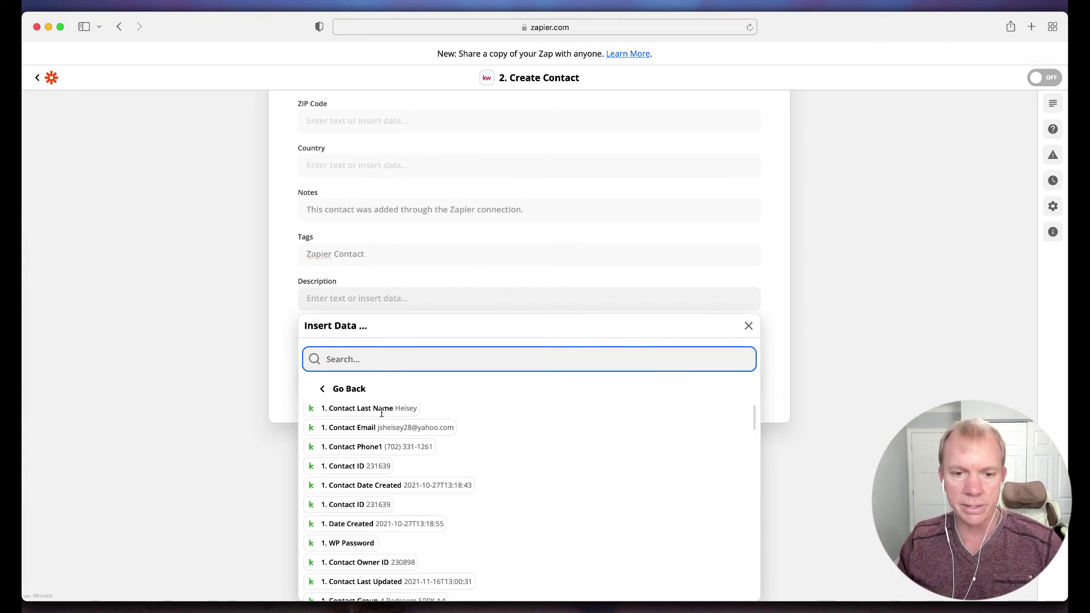
pyautogui.scroll(1, 369, 465)
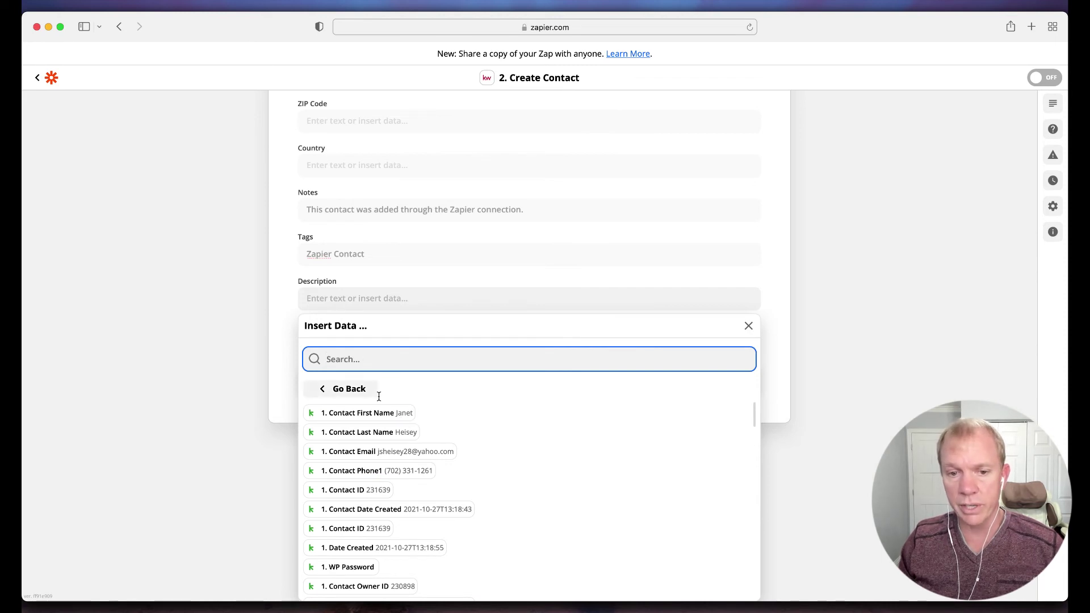
pyautogui.click(383, 413)
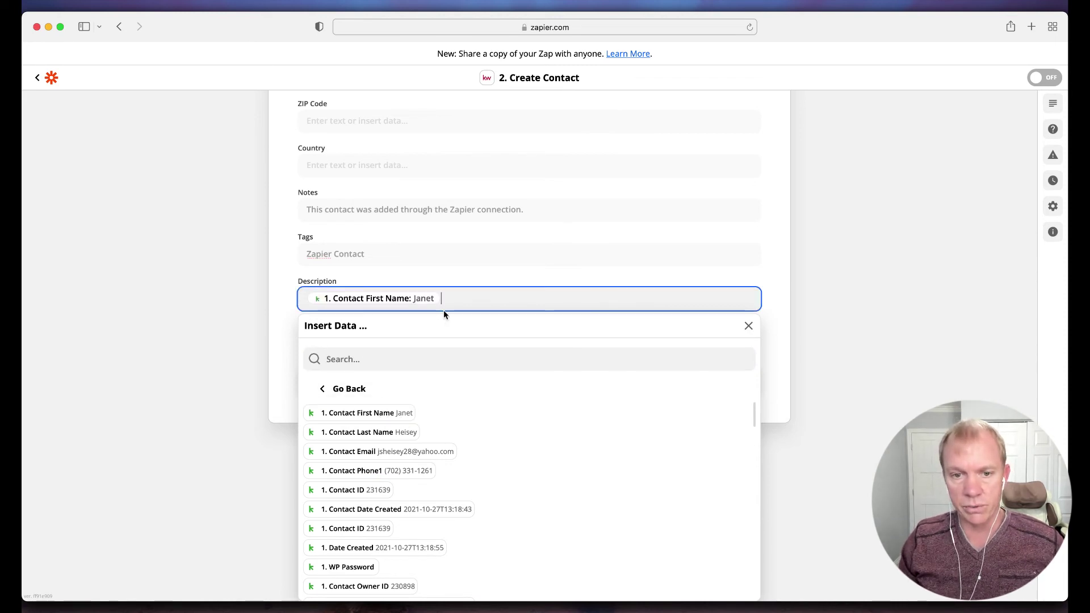
pyautogui.click(389, 437)
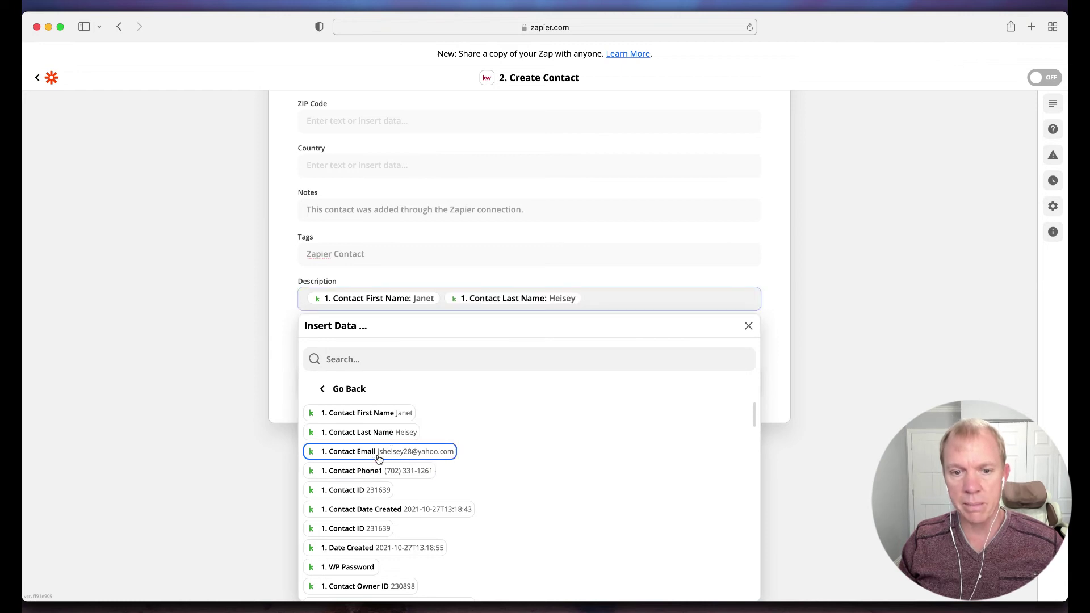
pyautogui.click(378, 454)
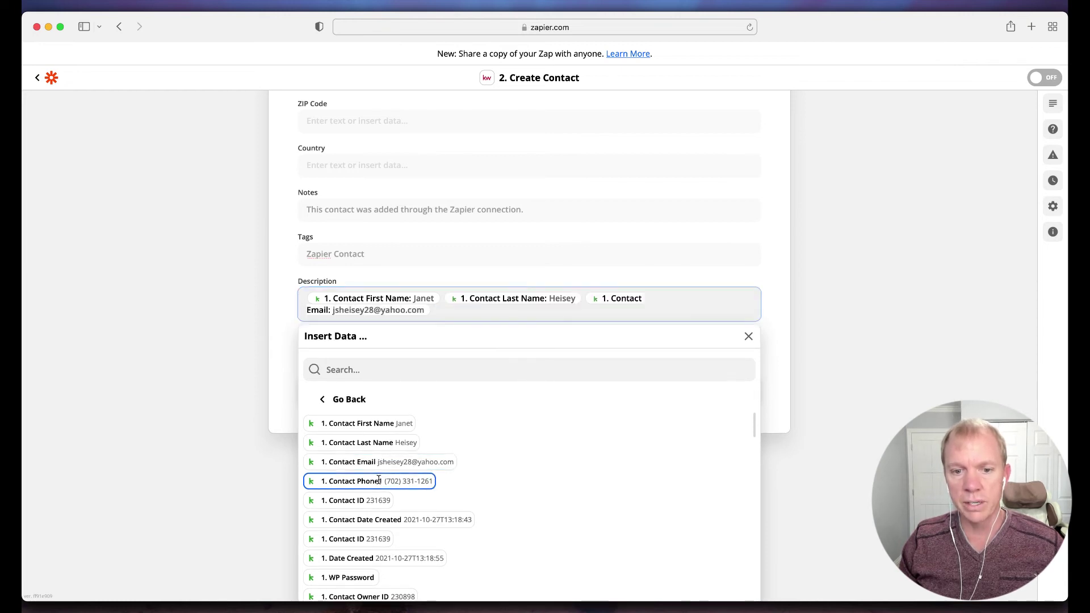
pyautogui.click(379, 480)
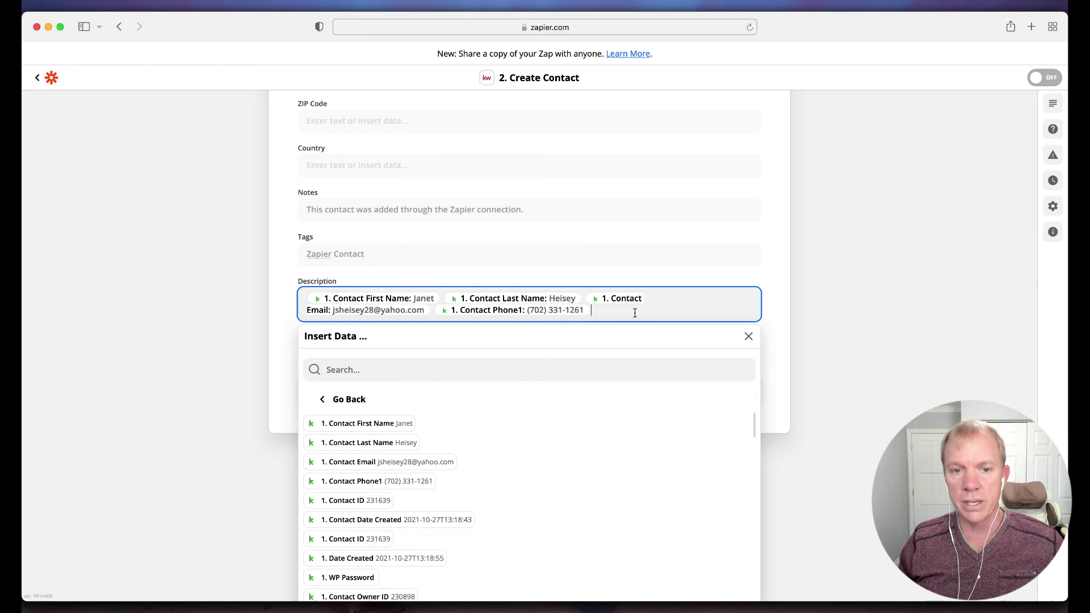
pyautogui.press('BackSpace')
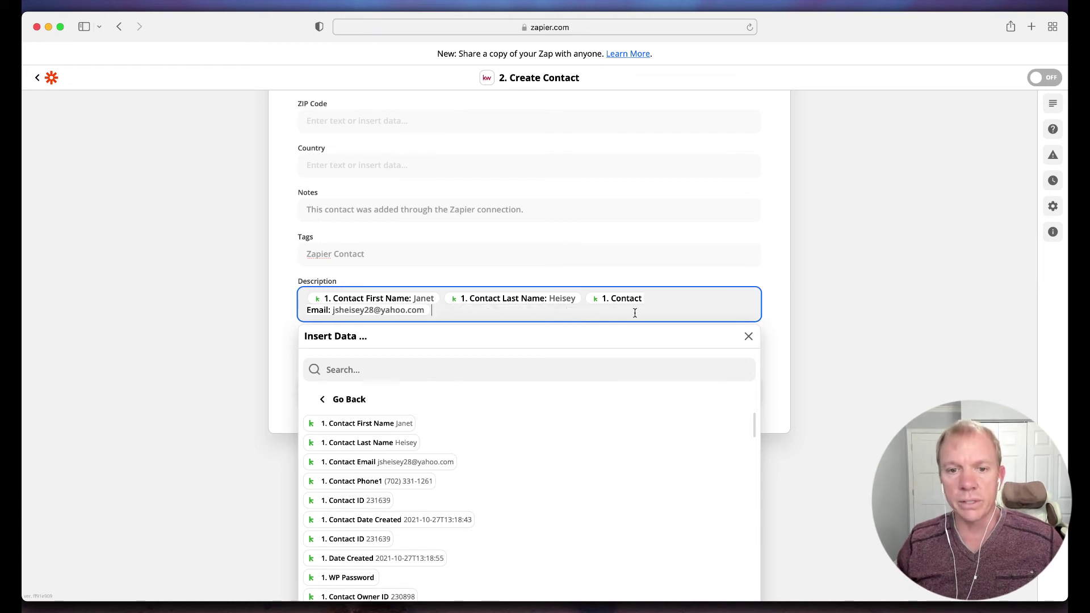
pyautogui.press('BackSpace')
pyautogui.press('BackSpace')
pyautogui.press('BackSpace')
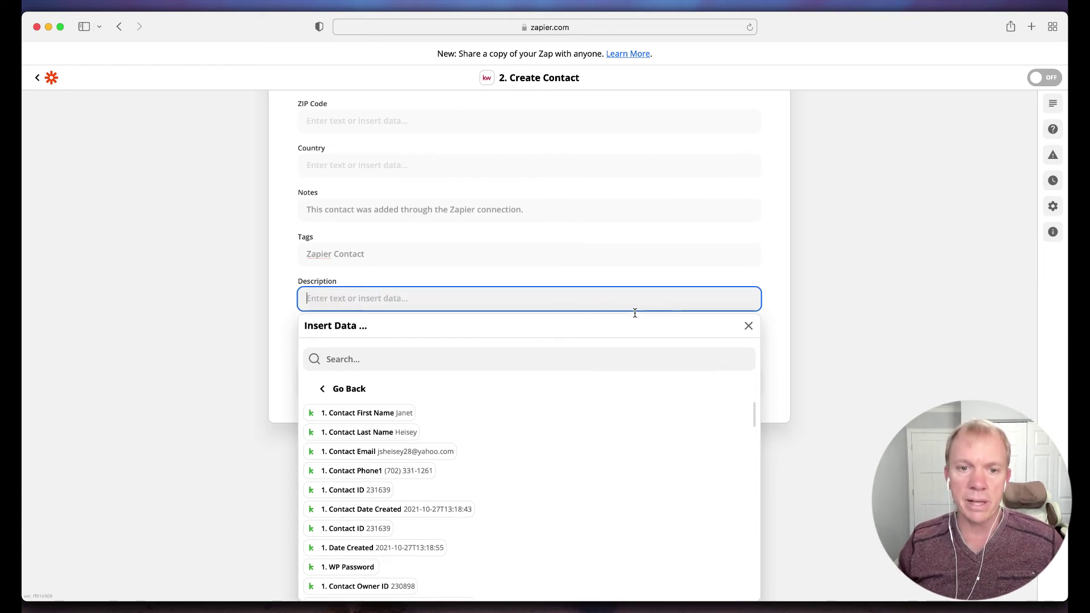
# Step: Finish the Create Contact setup and review the test preview values, including Team
pyautogui.click(184, 294)
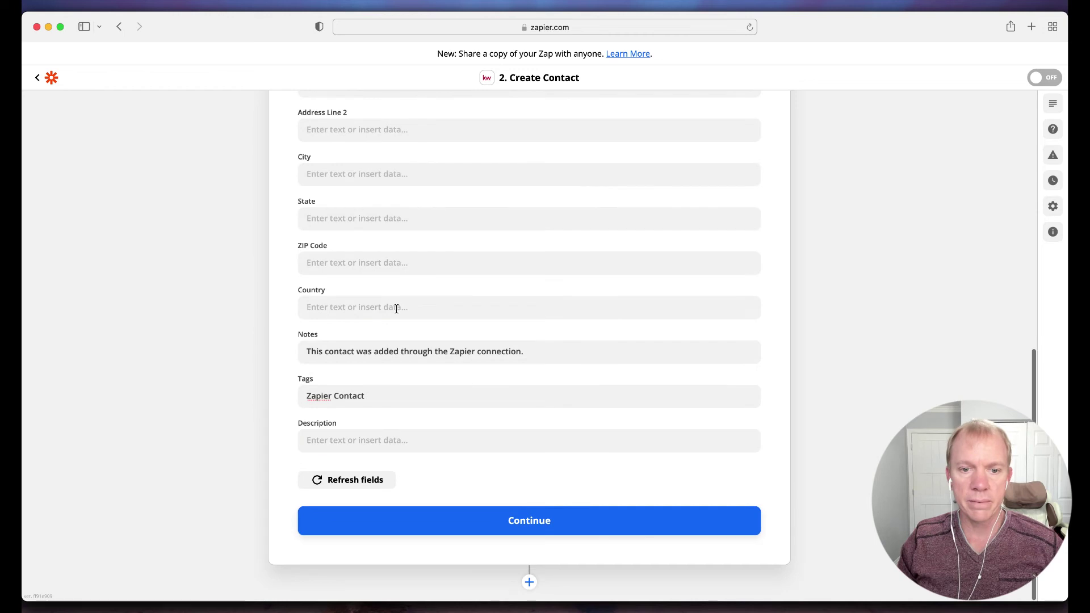
pyautogui.click(534, 524)
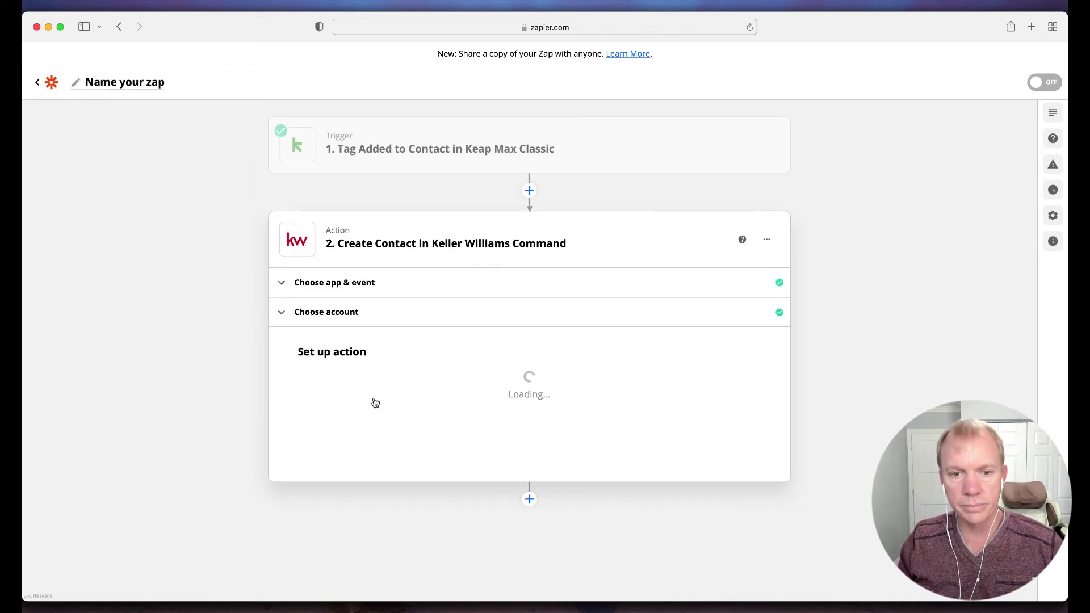
pyautogui.scroll(-3, 494, 362)
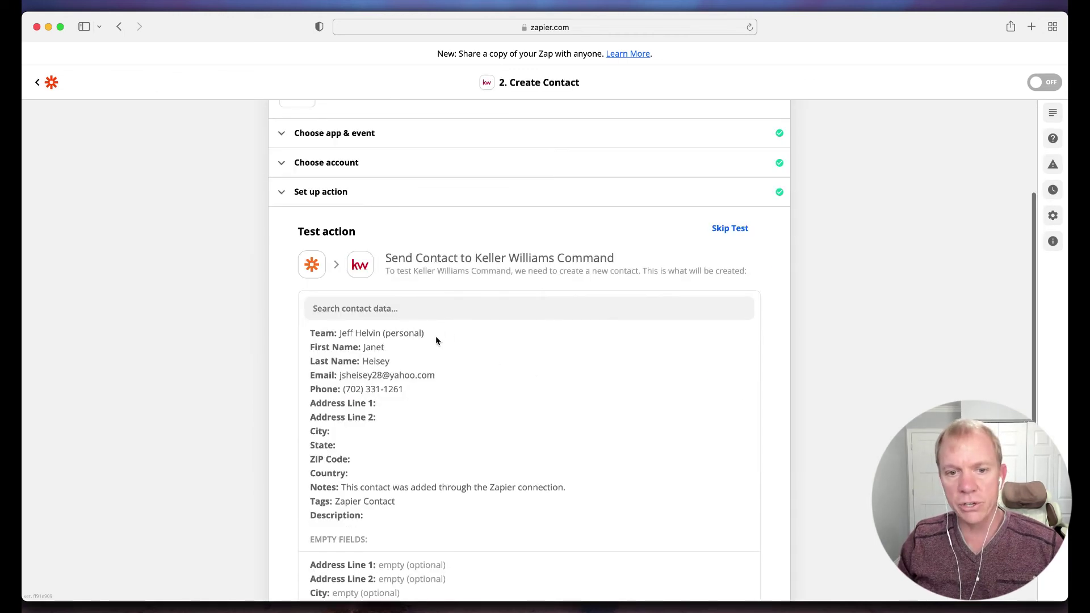
pyautogui.moveTo(316, 333); pyautogui.dragTo(465, 264)
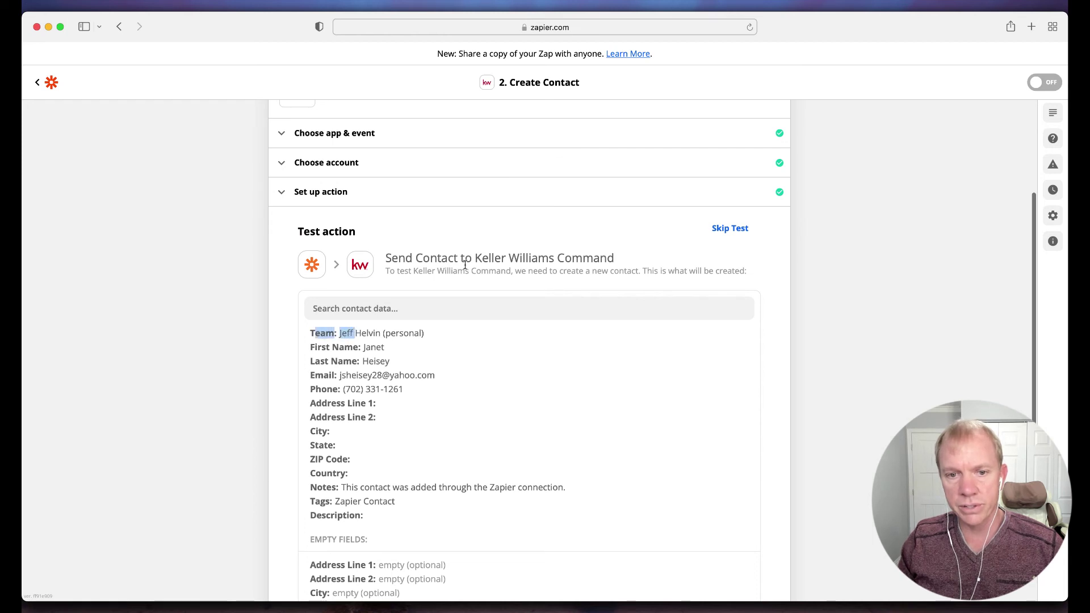
pyautogui.scroll(-1, 260, 323)
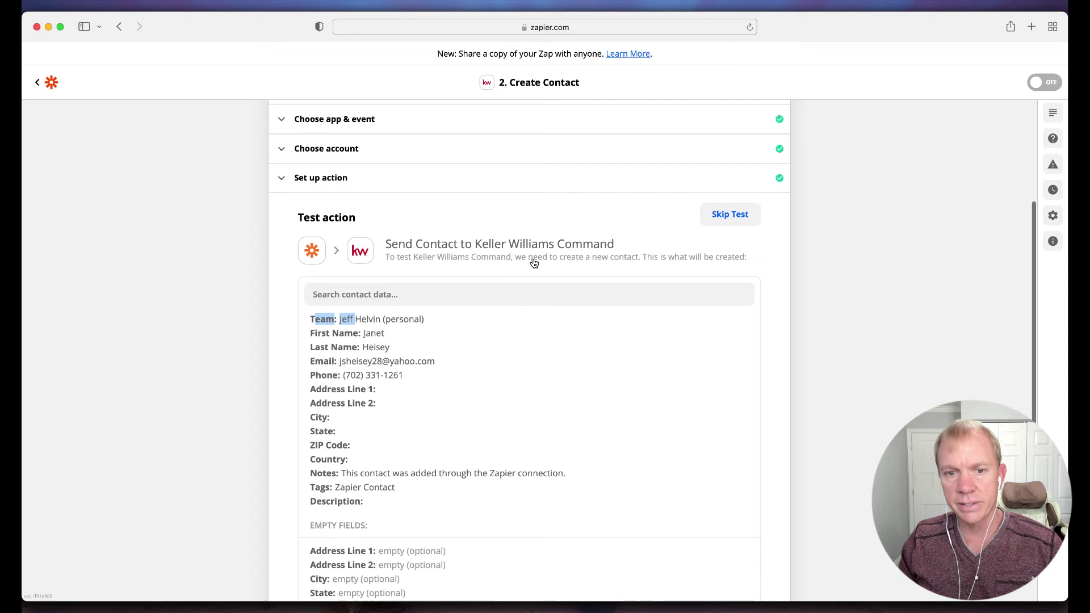
pyautogui.scroll(-3, 310, 299)
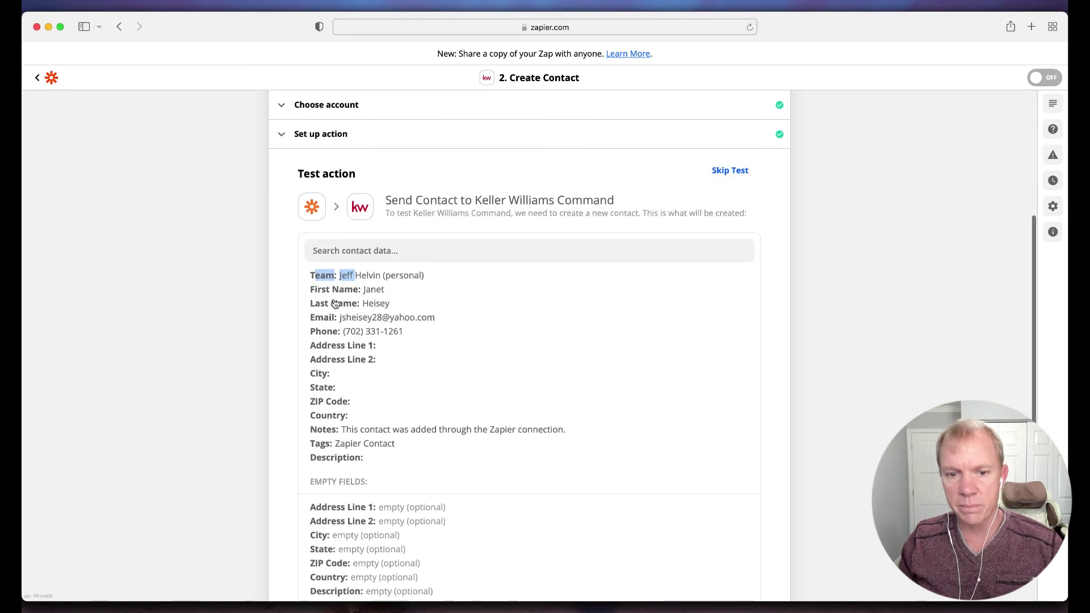
pyautogui.scroll(-3, 294, 330)
pyautogui.scroll(-1, 270, 335)
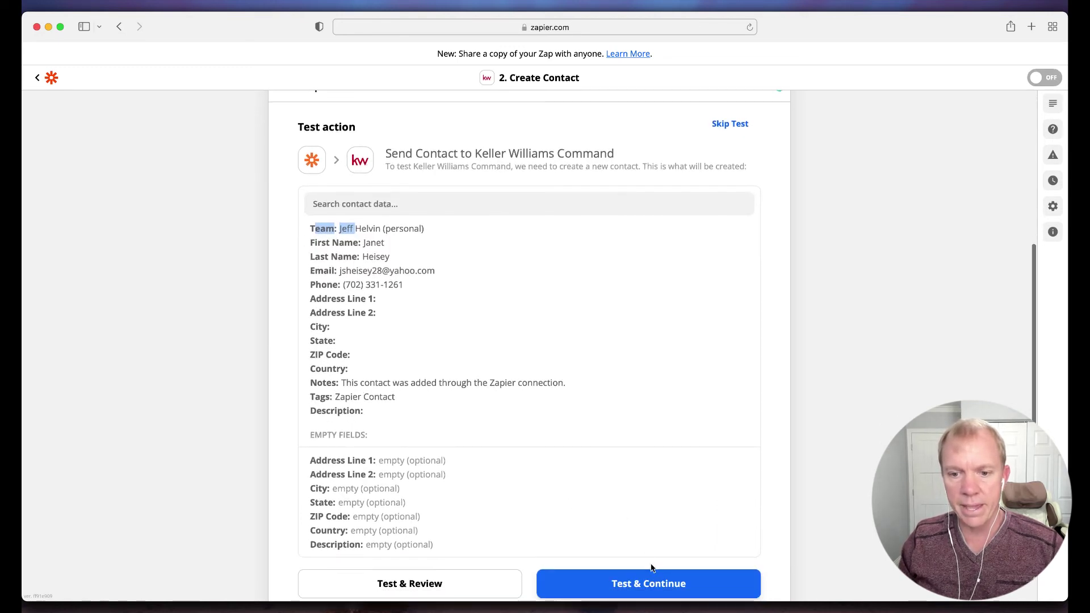
# Step: Send a test contact to Keller Williams Command and review the returned data
pyautogui.click(653, 587)
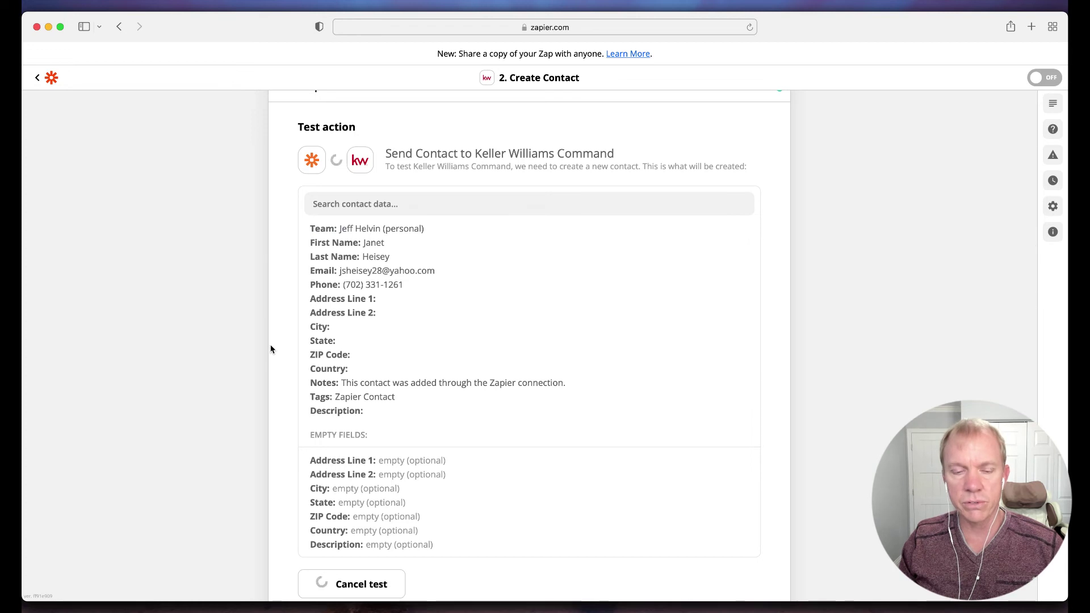
pyautogui.scroll(-1, 270, 337)
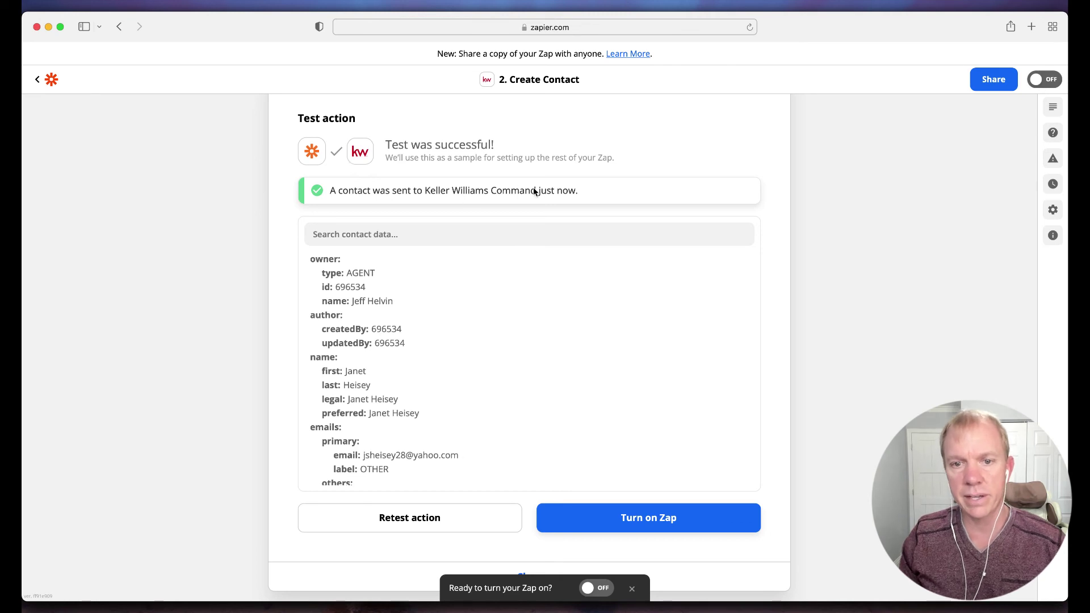
pyautogui.scroll(-1, 396, 328)
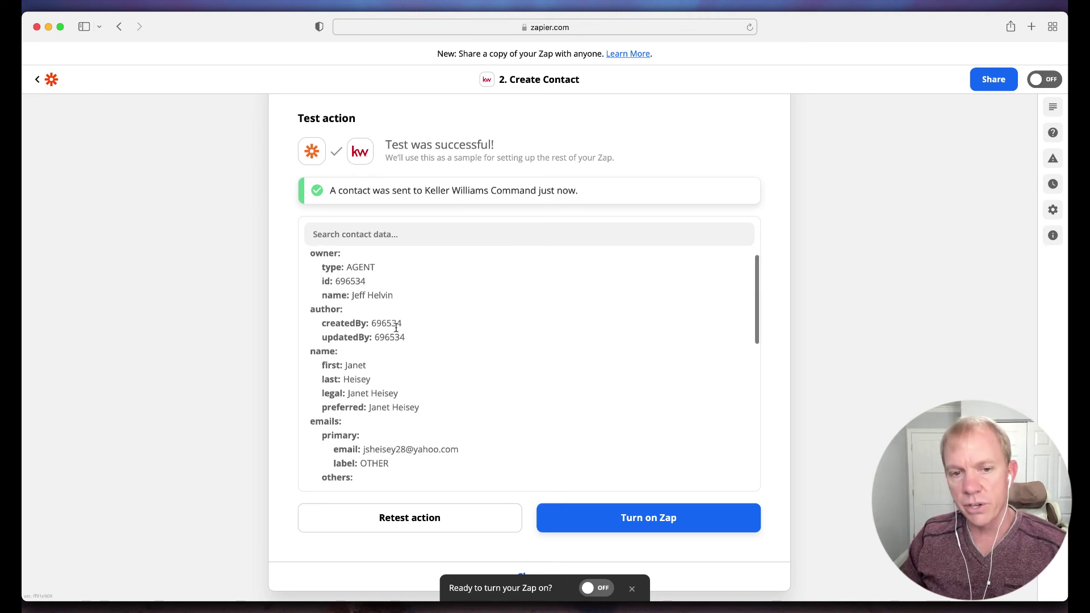
pyautogui.scroll(-4, 396, 328)
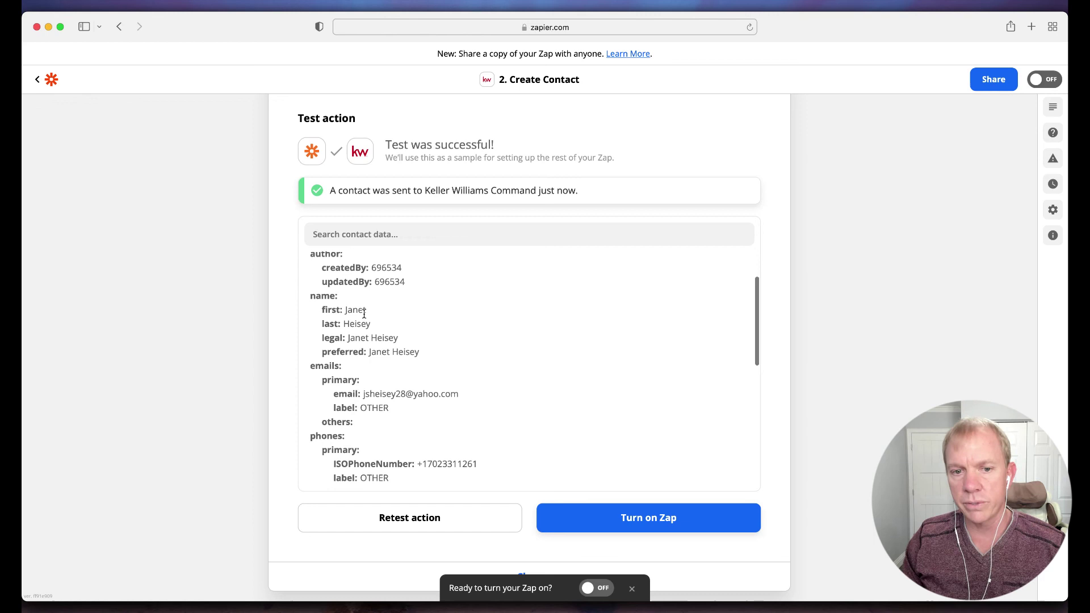
pyautogui.moveTo(363, 314); pyautogui.dragTo(344, 311)
pyautogui.scroll(-1, 429, 339)
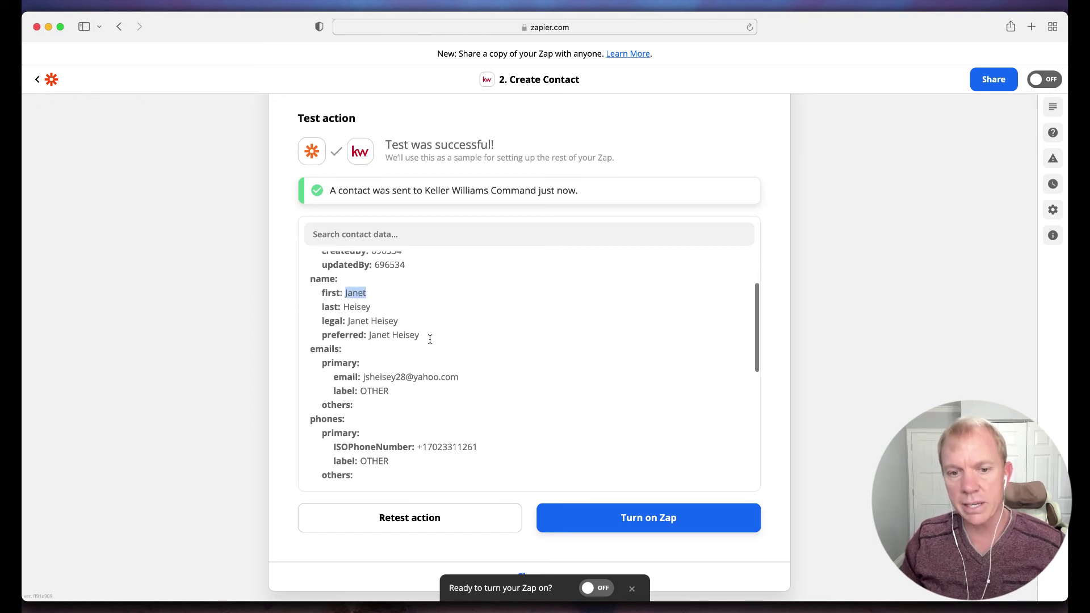
pyautogui.scroll(5, 430, 340)
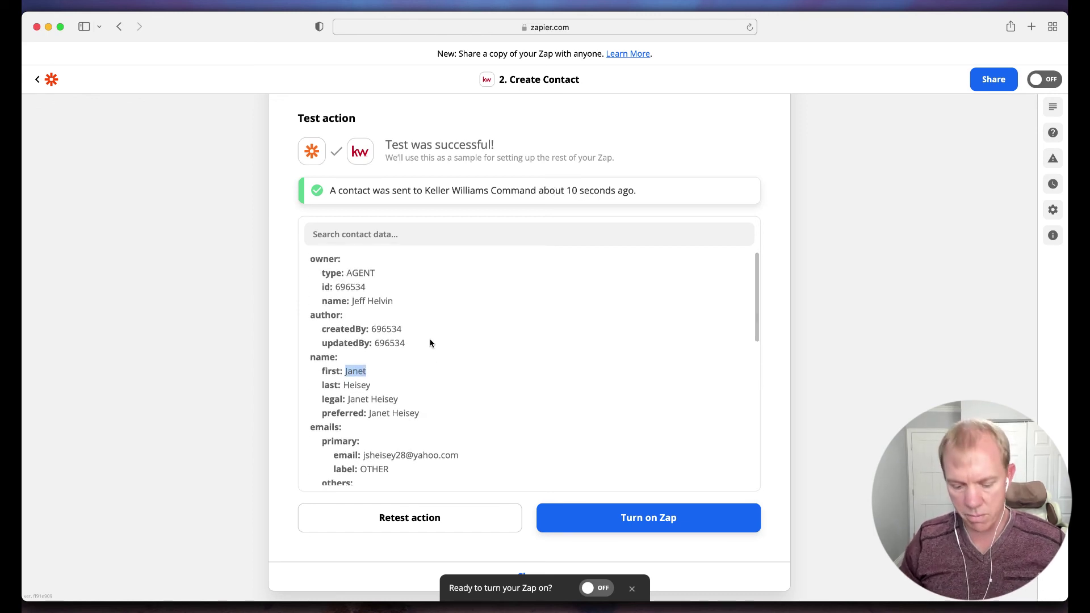
# Step: Go to agent.kw.com Contacts and search for the test contact's first name
pyautogui.press('super+l')
pyautogui.write('agen')
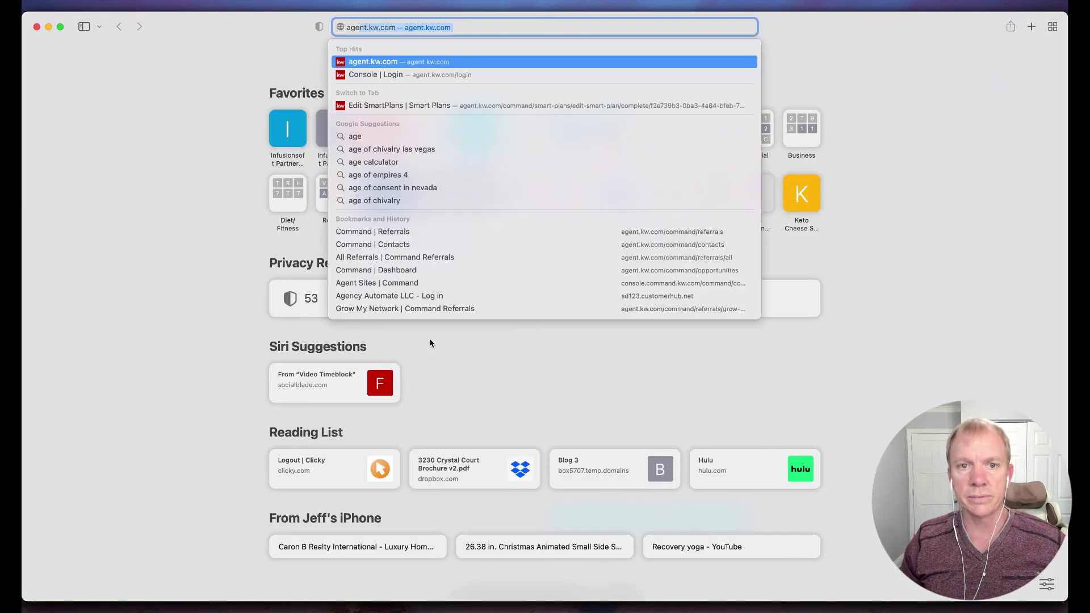
pyautogui.press('Return')
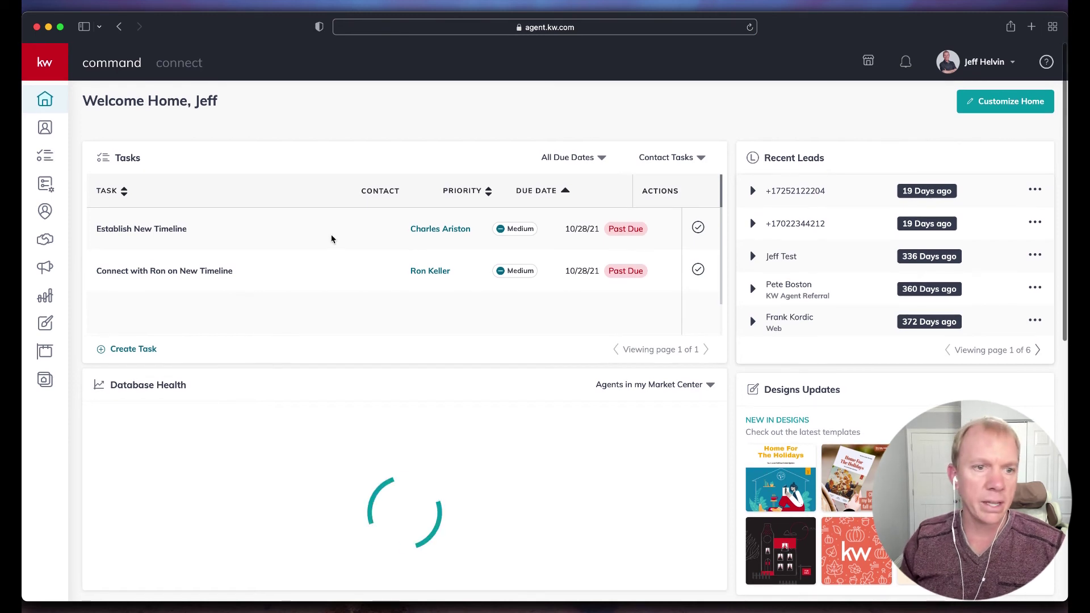
pyautogui.click(44, 125)
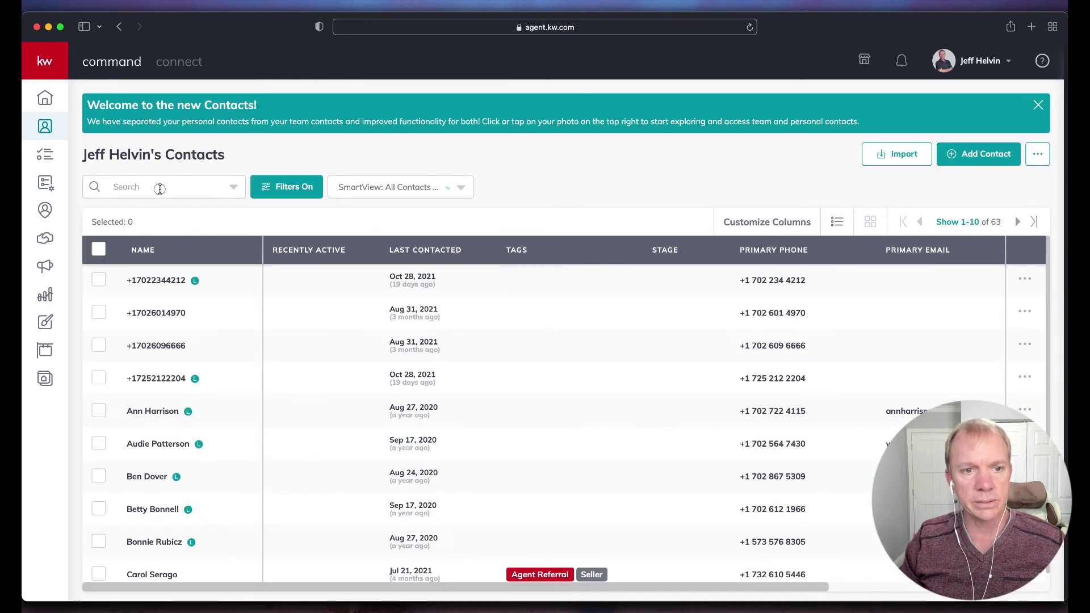
pyautogui.click(159, 189)
pyautogui.write('janet')
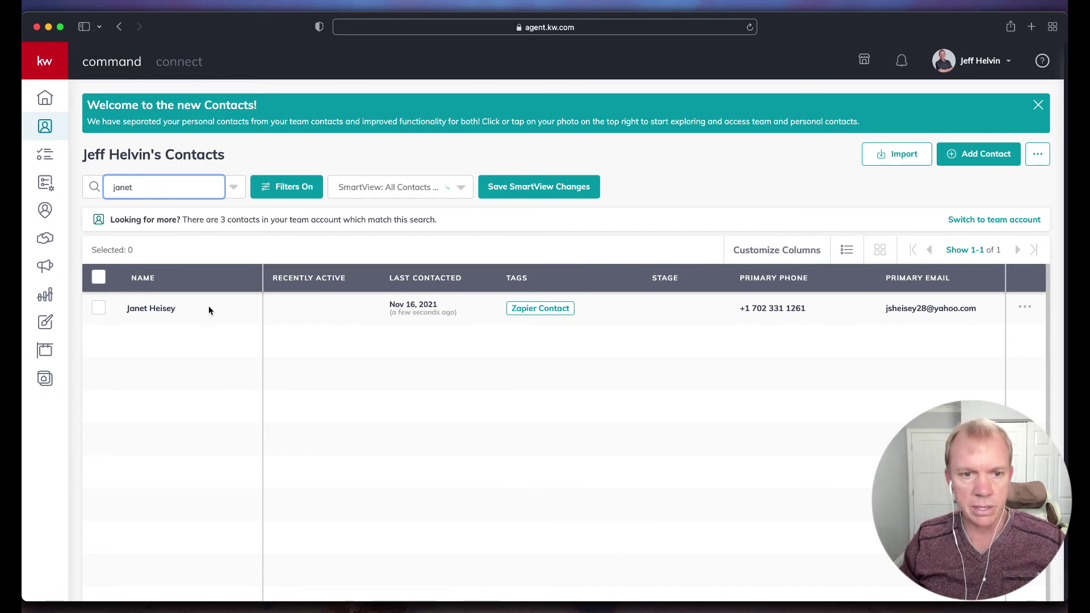
# Step: Open the test contact's record to check the Zapier Contact tag and connection note
pyautogui.click(165, 309)
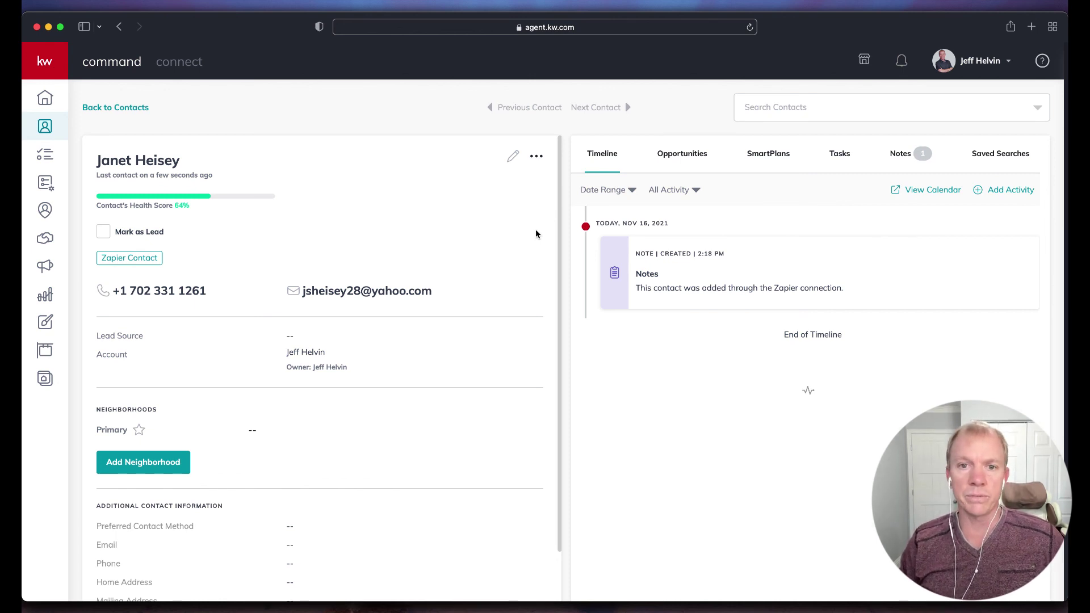
# Step: Return to the Zapier zap and turn it on
pyautogui.click(298, 7)
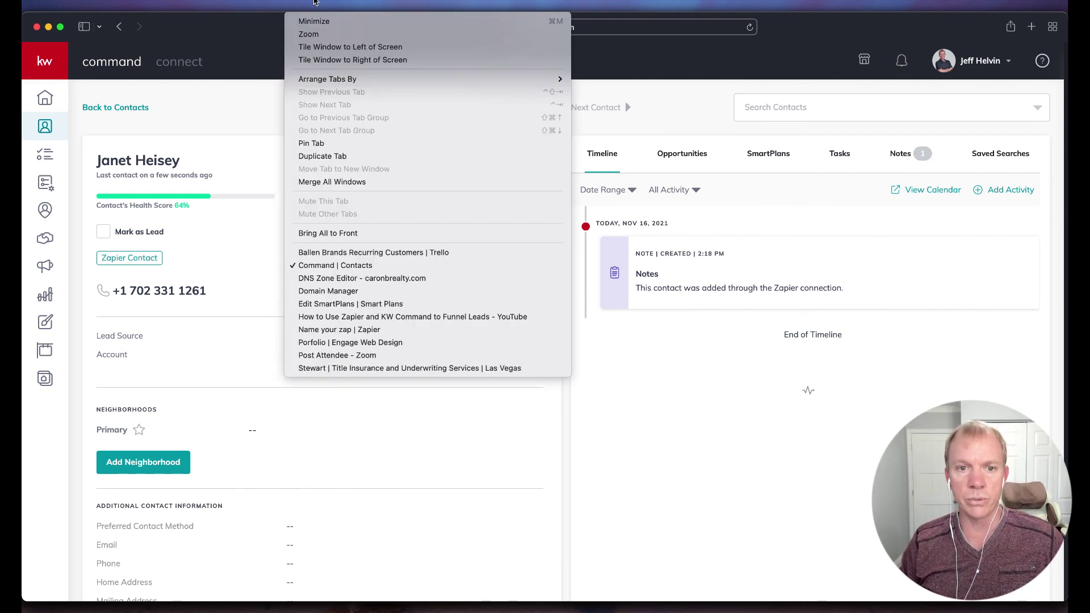
pyautogui.click(369, 324)
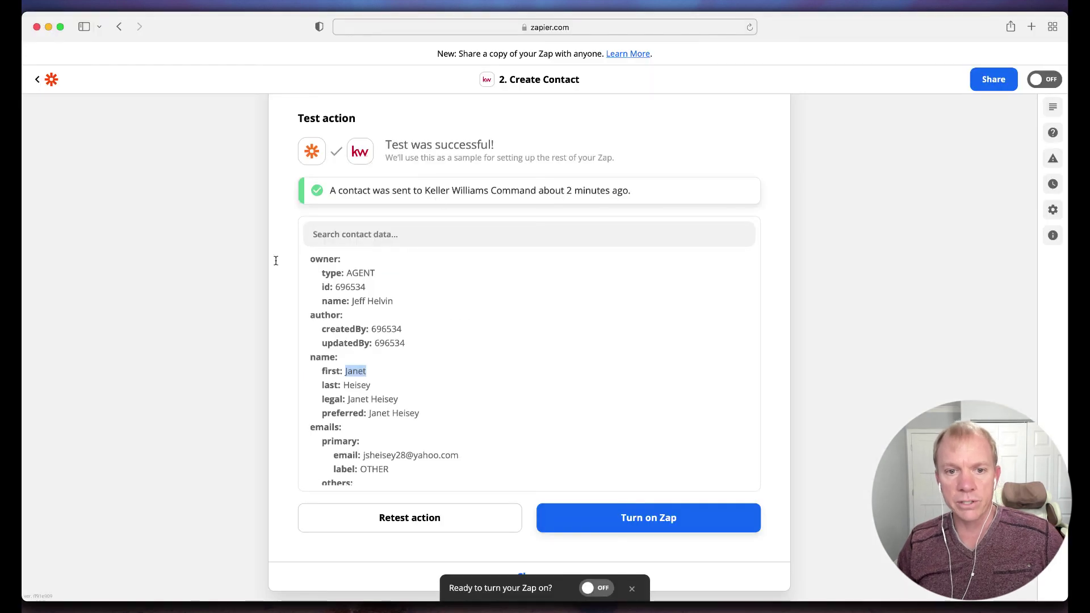
pyautogui.scroll(-1, 275, 259)
pyautogui.click(663, 499)
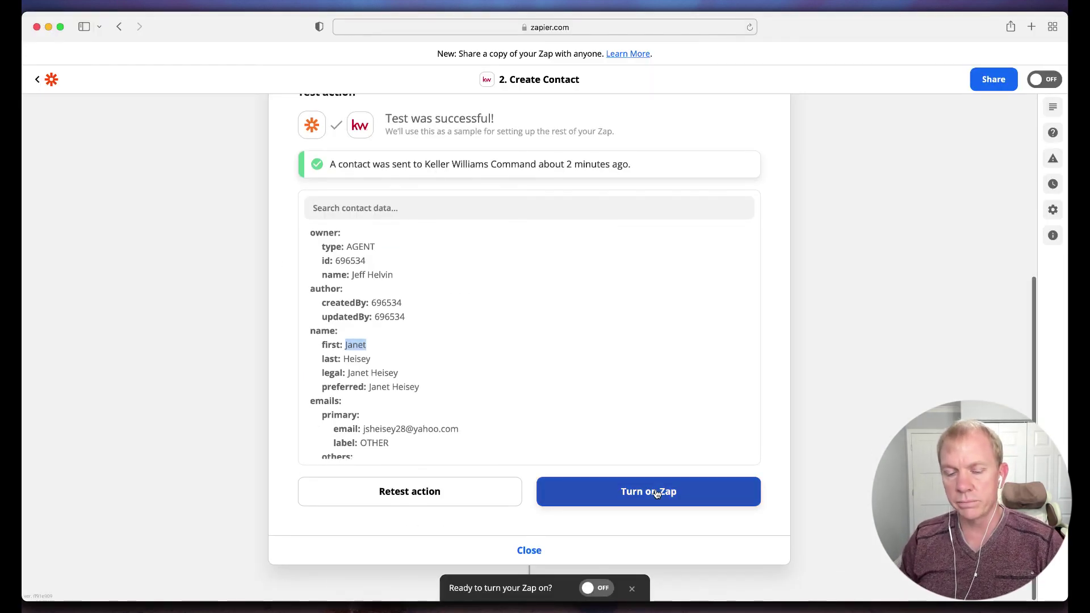